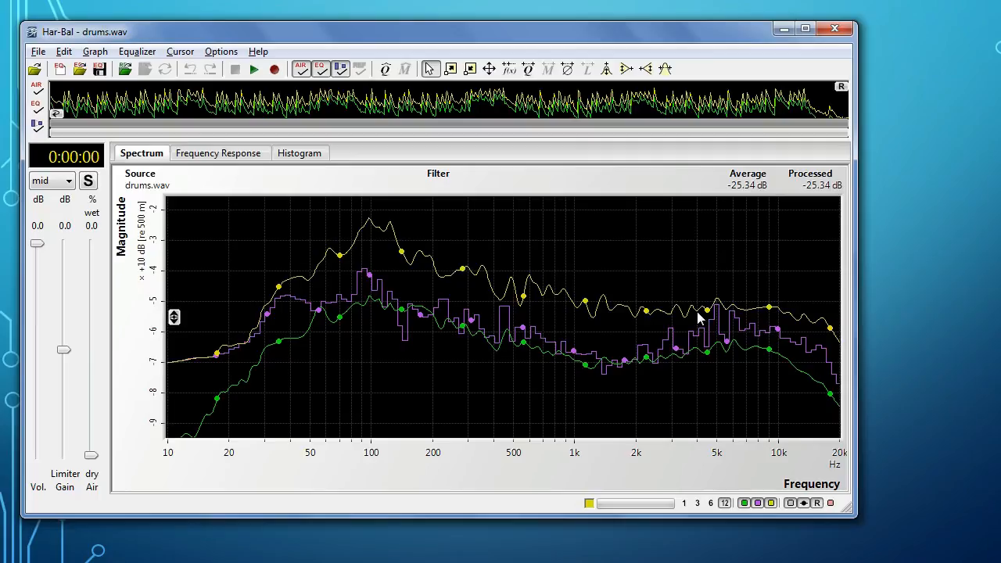
Step: Toggle the average, realtime and yellow spectrum plots off and back on, one after another
click(744, 506)
click(745, 506)
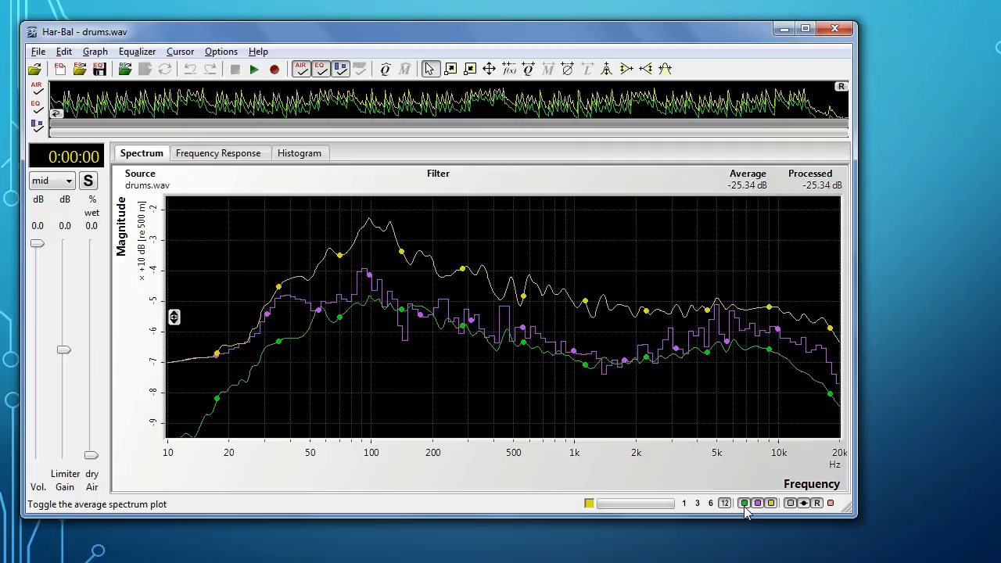
click(757, 506)
click(757, 506)
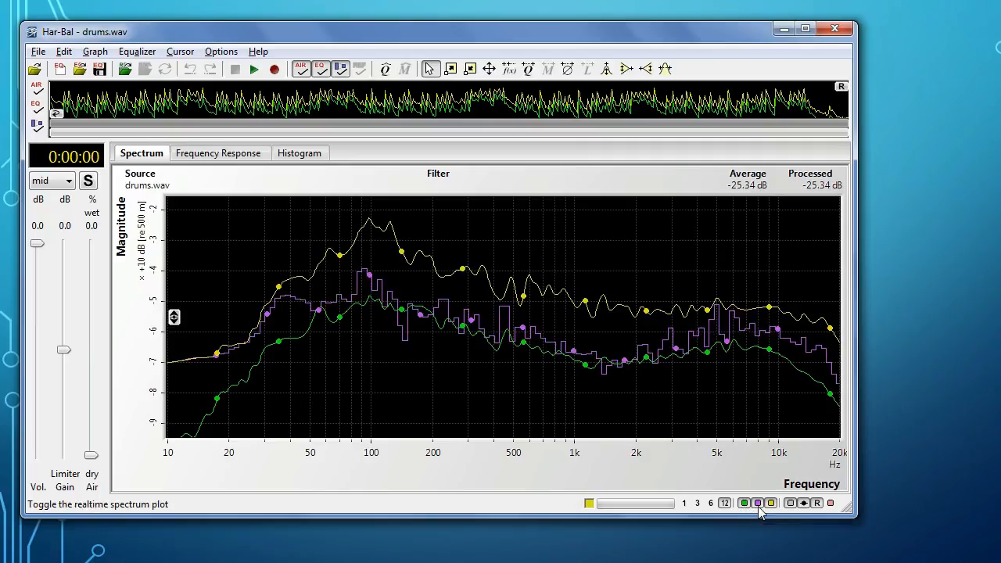
click(771, 505)
click(771, 505)
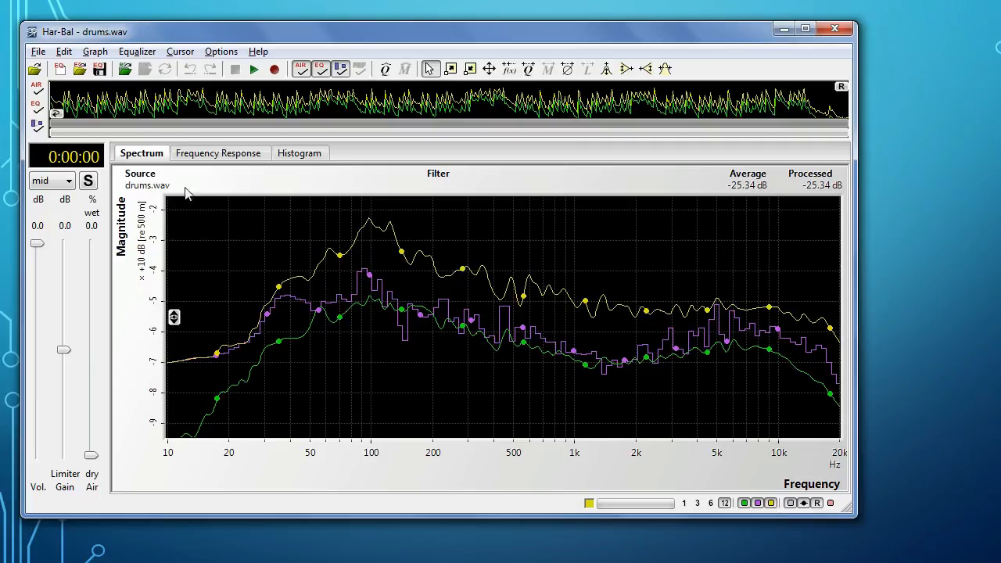
Step: View the spectra of the side, left and right channels in turn and return to the mid channel
click(54, 182)
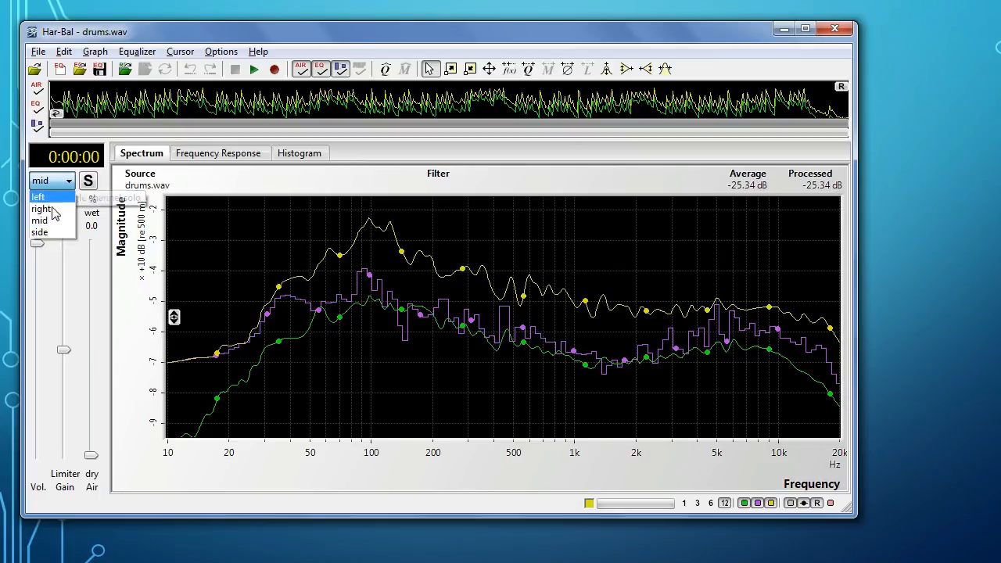
click(43, 232)
click(51, 181)
click(39, 197)
click(48, 180)
click(44, 210)
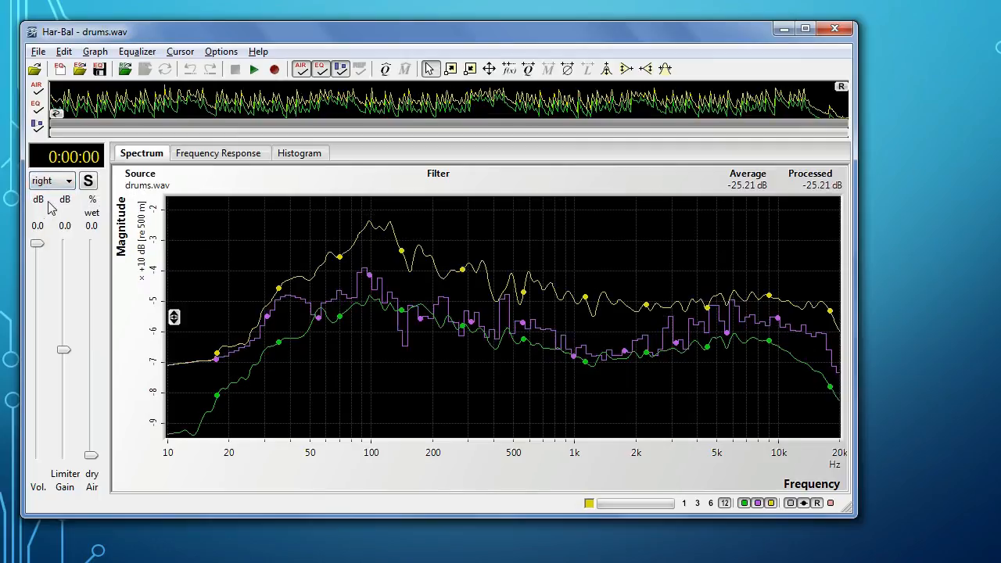
click(50, 180)
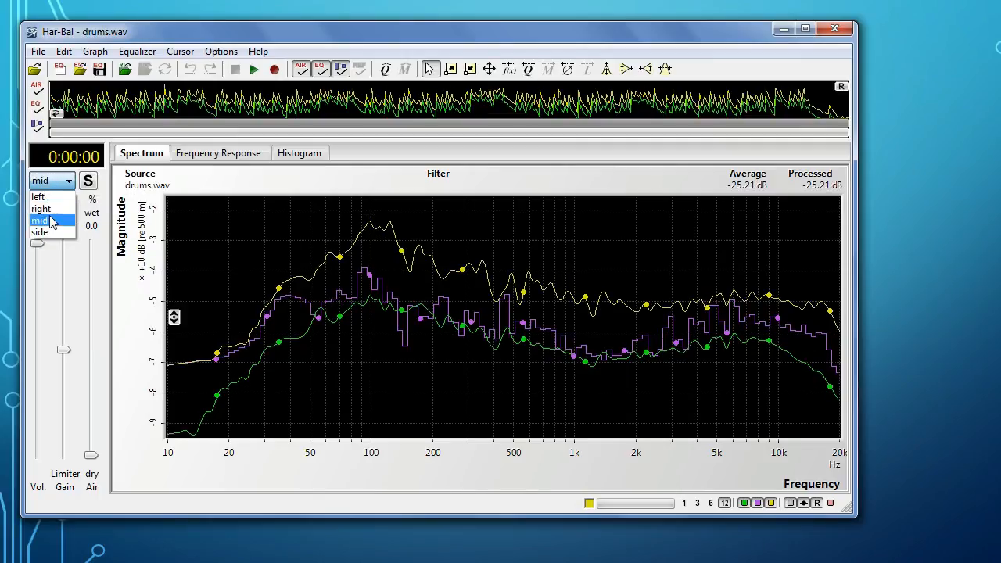
click(50, 220)
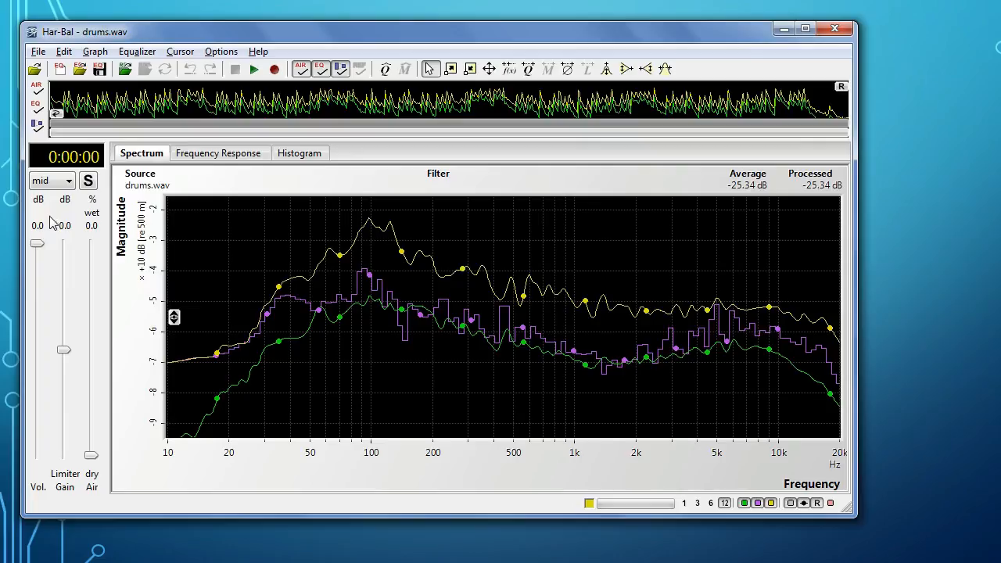
Step: Compare the spectrum plots at 1/6, 1/3 and 1 octave resolution, revisit 1/3, and return to 1/12 octave
click(714, 504)
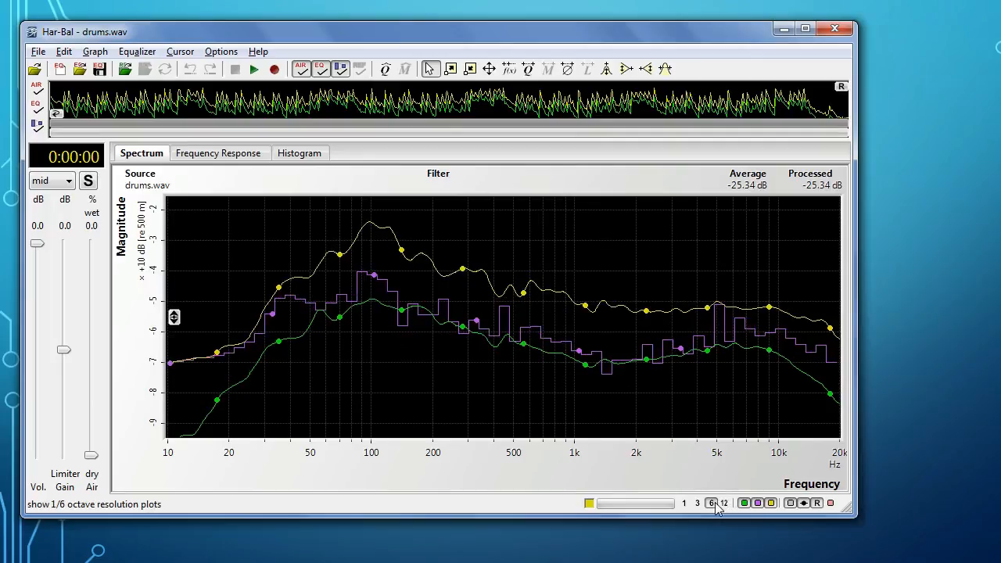
click(699, 504)
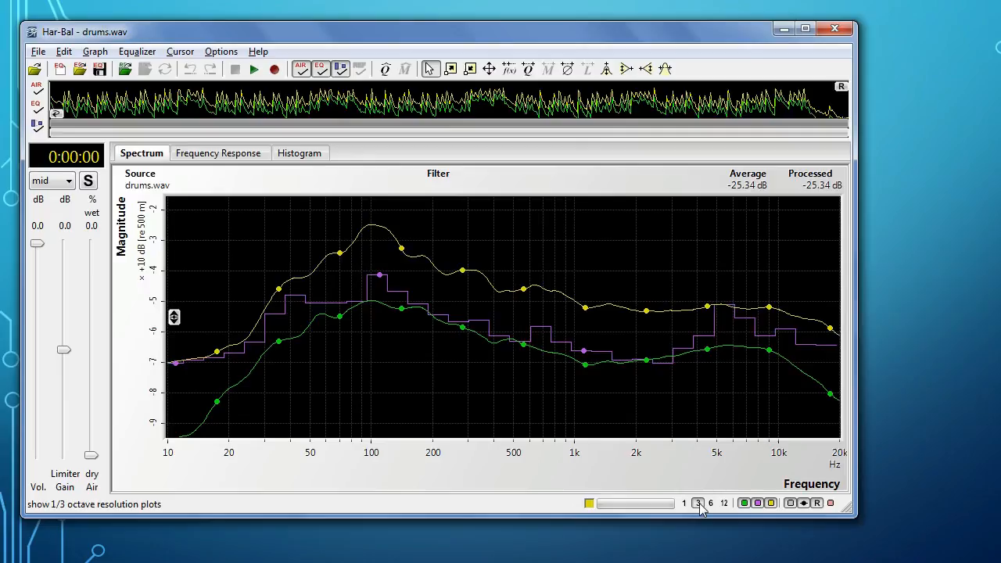
click(684, 503)
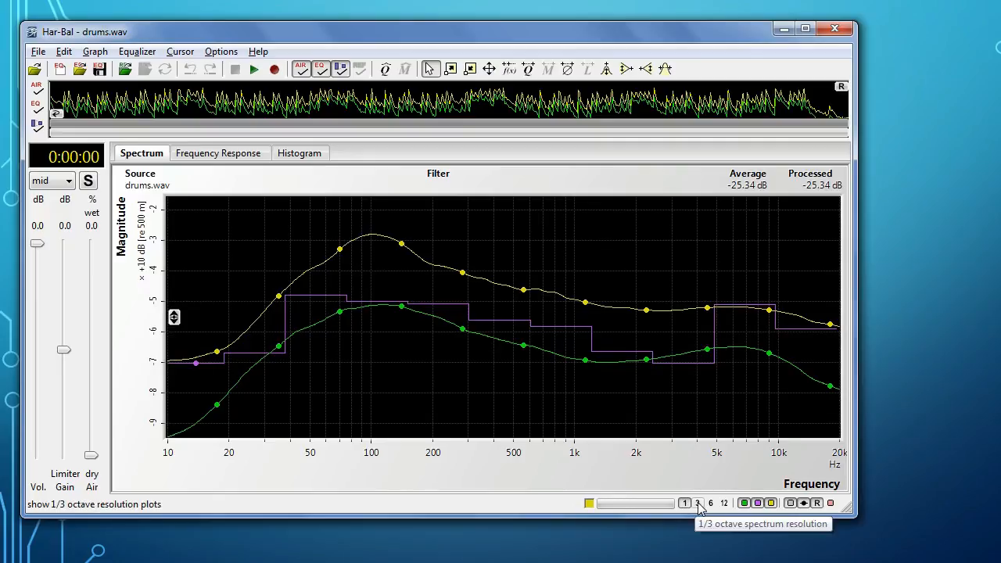
click(698, 503)
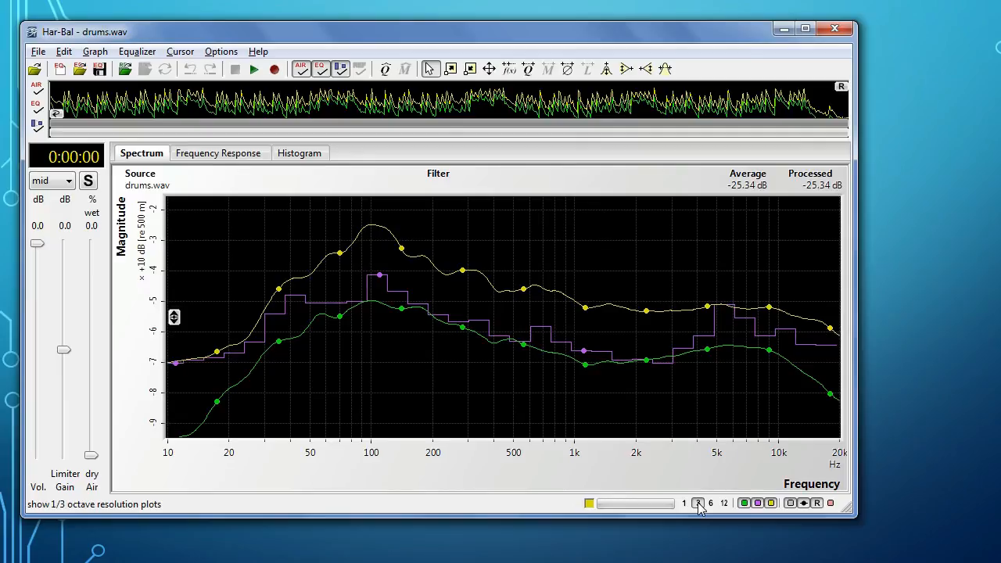
click(725, 505)
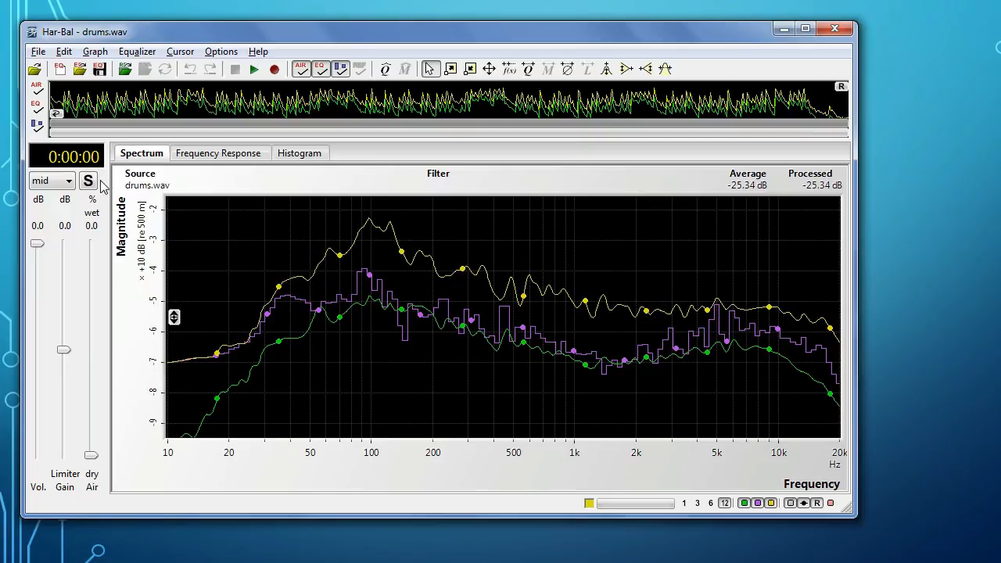
Step: Start playback of drums.wav with the volume lowered to -5.1 dB and raise the volume back to 0.0 dB
mouse_move(39, 245)
mouse_down()
mouse_move(40, 273)
mouse_move(43, 262)
mouse_up()
click(256, 71)
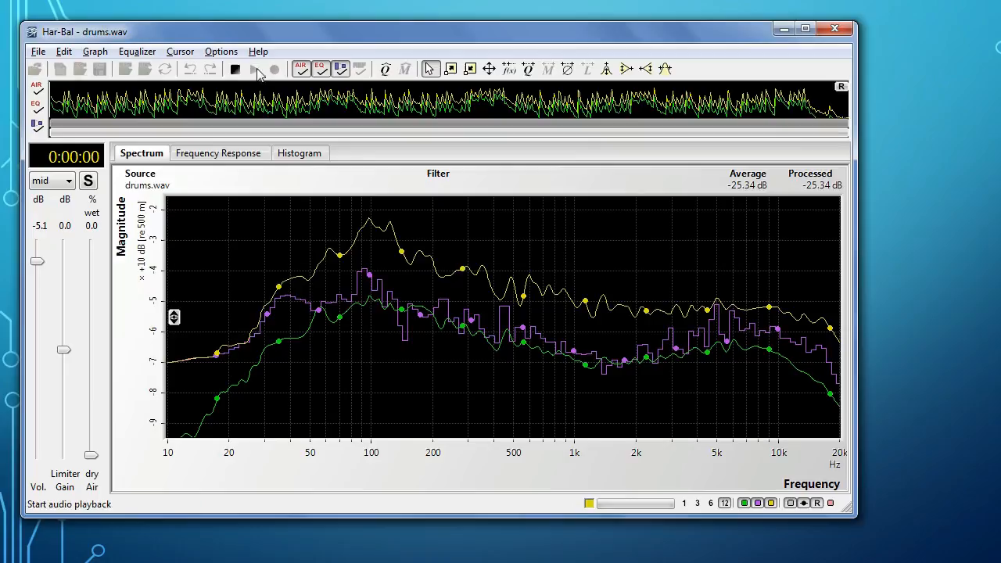
drag(38, 258, 38, 243)
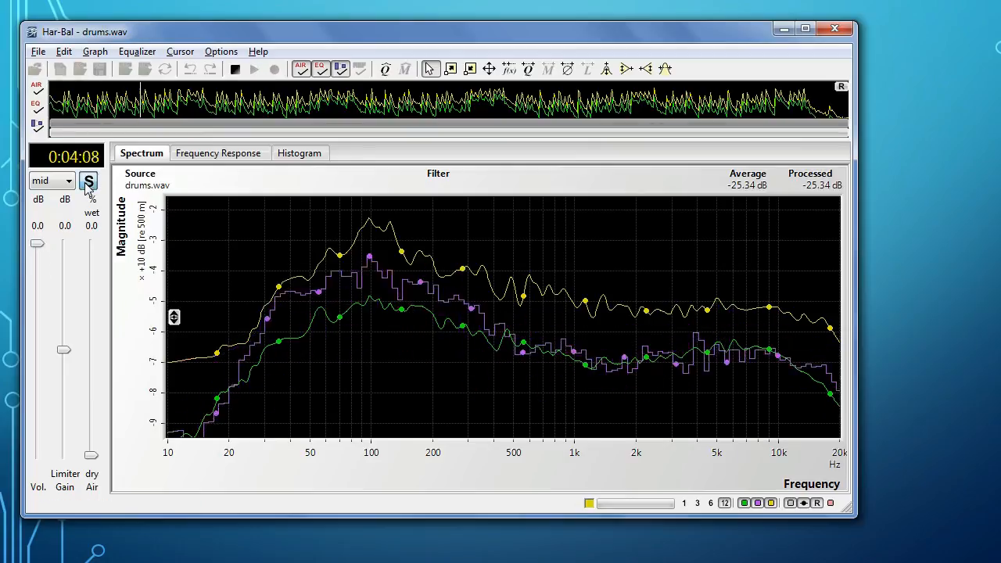
Step: Audition the side, left and right channels in turn with channel solo on during playback, and return to mid
click(45, 185)
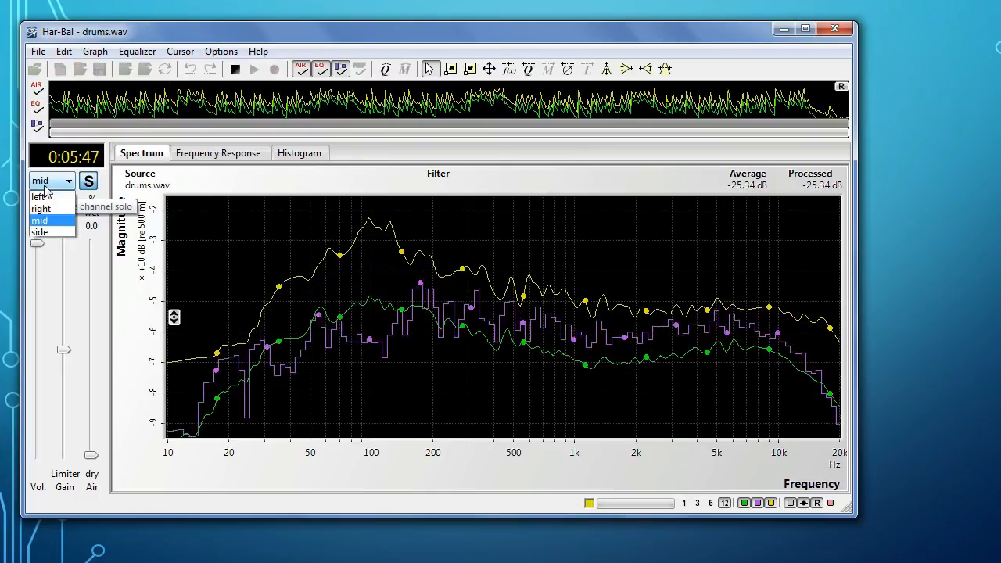
click(43, 234)
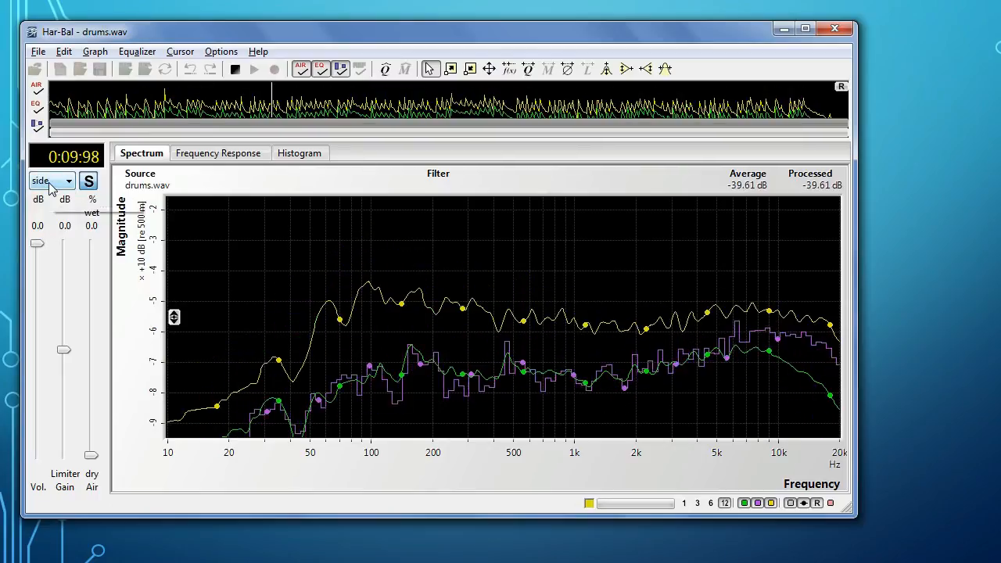
click(49, 185)
click(43, 198)
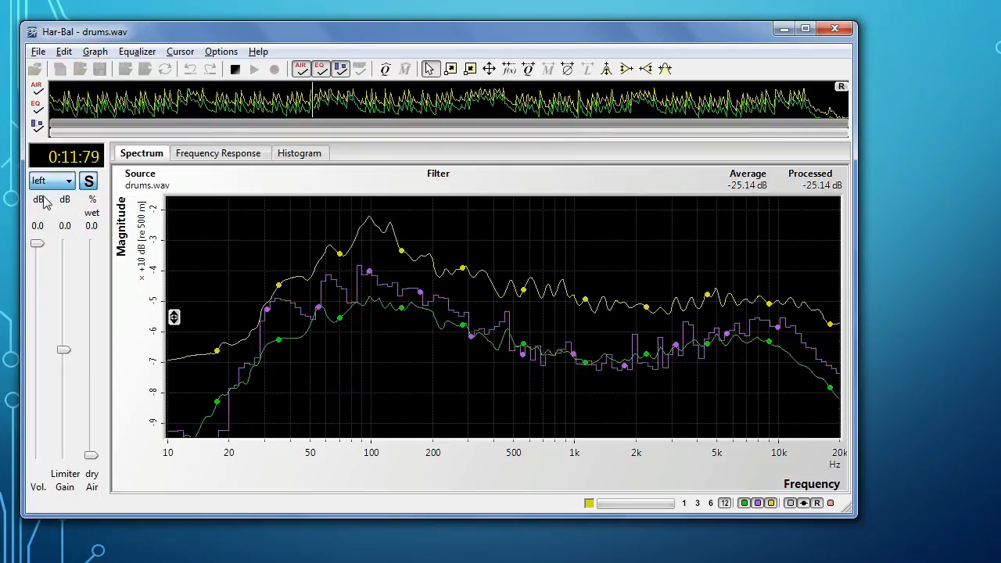
click(45, 183)
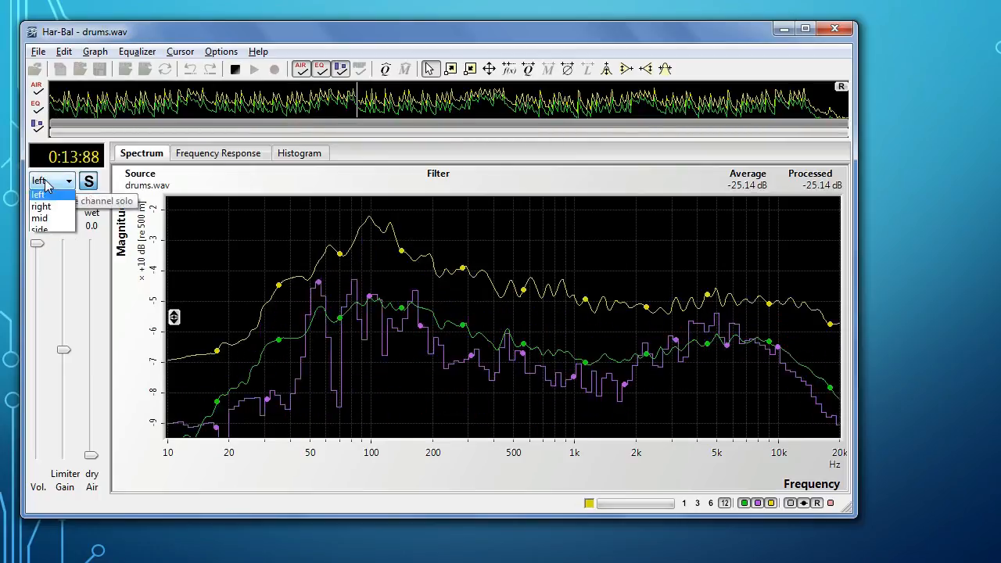
click(42, 209)
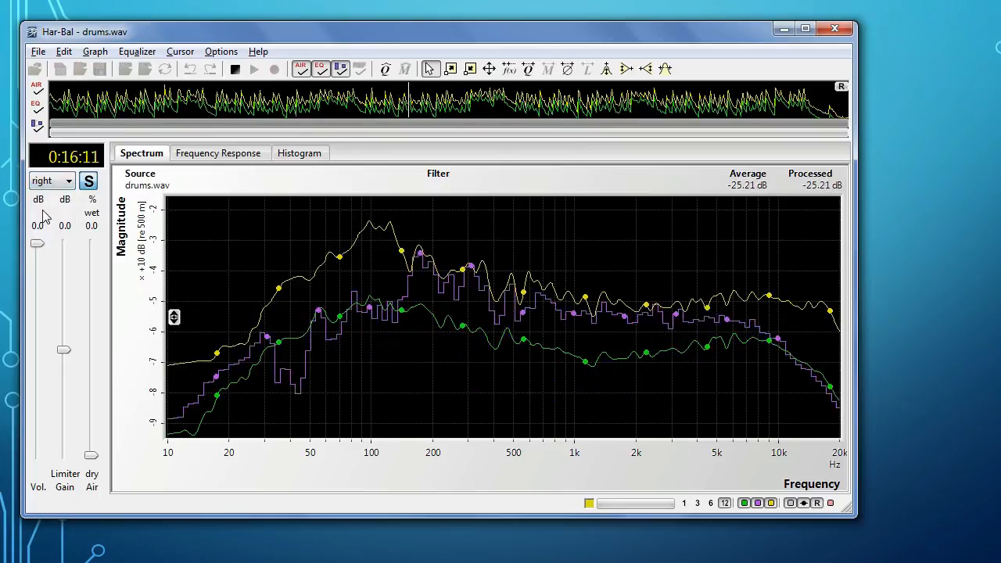
click(68, 181)
click(50, 222)
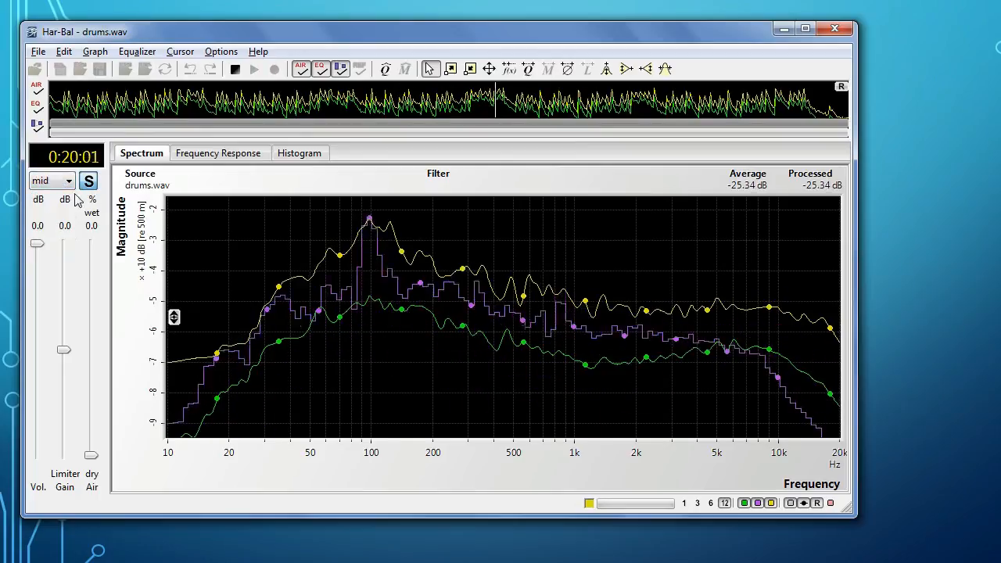
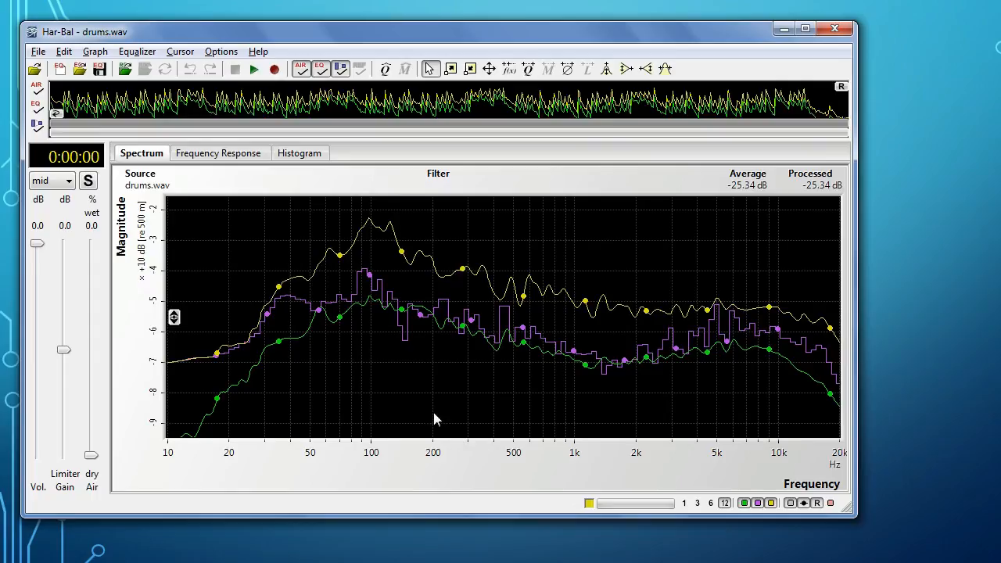
Step: View the frequency response and the histogram of drums.wav, and return to the spectrum with the standard pointer cursor
click(216, 154)
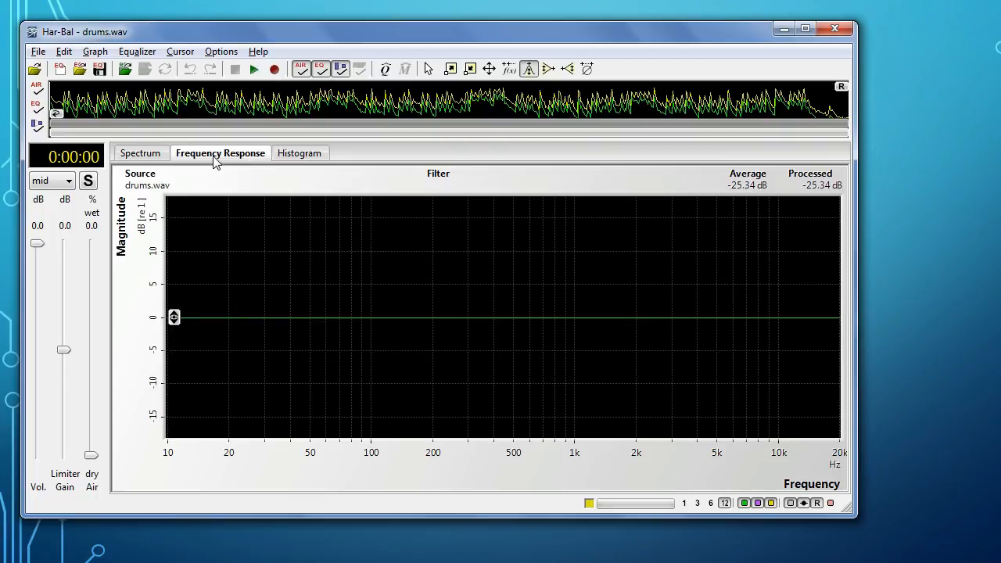
click(284, 156)
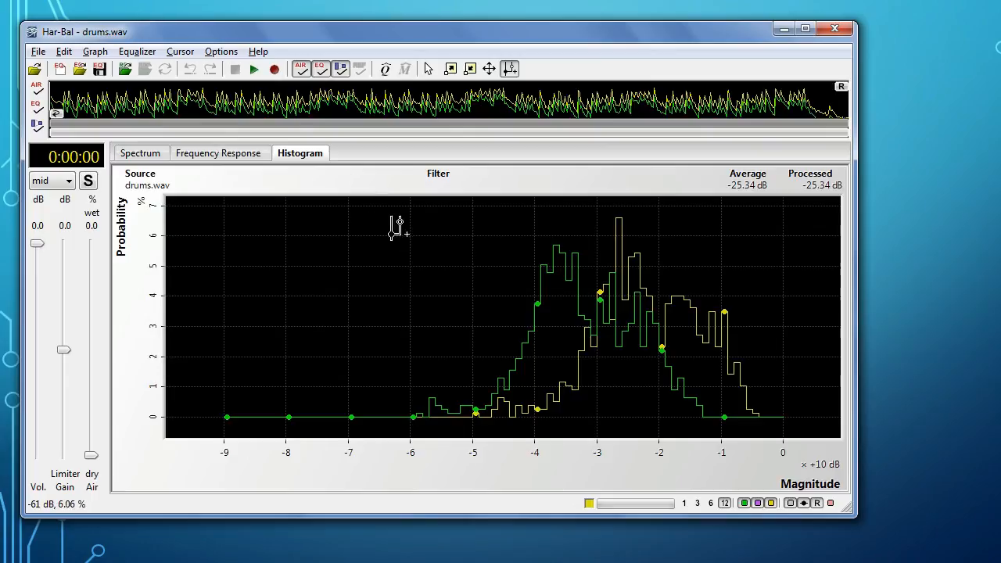
click(428, 69)
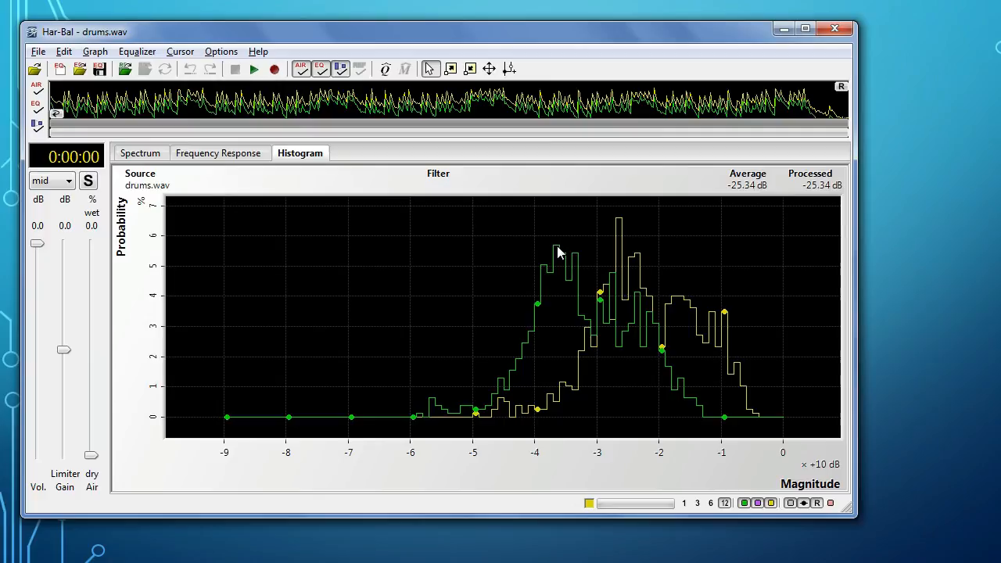
click(142, 155)
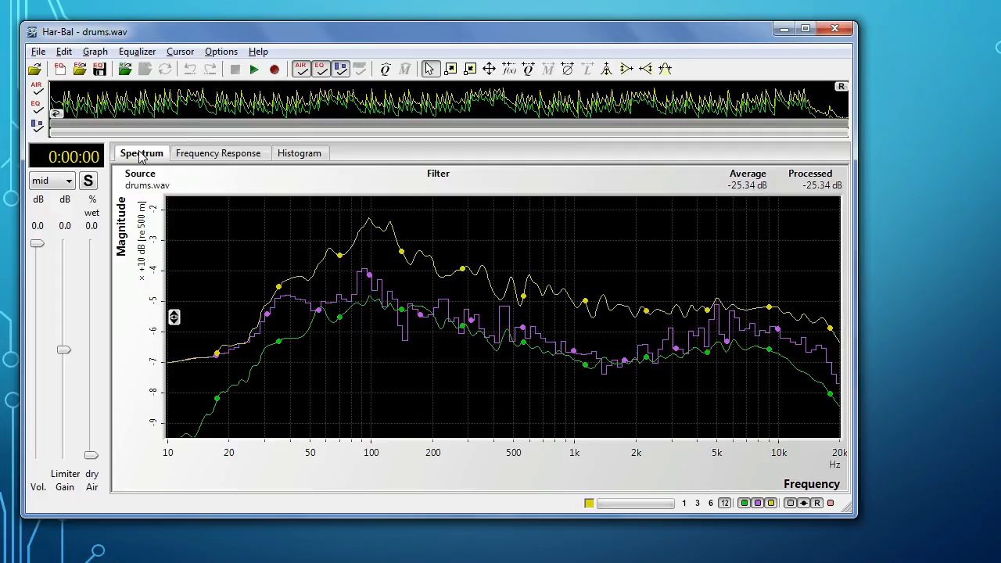
Step: Zoom the spectrum plot in and out, first around a single point and again using a dragged rectangular region
click(450, 70)
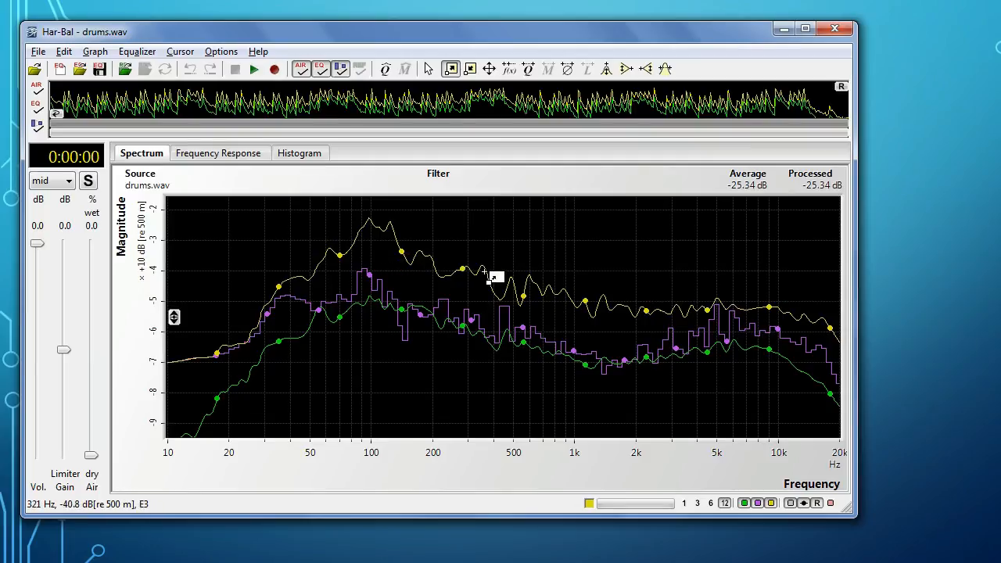
click(478, 311)
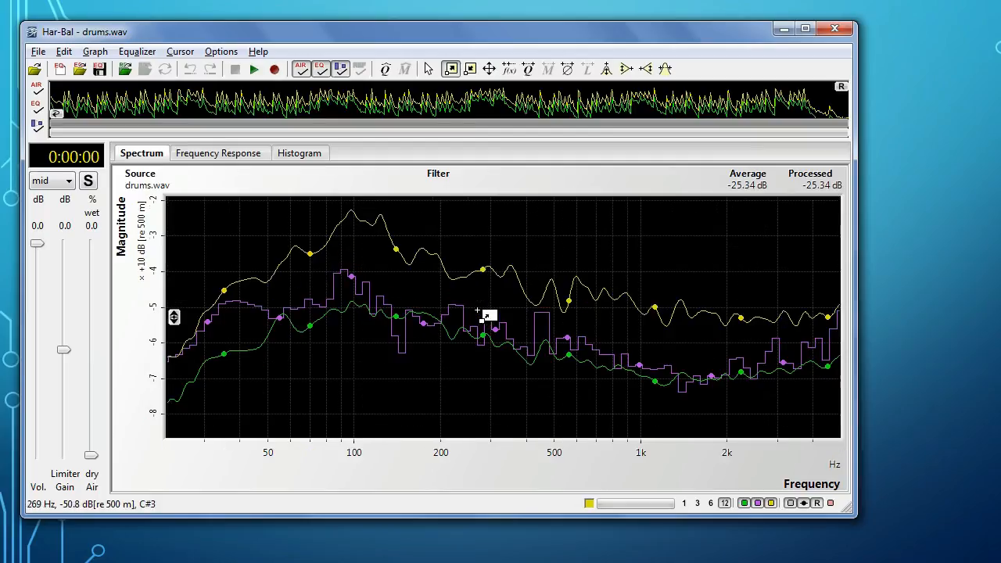
click(470, 69)
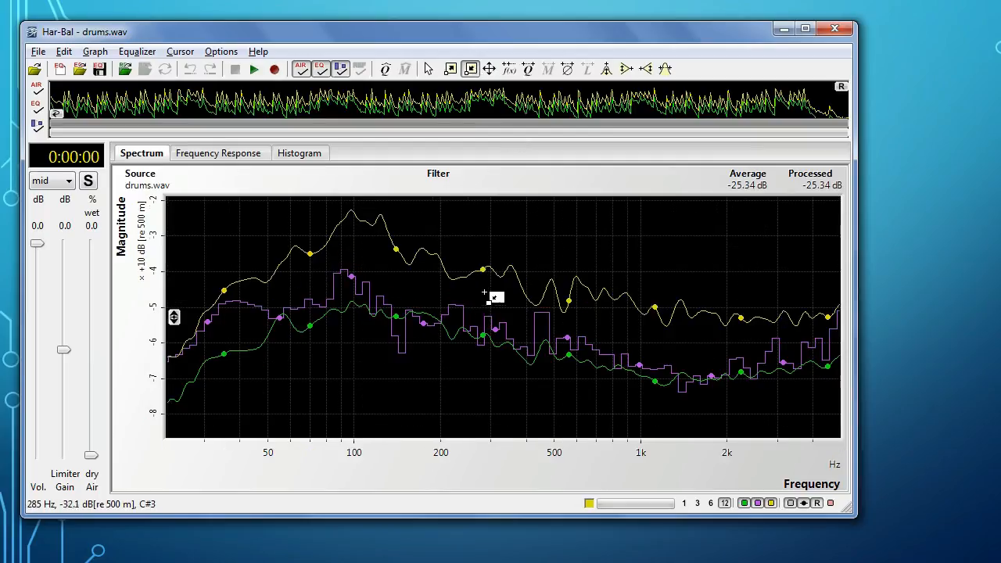
click(495, 301)
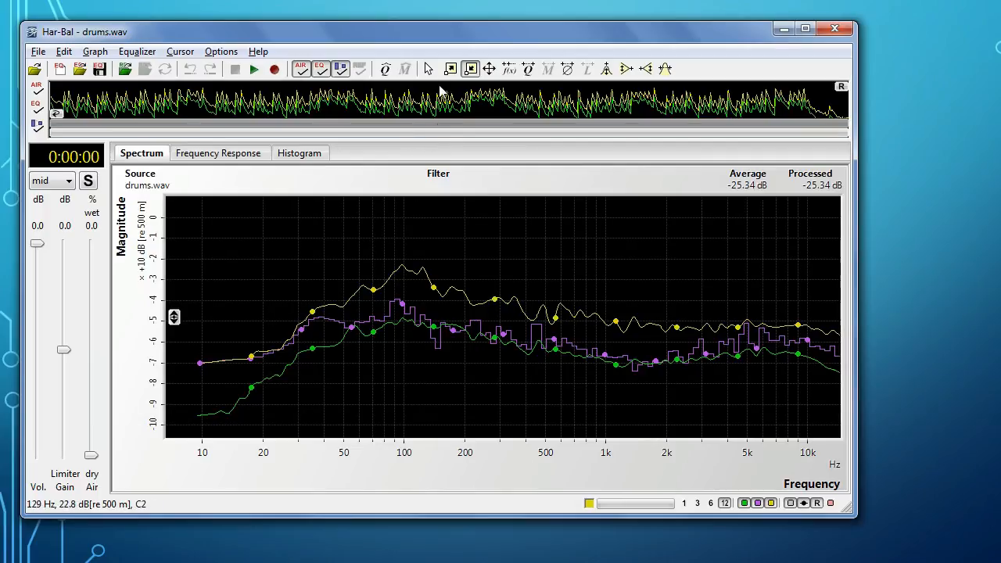
click(450, 70)
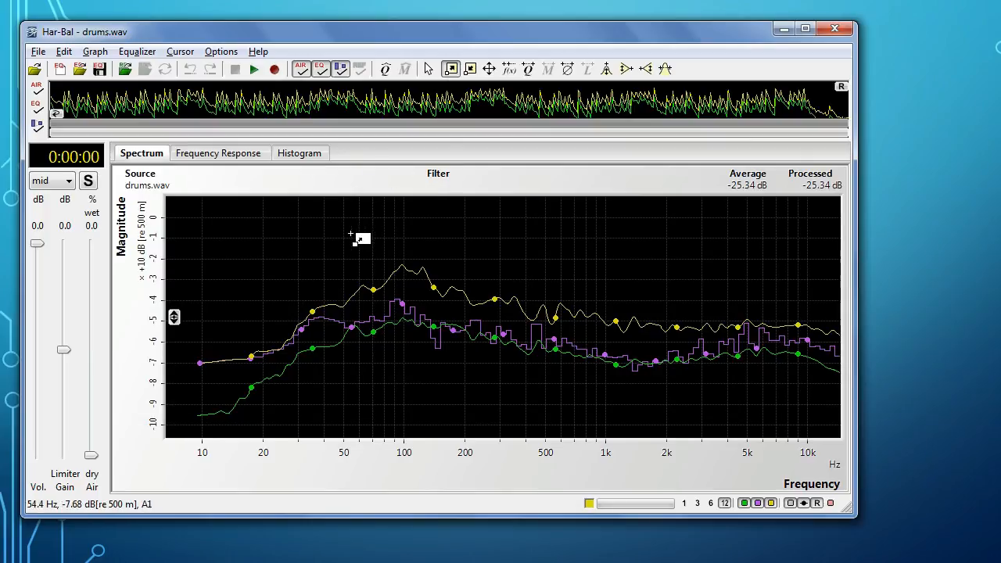
drag(335, 242, 559, 397)
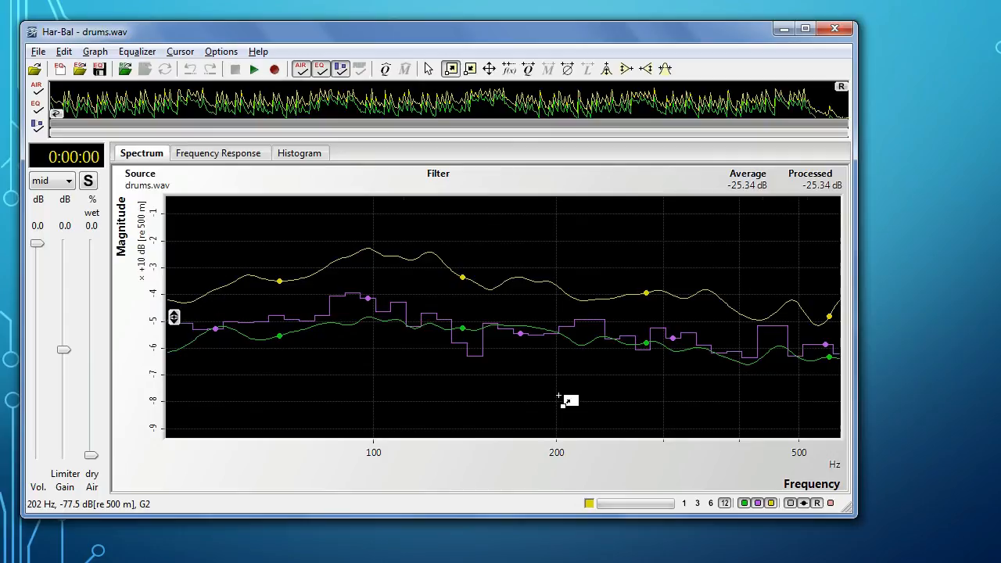
click(471, 69)
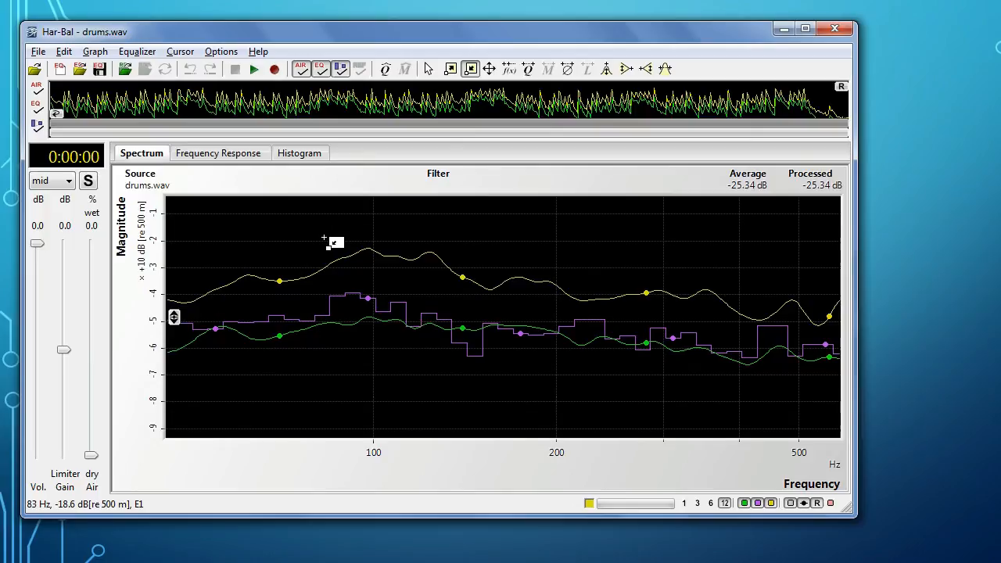
drag(394, 248, 634, 387)
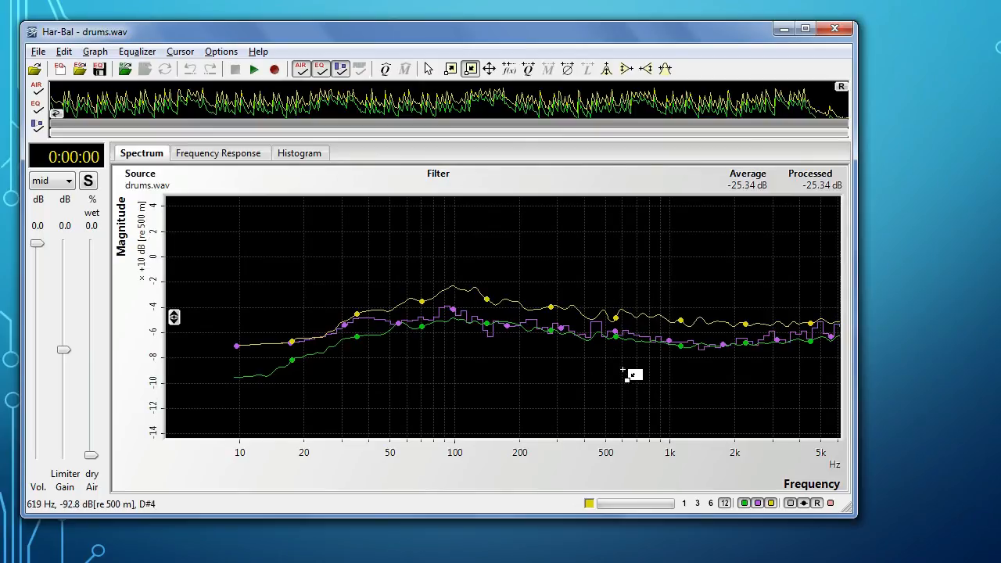
Step: Pan the spectrum plot and restore it to its full extent with Zoom All
click(489, 69)
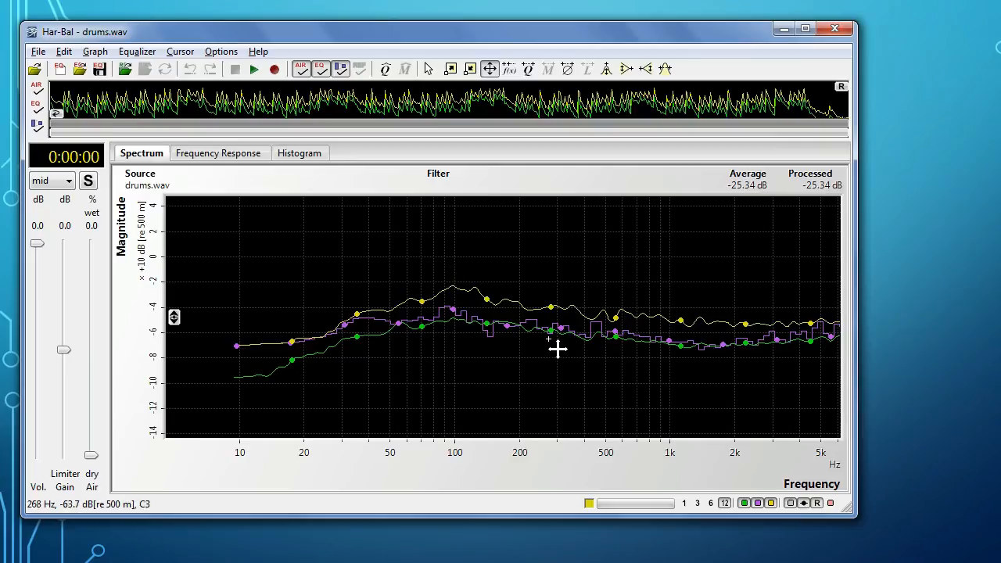
drag(488, 291, 449, 288)
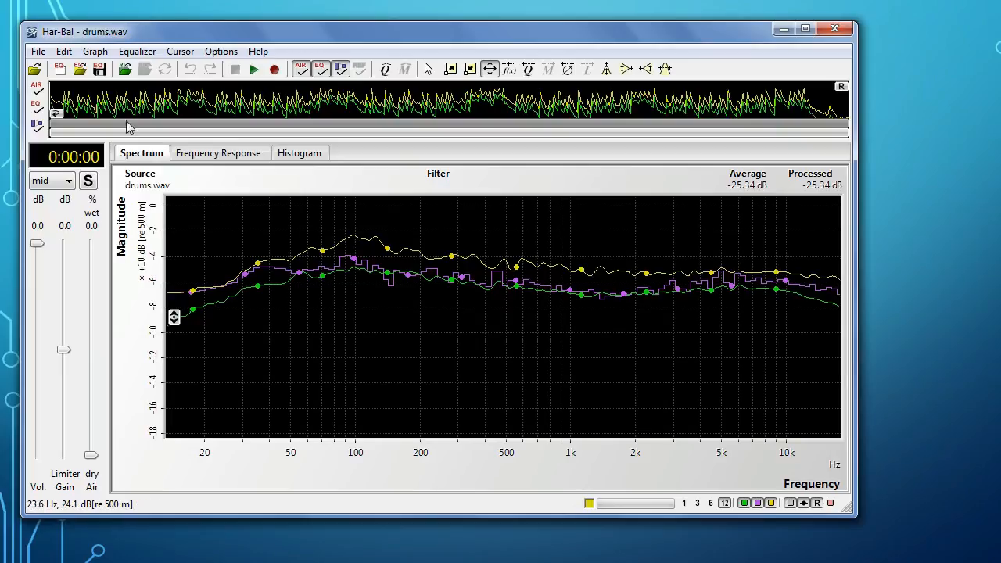
click(93, 52)
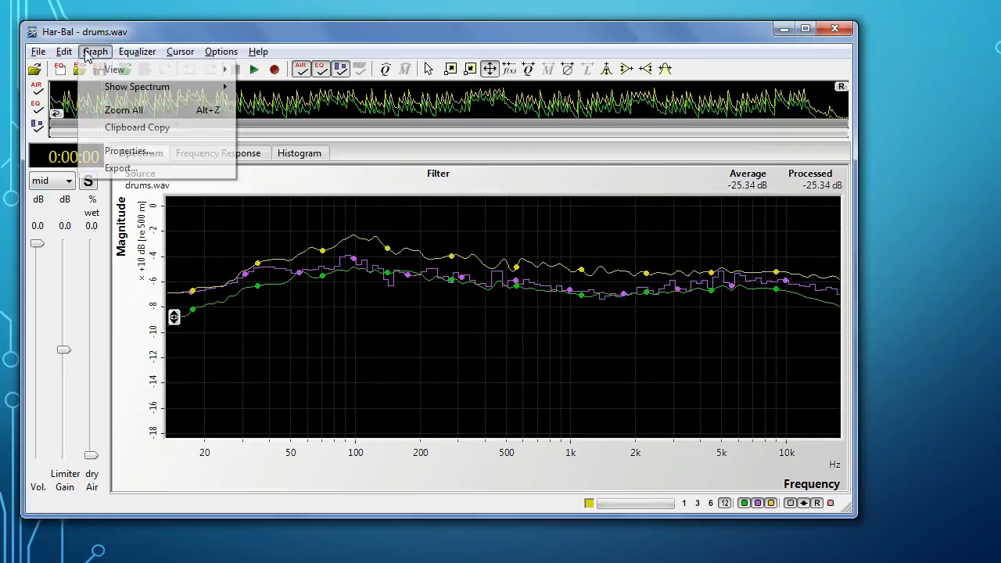
click(125, 111)
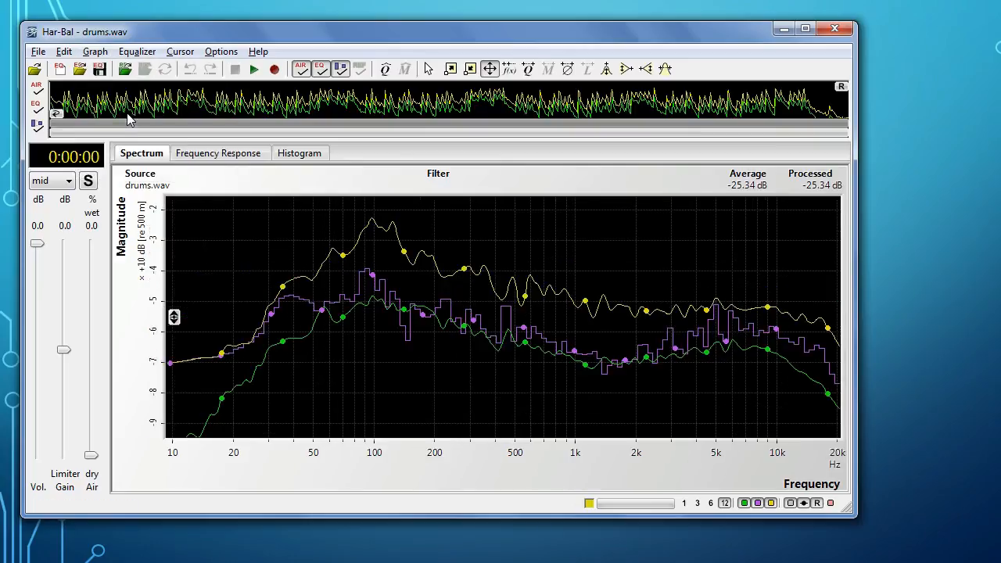
Step: Inspect the harmonics of the low-frequency part of the spectrum with the harmonic cursor, starting near 70 Hz
click(510, 69)
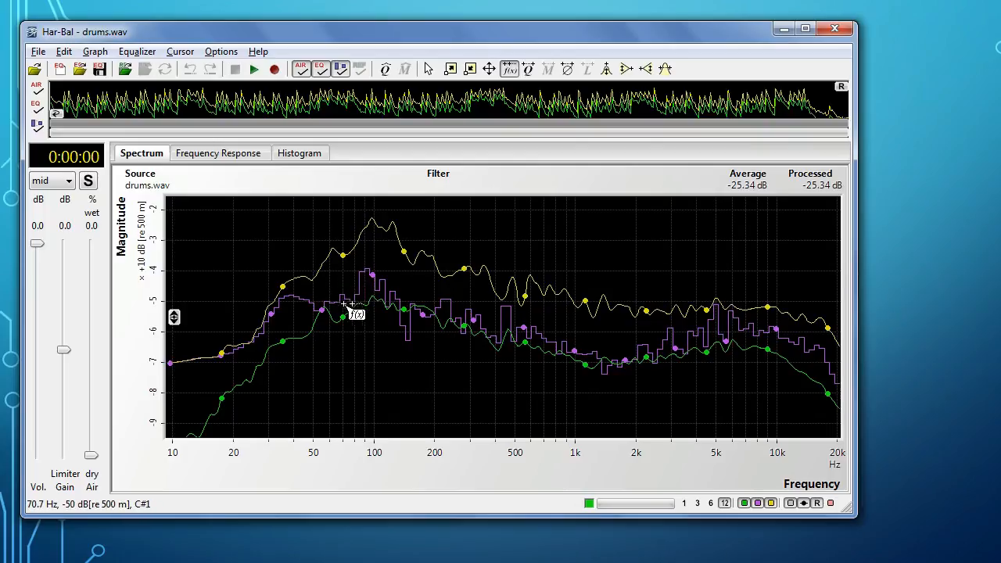
drag(338, 316, 362, 301)
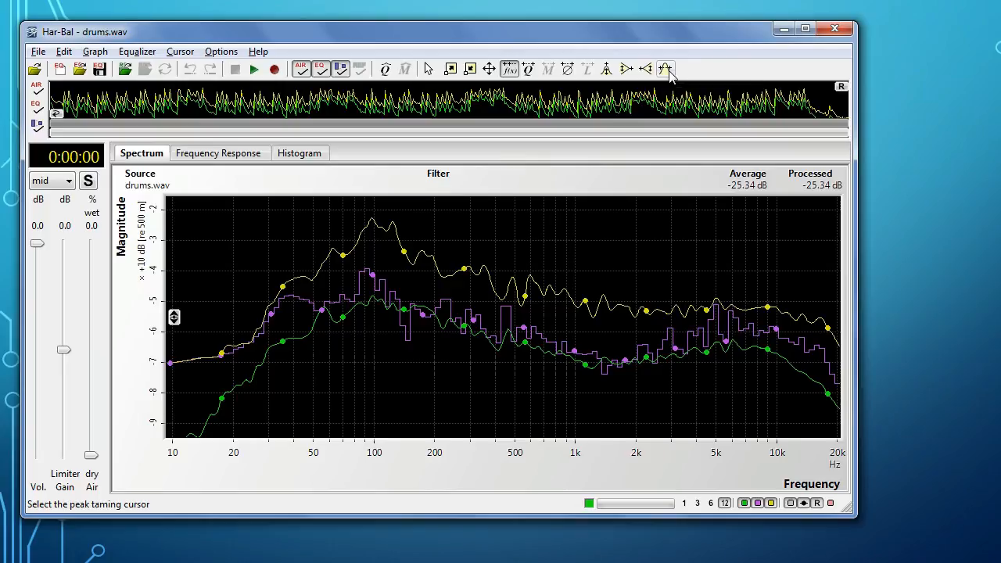
Step: Boost the midrange of the mid channel broadly around 1.26 kHz with the parametric EQ cursor
click(608, 71)
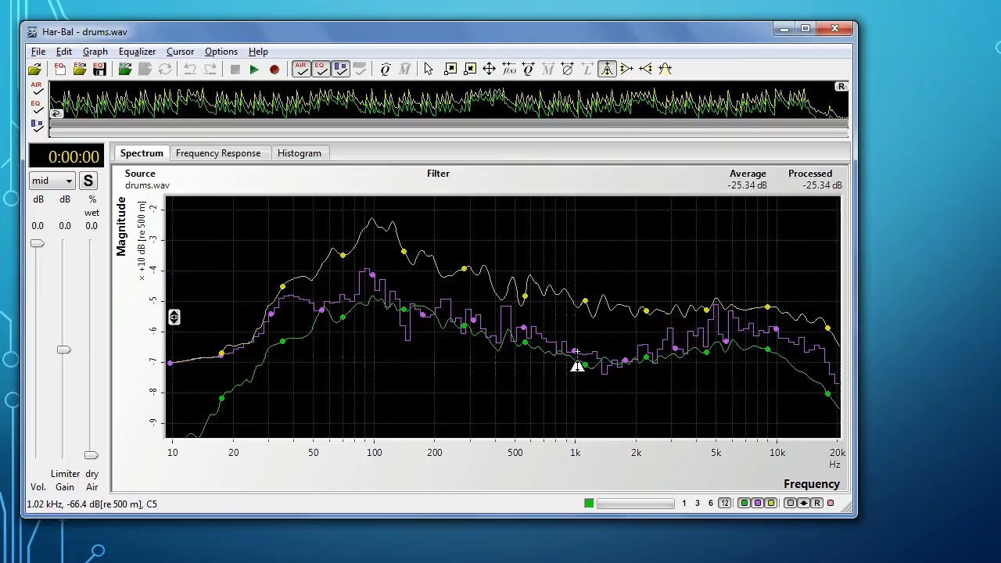
click(578, 360)
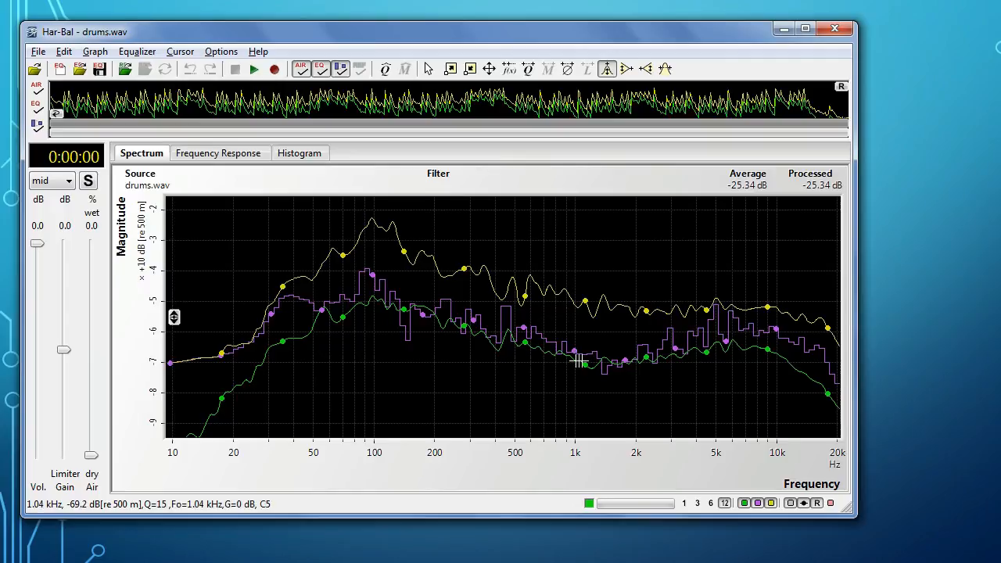
drag(579, 361, 579, 315)
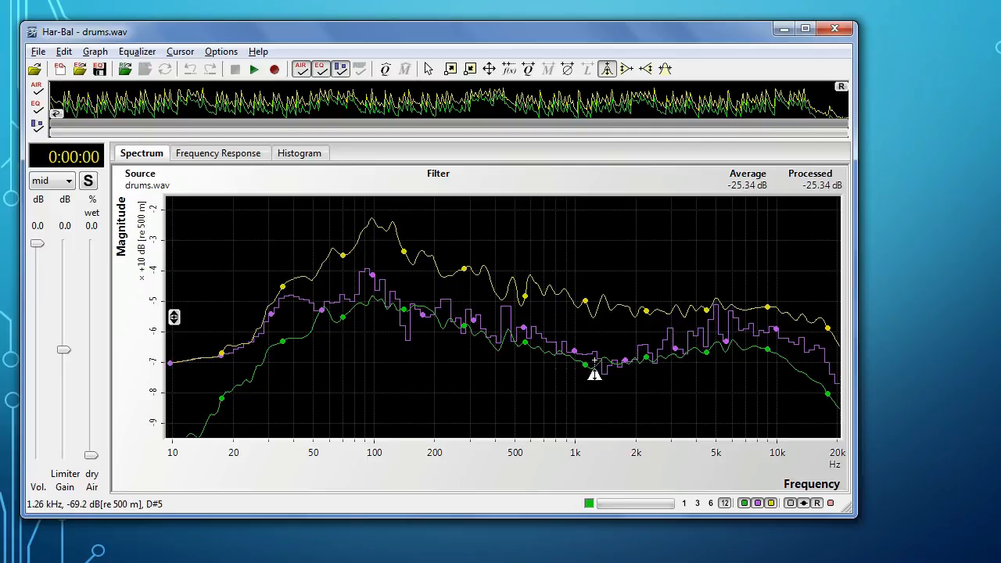
drag(594, 368, 595, 332)
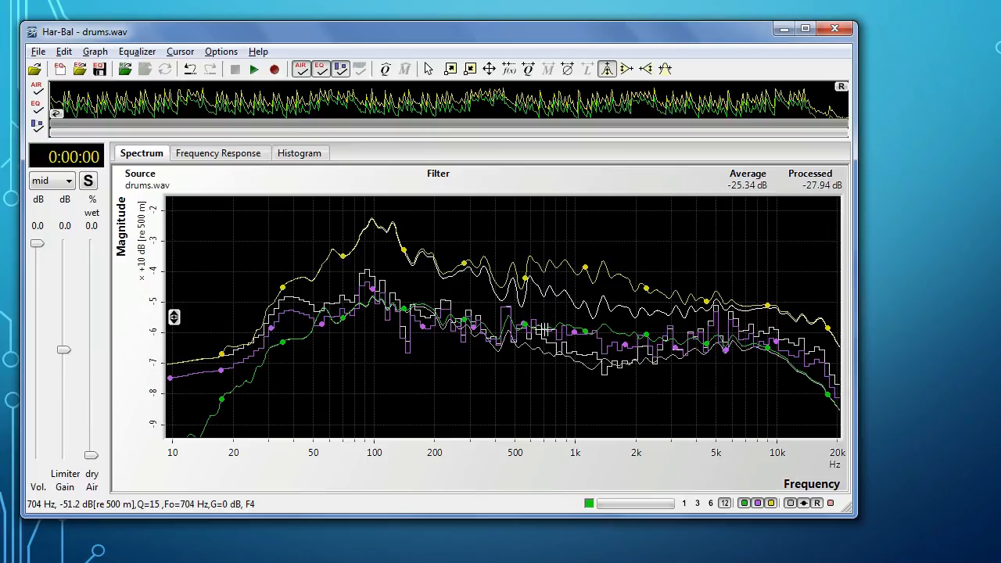
Step: Try a further parametric EQ boost centred near 704 Hz and undo it
drag(542, 330, 544, 295)
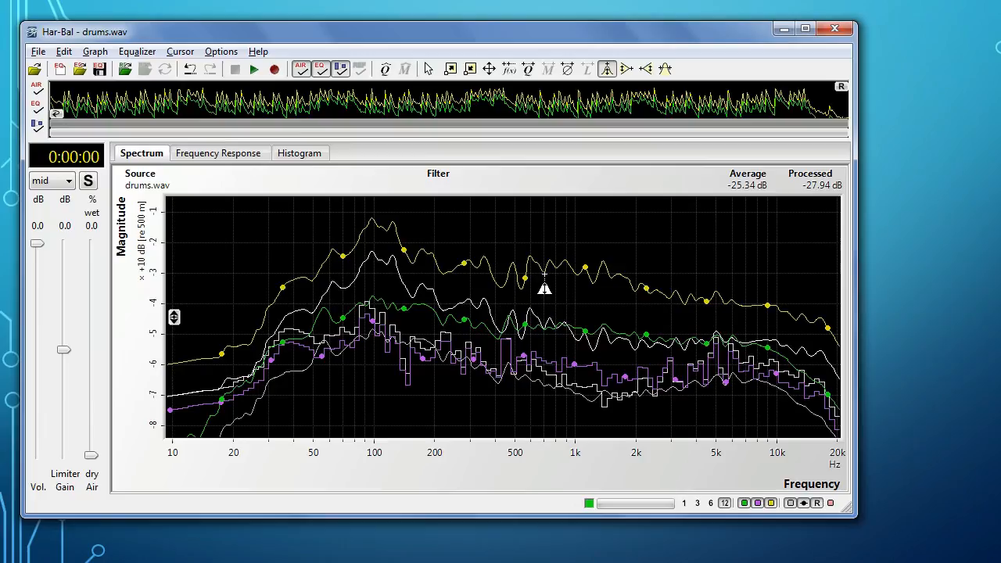
key(ctrl+z)
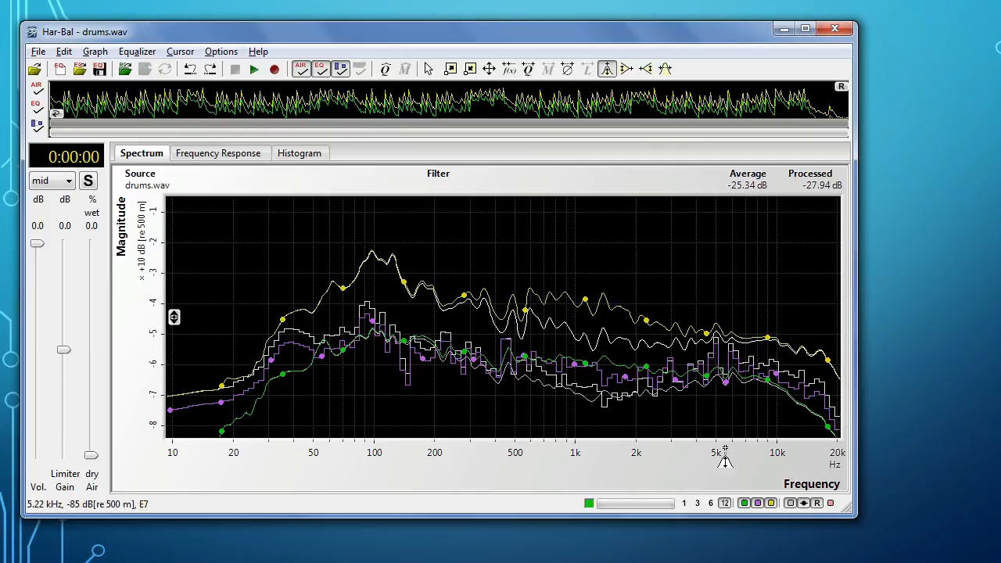
Step: Hide the realtime spectrum plot and try a low-frequency slope adjustment anchored at 258 Hz on the average spectrum
click(757, 505)
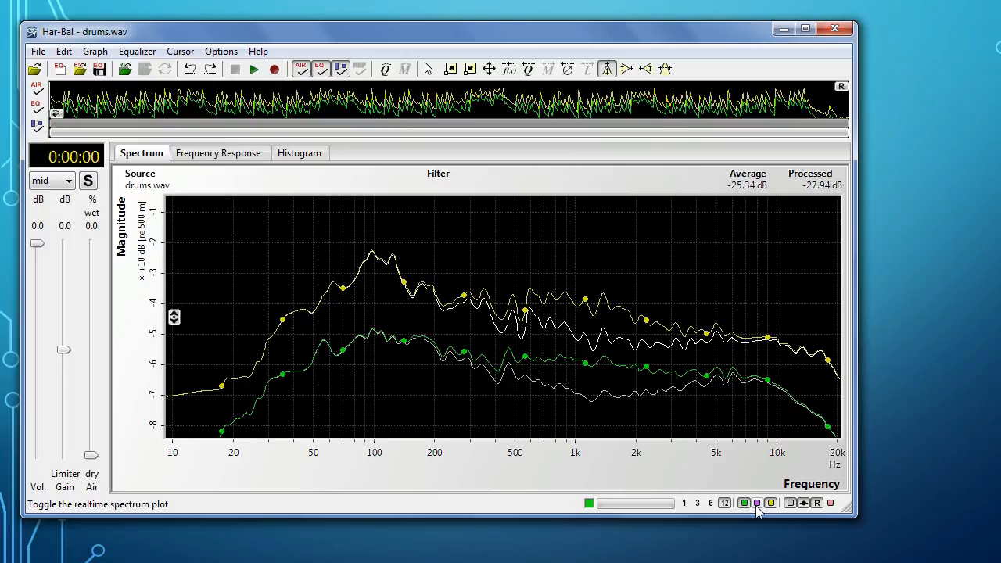
click(632, 68)
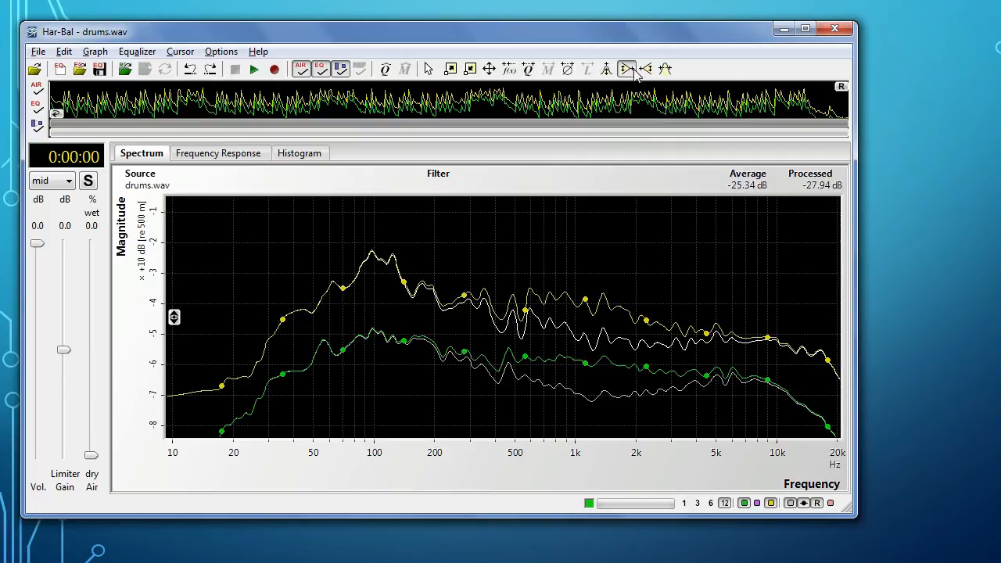
click(462, 295)
drag(389, 353, 389, 358)
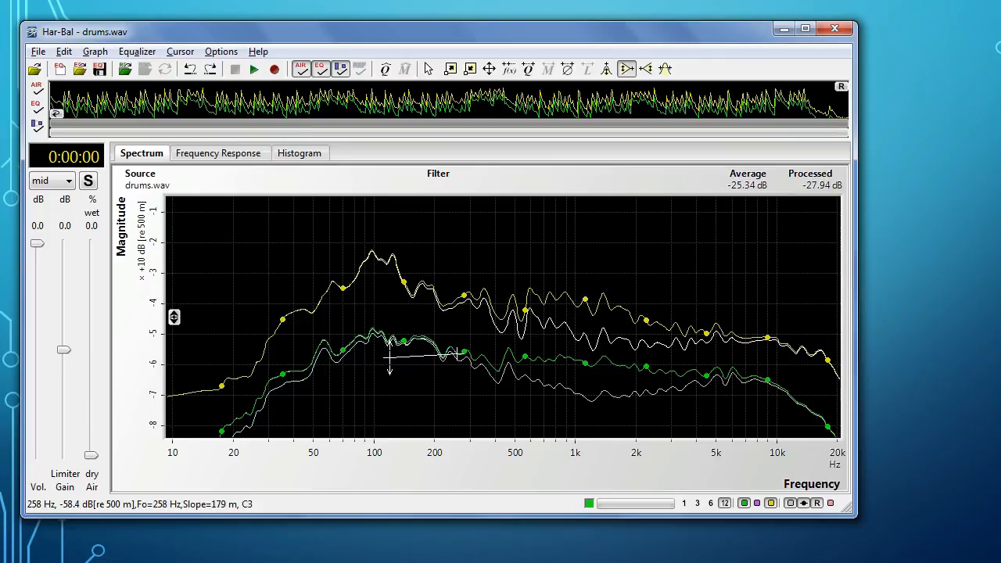
mouse_move(389, 357)
mouse_down()
mouse_move(389, 348)
mouse_move(388, 359)
mouse_up()
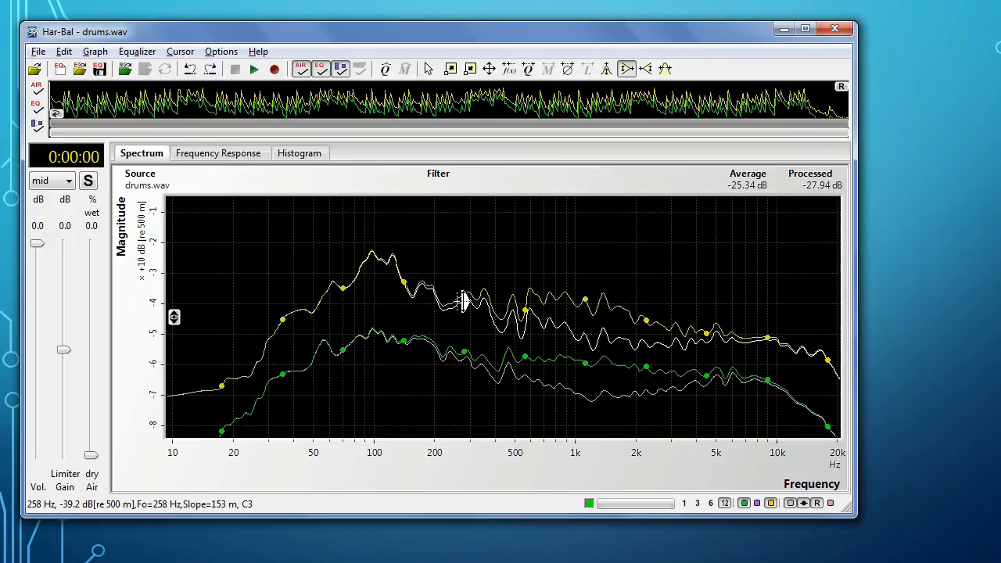
Step: Try a high-frequency slope adjustment anchored at 1.74 kHz on the average spectrum
click(646, 70)
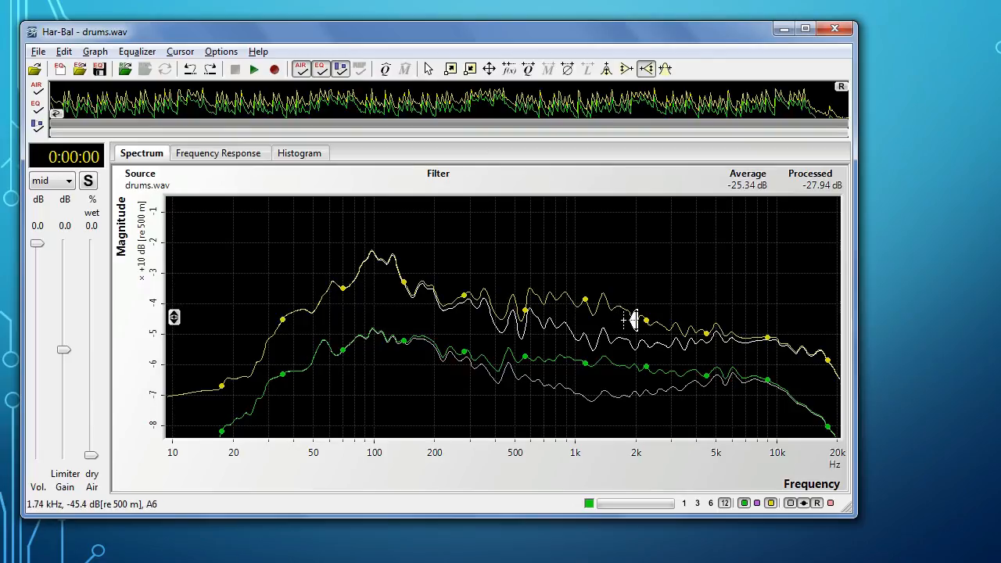
drag(634, 321, 691, 366)
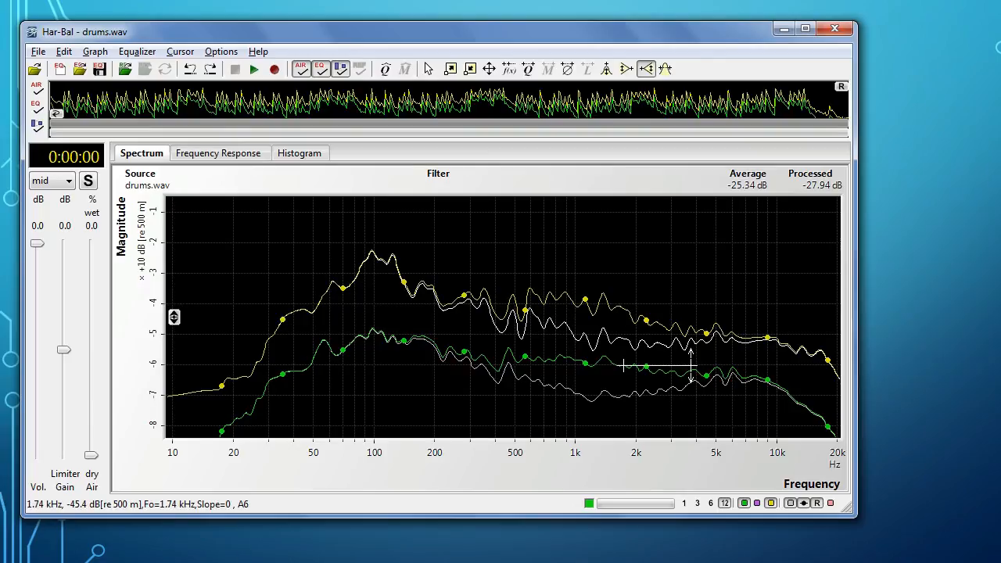
drag(692, 366, 692, 365)
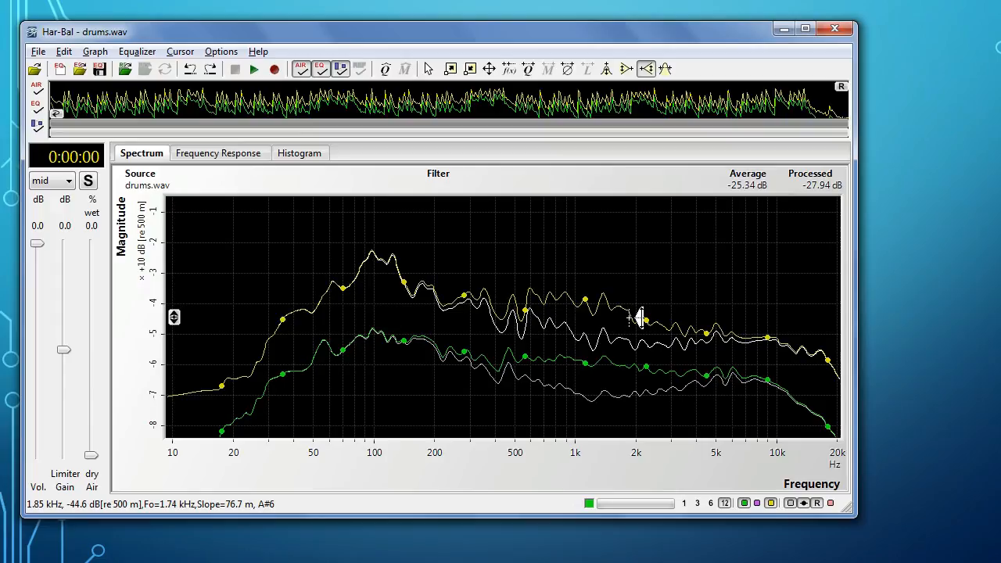
Step: Place a peak taming line beneath the peak around 100 Hz, spanning from about 155 Hz down to about 70 Hz
click(664, 70)
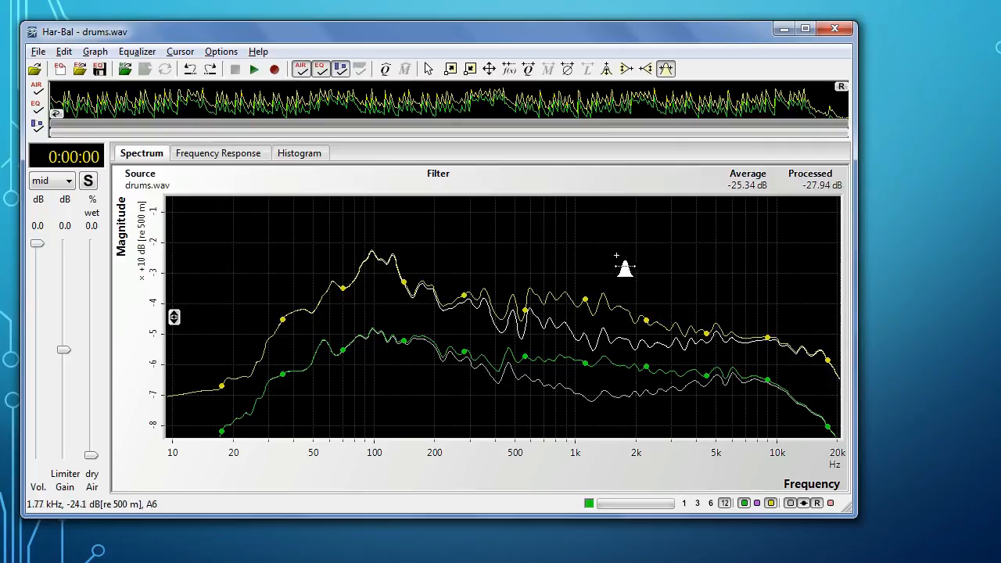
click(412, 295)
drag(412, 295, 346, 289)
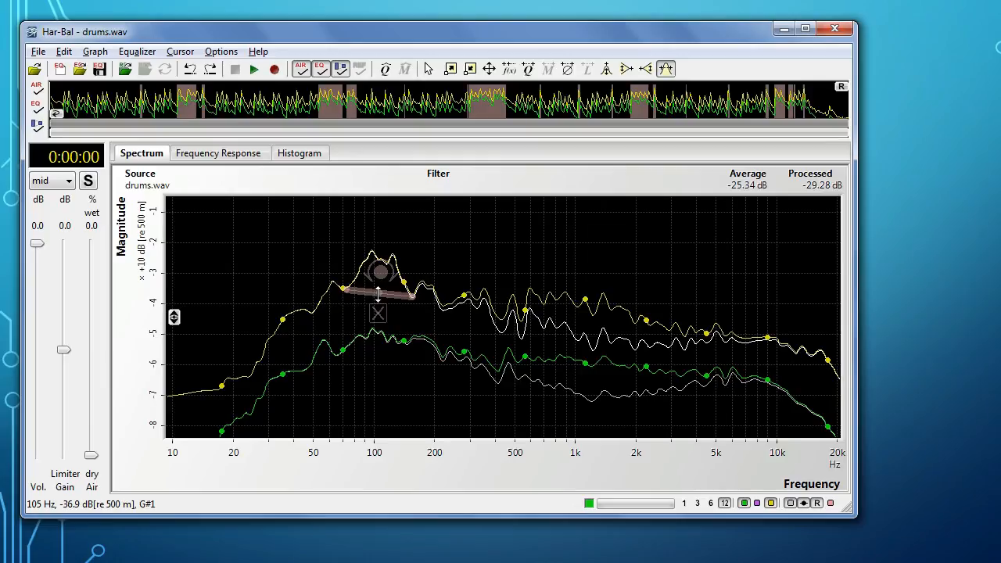
Step: Fine-tune the height and both endpoints of the peak taming line to fit the base of the 100 Hz peak
mouse_move(378, 293)
mouse_down()
mouse_move(378, 274)
mouse_move(378, 293)
mouse_up()
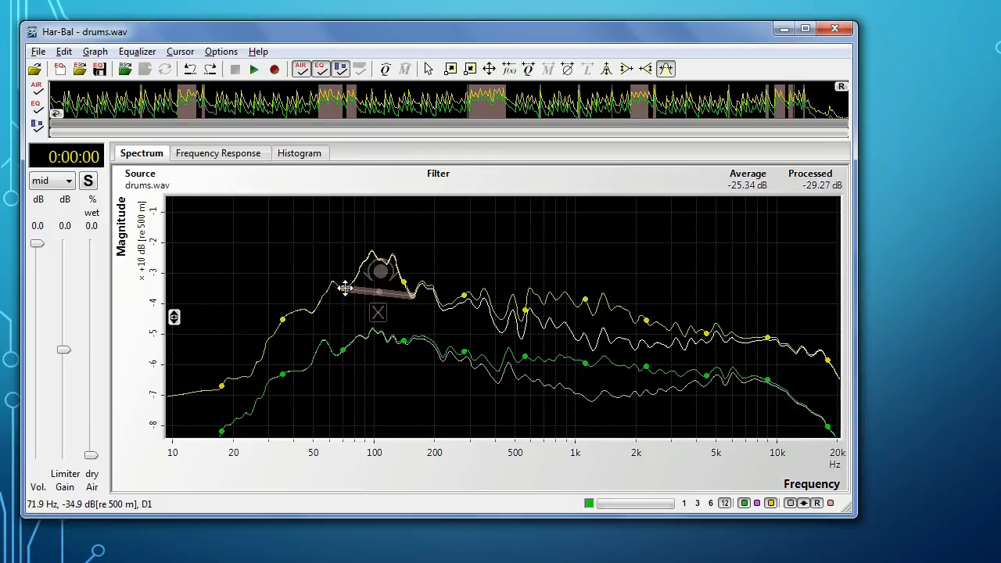
mouse_move(344, 289)
mouse_down()
mouse_move(336, 258)
mouse_move(344, 289)
mouse_up()
mouse_move(410, 296)
mouse_down()
mouse_move(415, 263)
mouse_move(384, 283)
mouse_move(413, 297)
mouse_up()
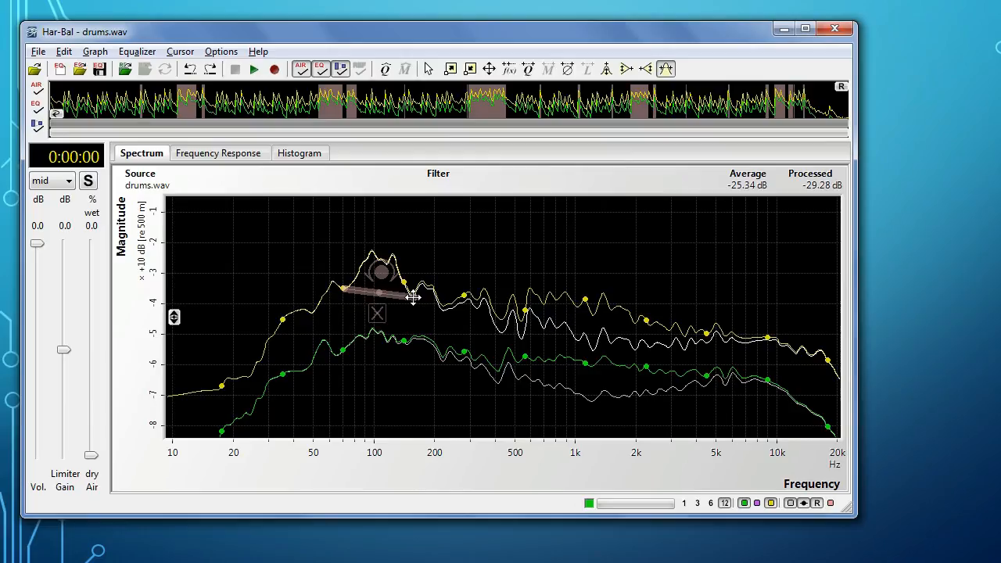
Step: Remove the peak taming line and redraw it beneath the 100 Hz peak from about 155 Hz down to about 70 Hz
drag(381, 278, 388, 183)
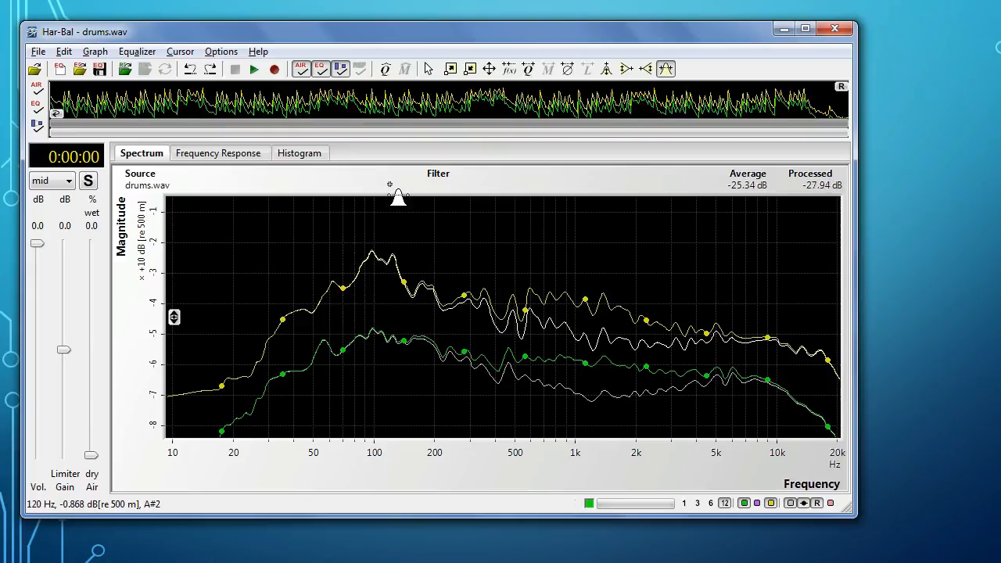
drag(412, 296, 343, 287)
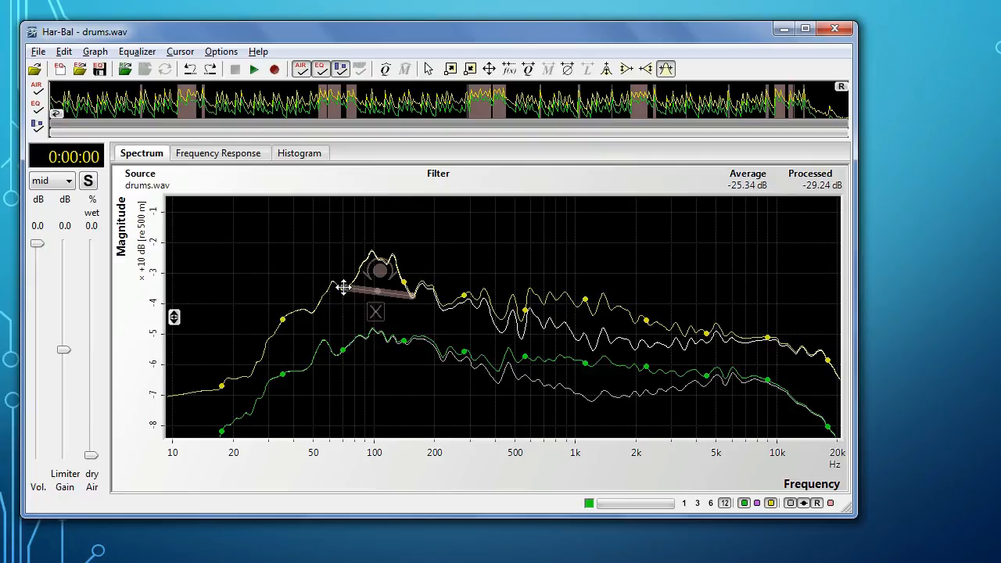
Step: Open the peak taming editor and use the parametric cursor to pull the 100 Hz peaks down to the taming line
click(381, 273)
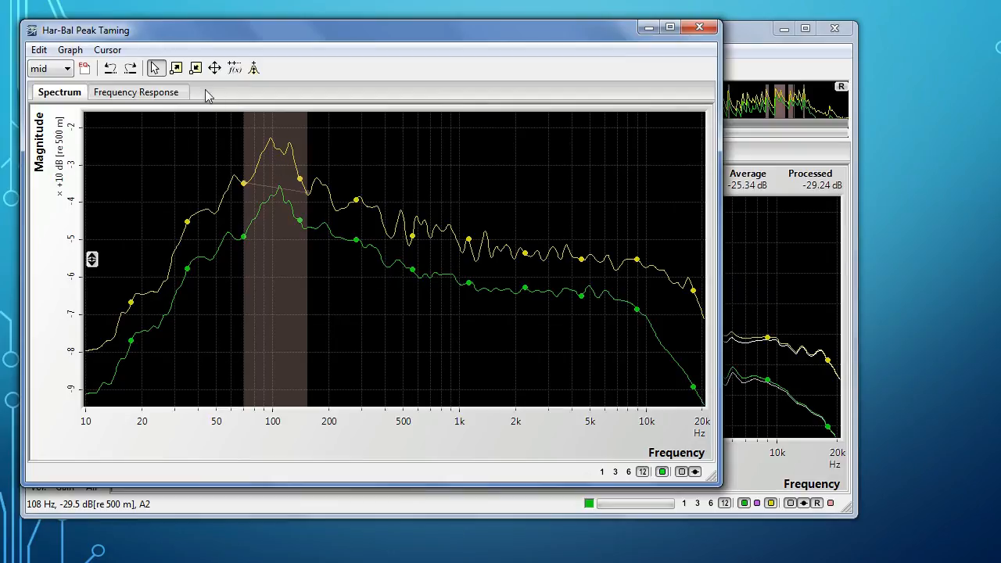
click(253, 68)
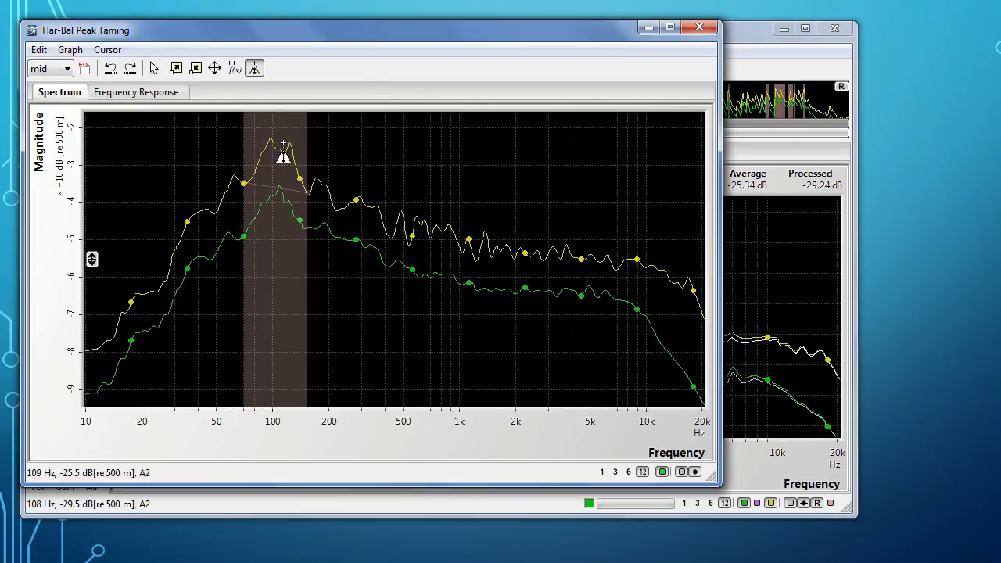
drag(273, 140, 279, 182)
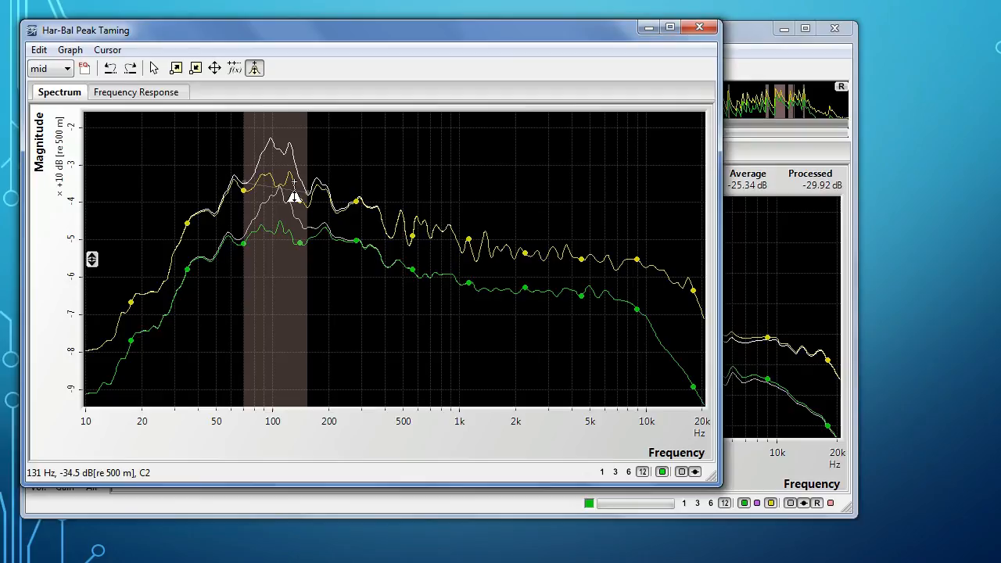
click(740, 41)
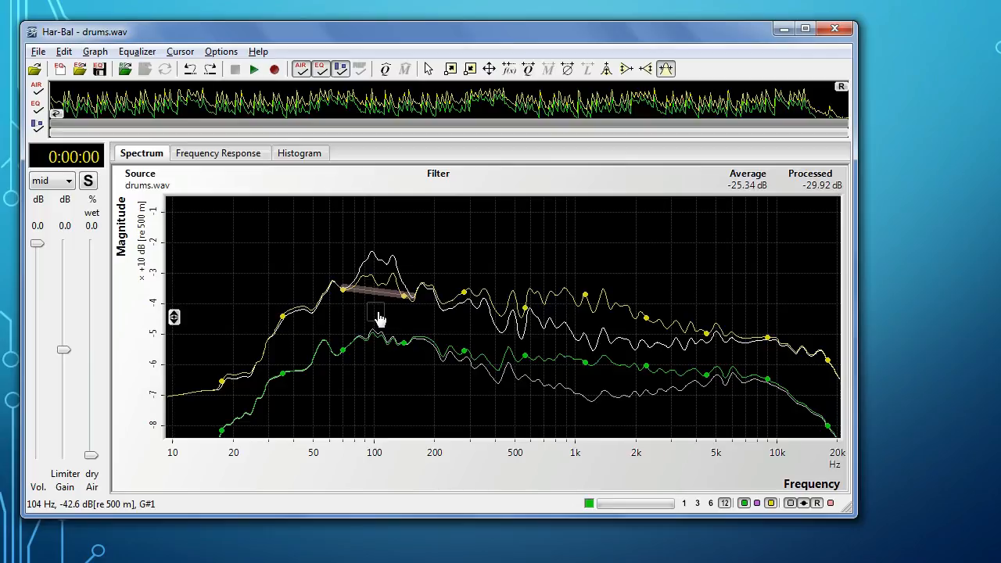
Step: Compare the main filter's frequency response with the response of the peak taming filter around 100 Hz
click(222, 154)
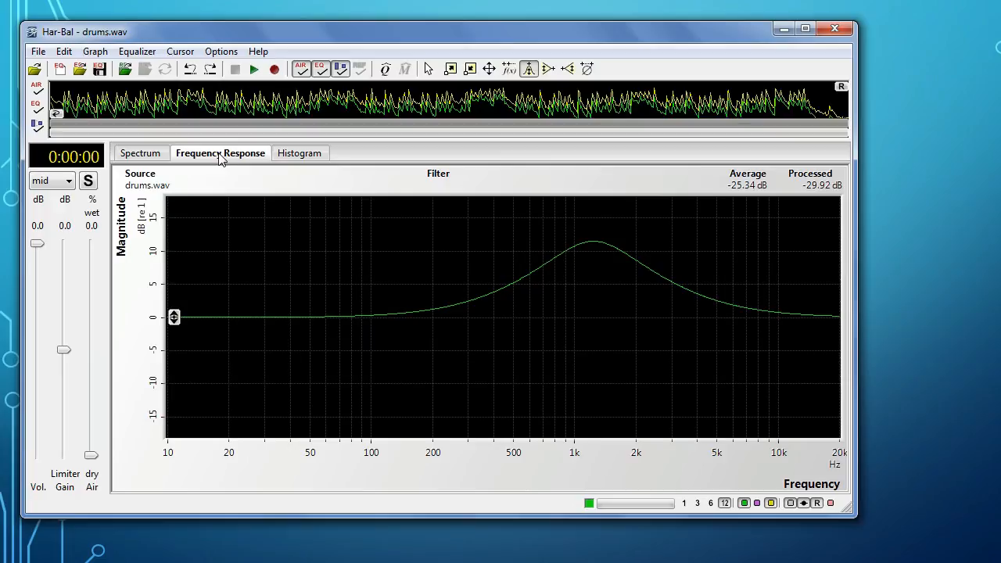
click(143, 155)
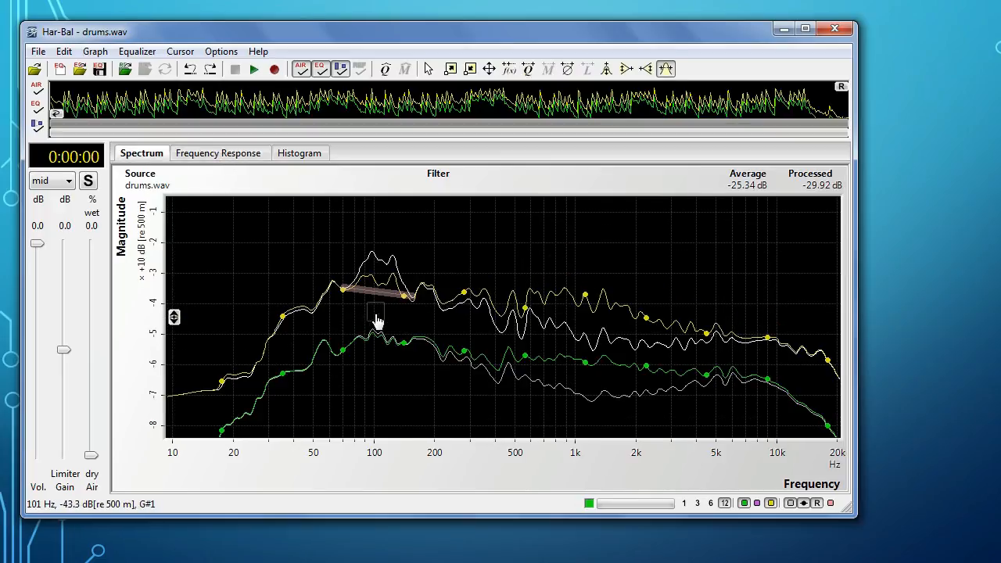
click(375, 289)
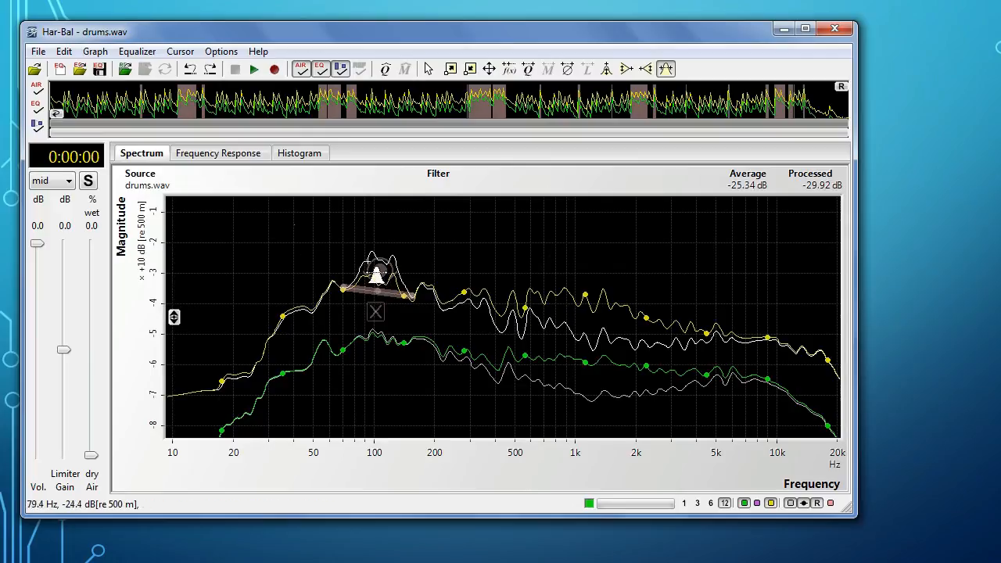
click(383, 282)
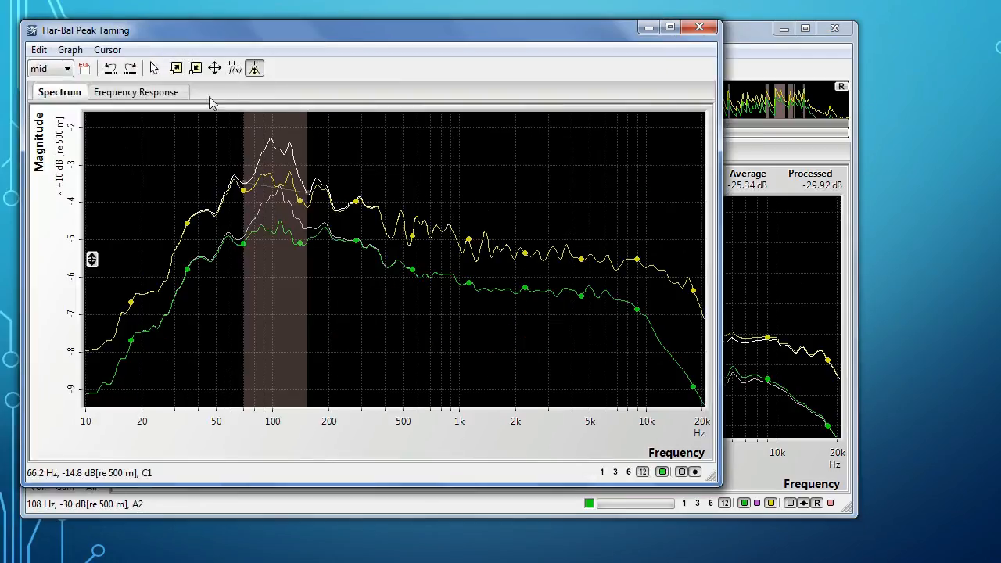
click(131, 93)
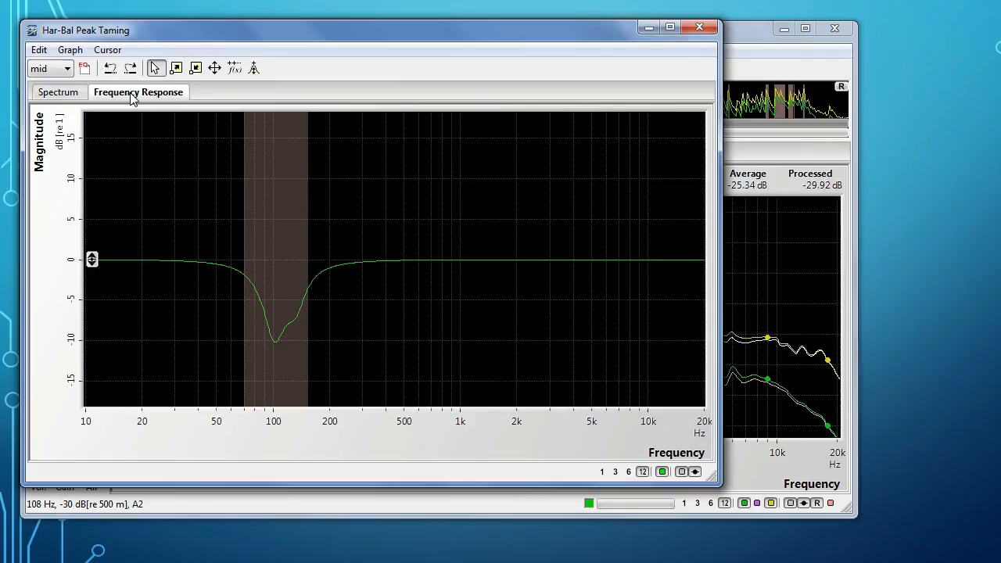
click(702, 28)
click(249, 159)
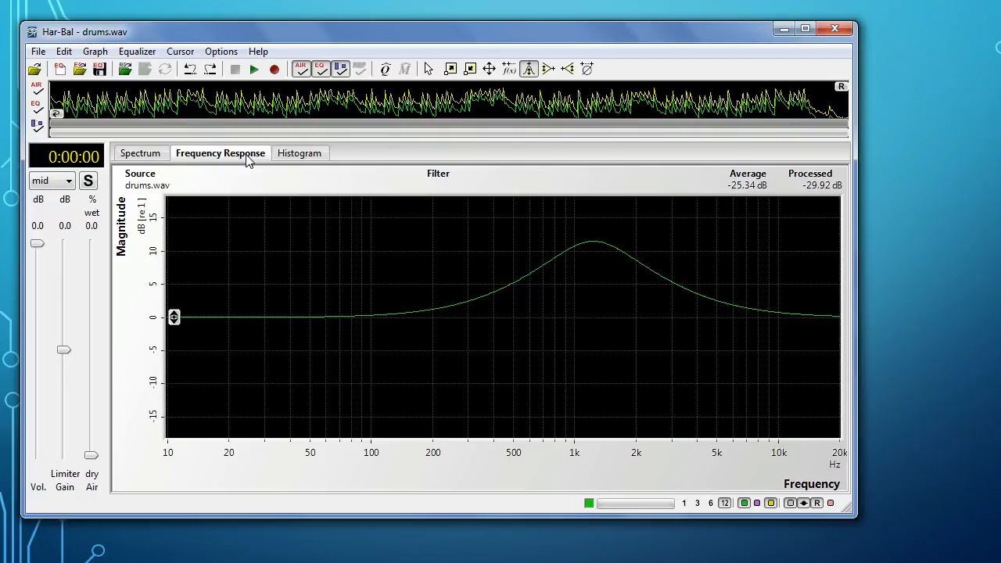
Step: Show the histogram, render the processed audio as drums_eq.wav and load that file as the reference
click(297, 156)
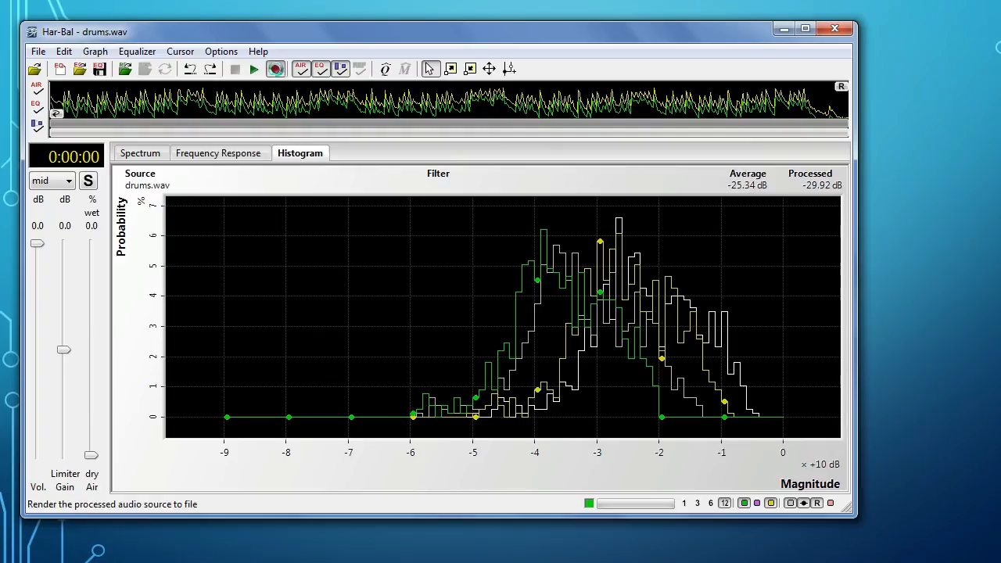
click(276, 69)
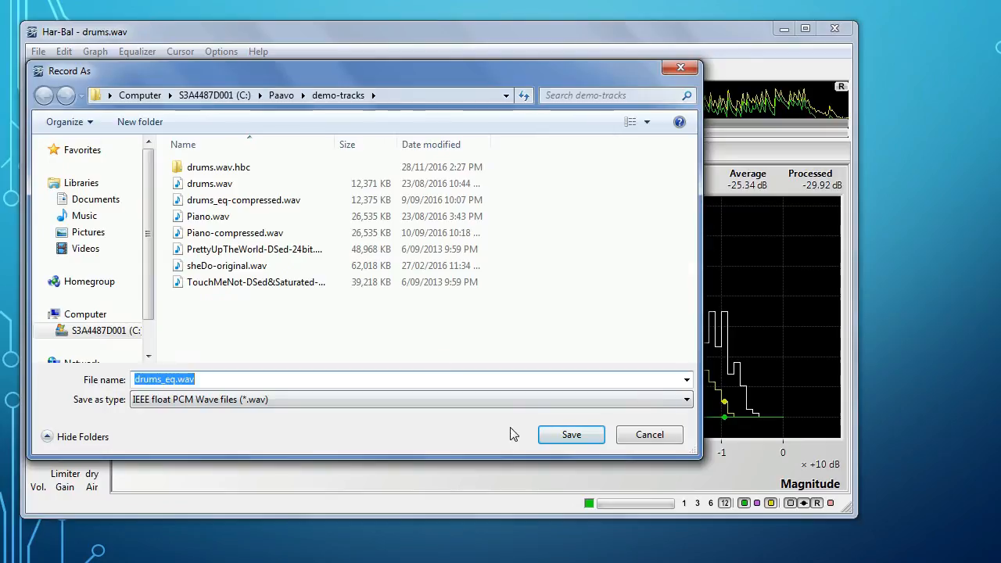
click(552, 436)
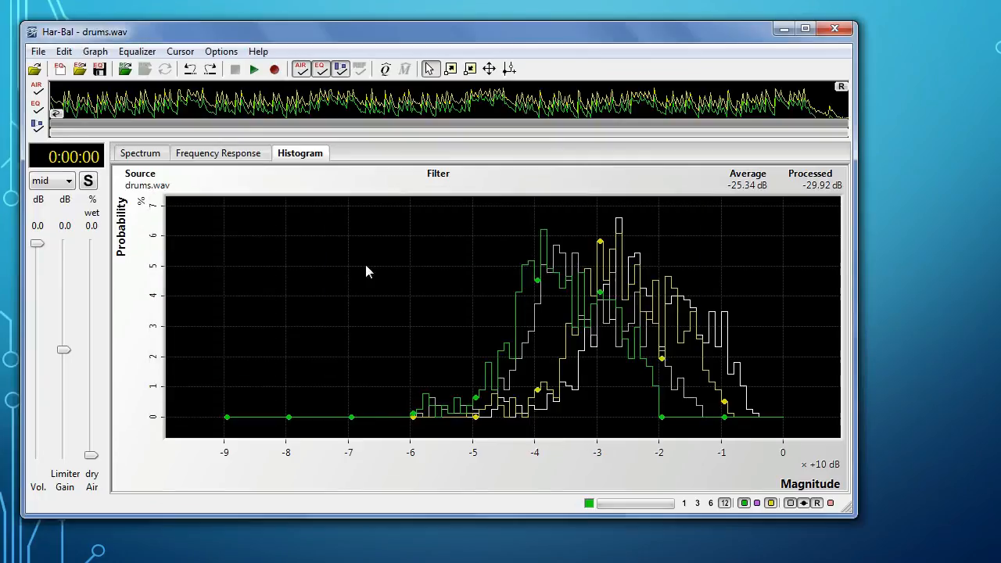
click(125, 69)
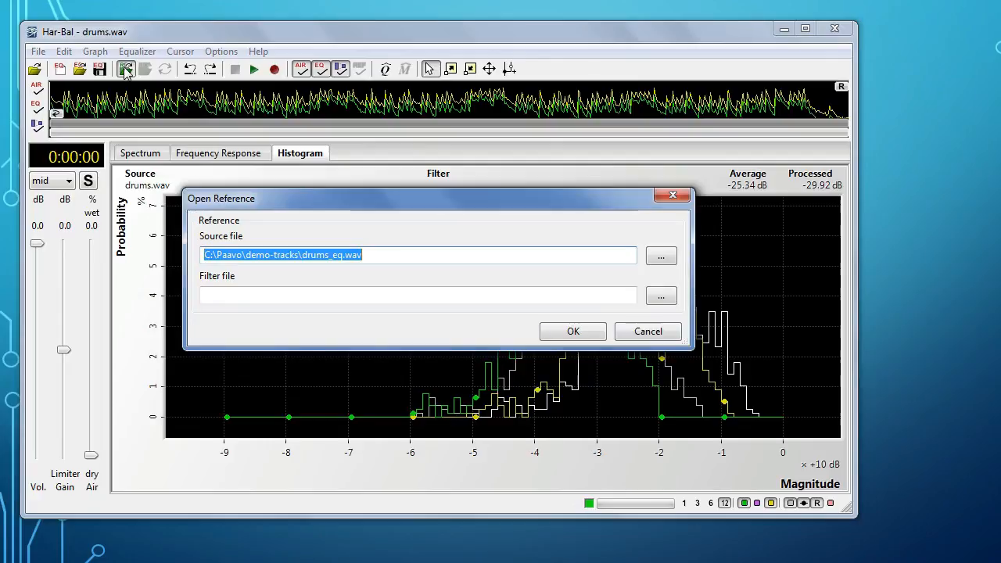
click(563, 341)
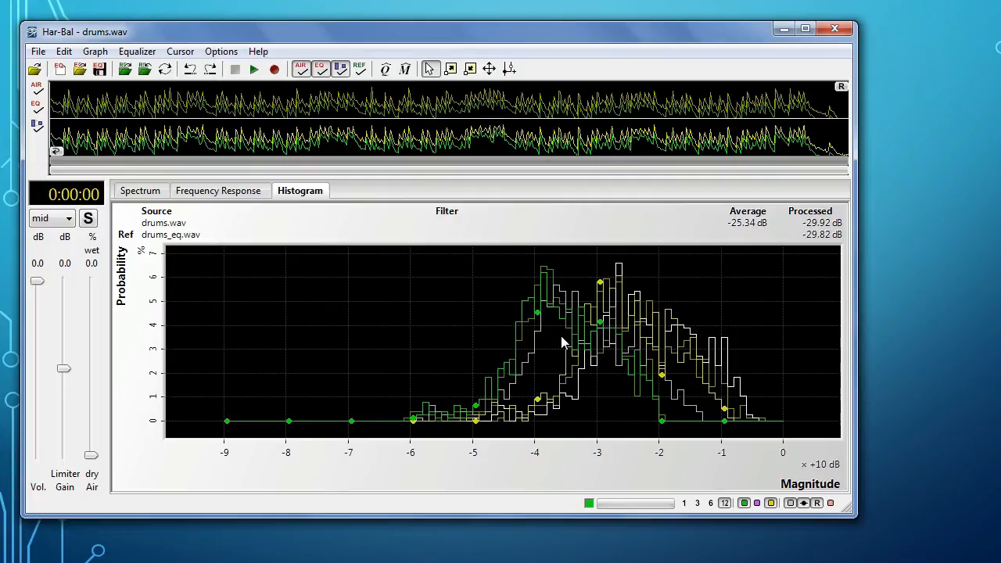
Step: Close the reference and hide the unprocessed histogram plots, with the dynamics node editing cursor active
click(144, 72)
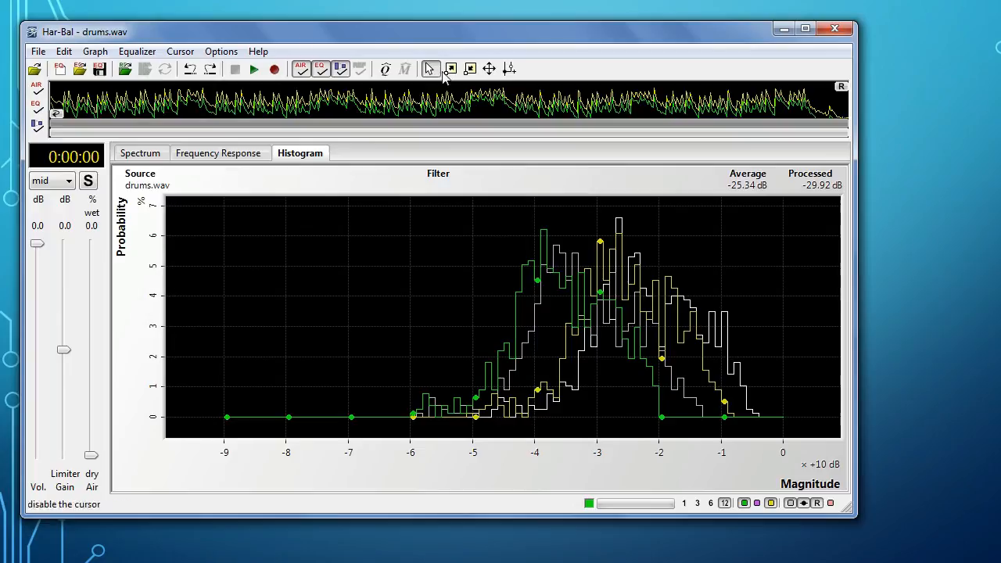
click(509, 70)
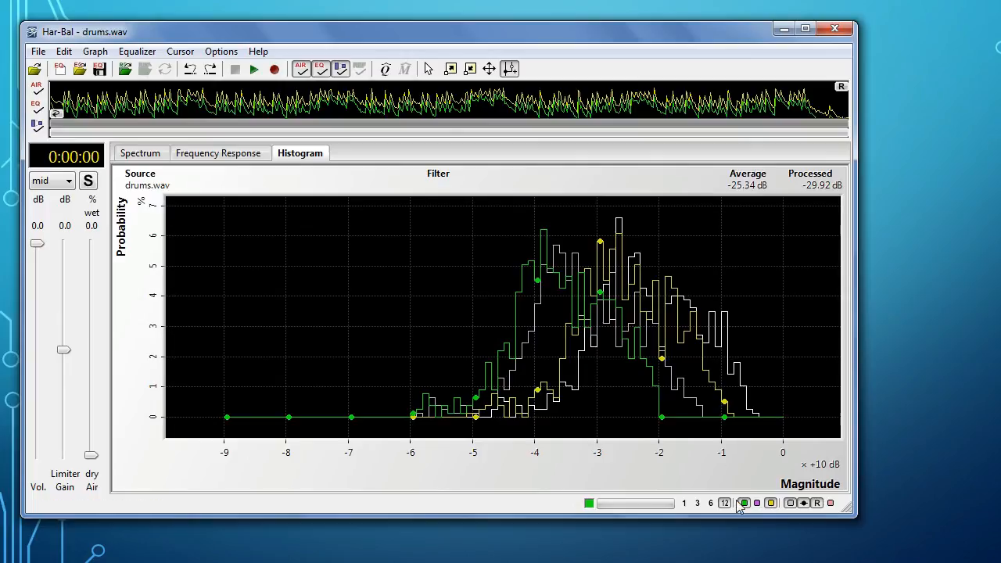
click(790, 503)
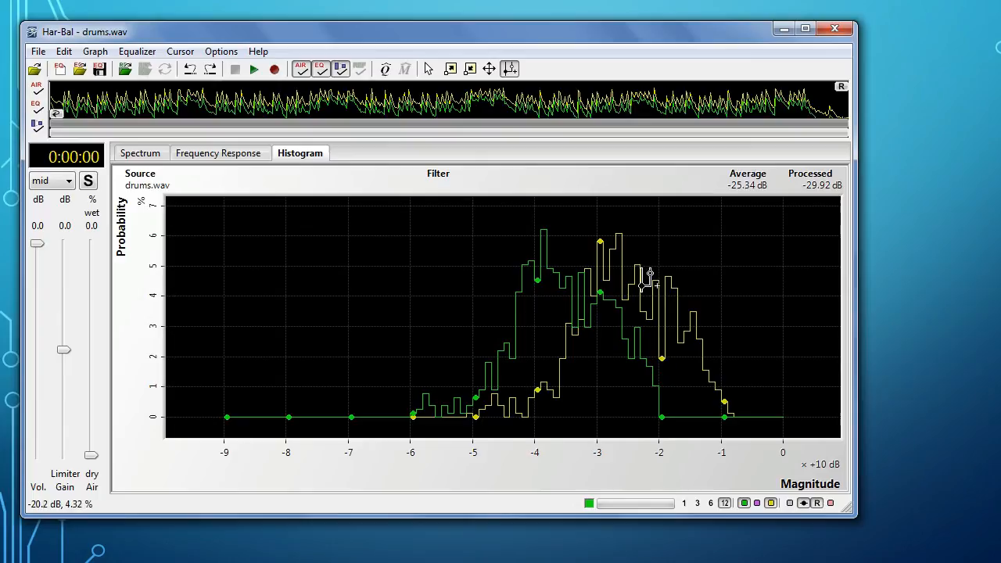
Step: Try a dynamics node with its input near -20 dB and output near -26 dB, shift its input to about -19 dB, and remove it
mouse_move(653, 277)
mouse_down()
mouse_move(613, 280)
mouse_move(656, 279)
mouse_move(621, 278)
mouse_move(603, 263)
mouse_move(621, 278)
mouse_up()
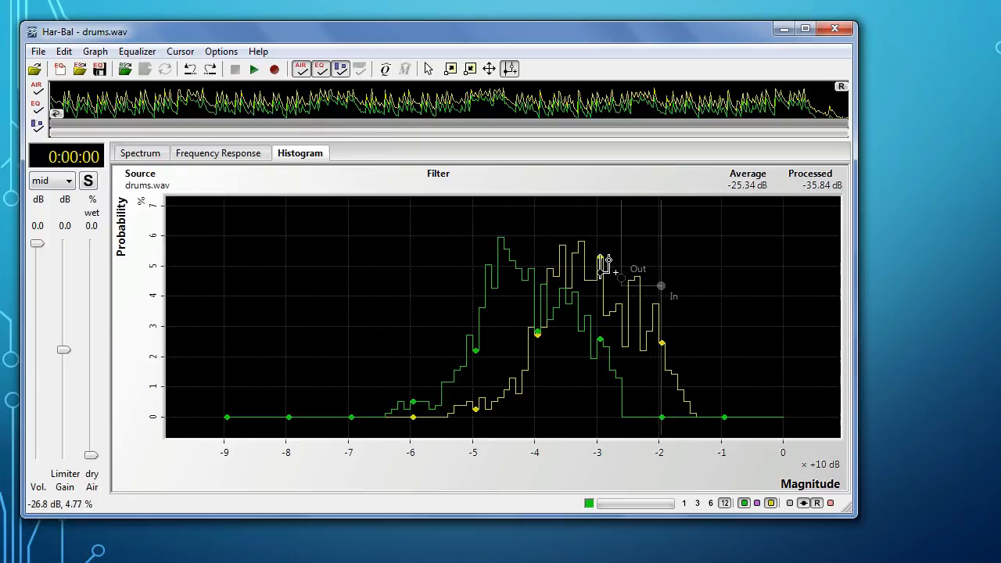
drag(620, 278, 666, 285)
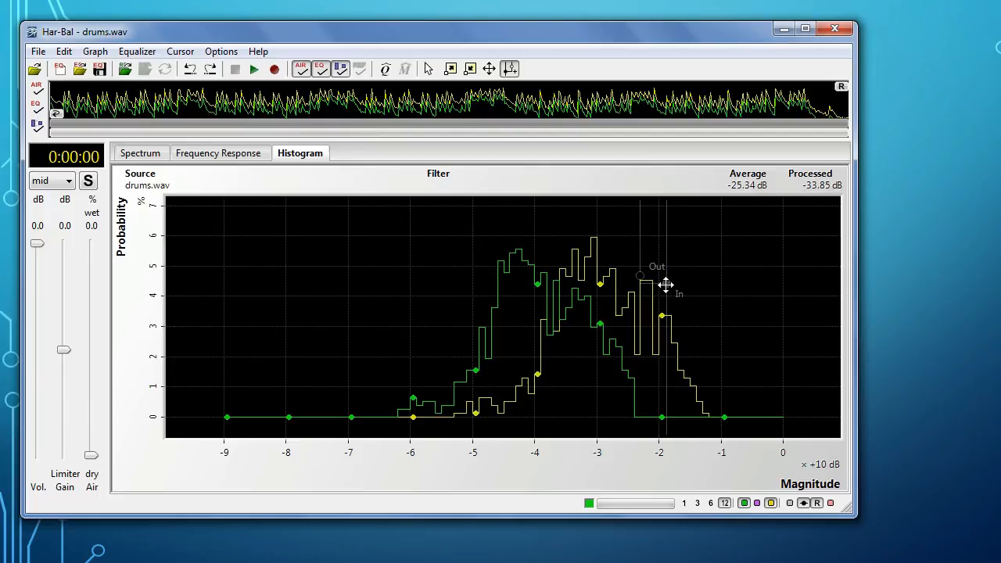
drag(665, 281, 626, 166)
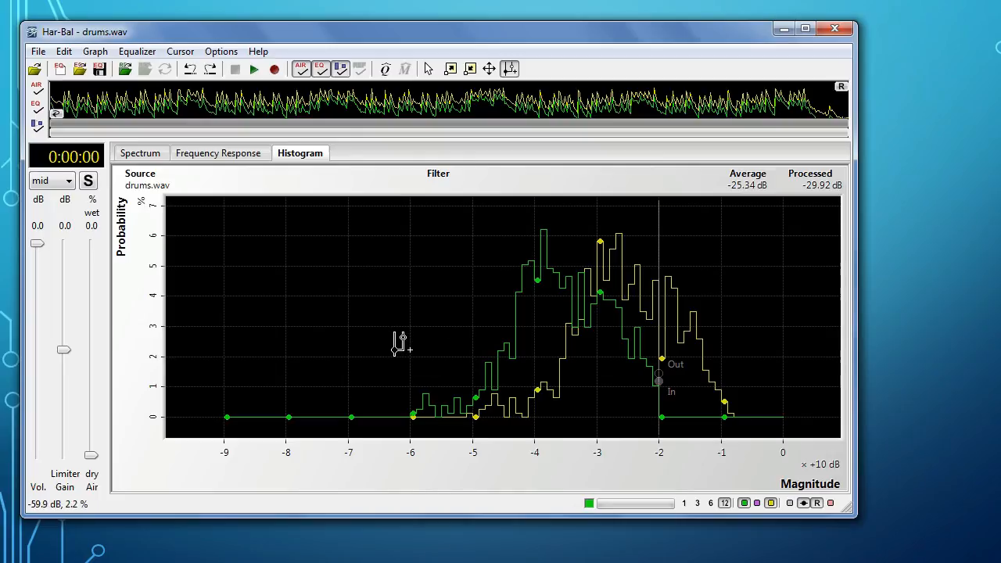
Step: Place a unity dynamics node at about -20 dB and a second node with input about -60 dB and output about -40 dB
drag(409, 349, 535, 306)
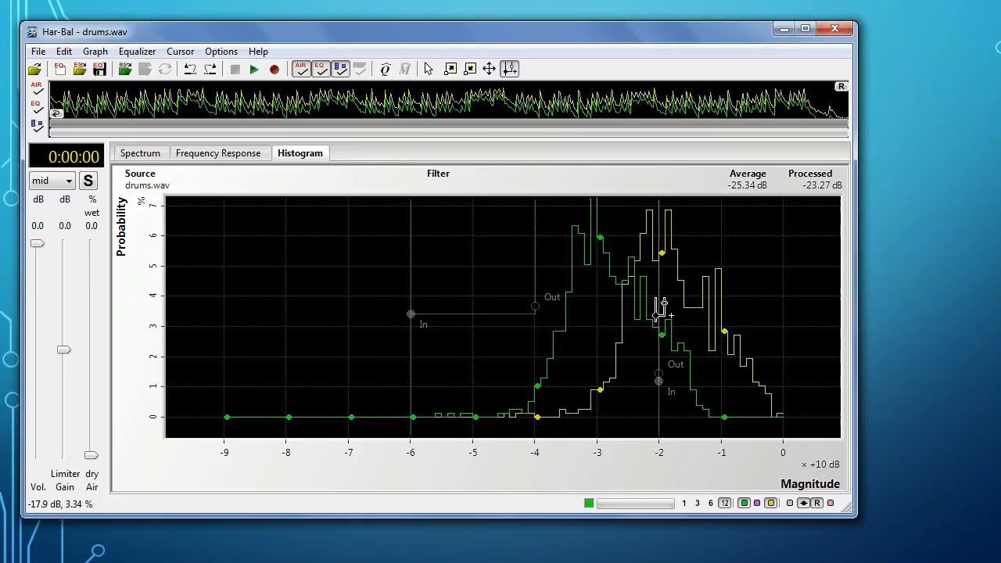
Step: Switch to the Har-Bal 3.pptx slide show to examine the diagram of input and output nodes, and return to Har-Bal
key(alt+Tab)
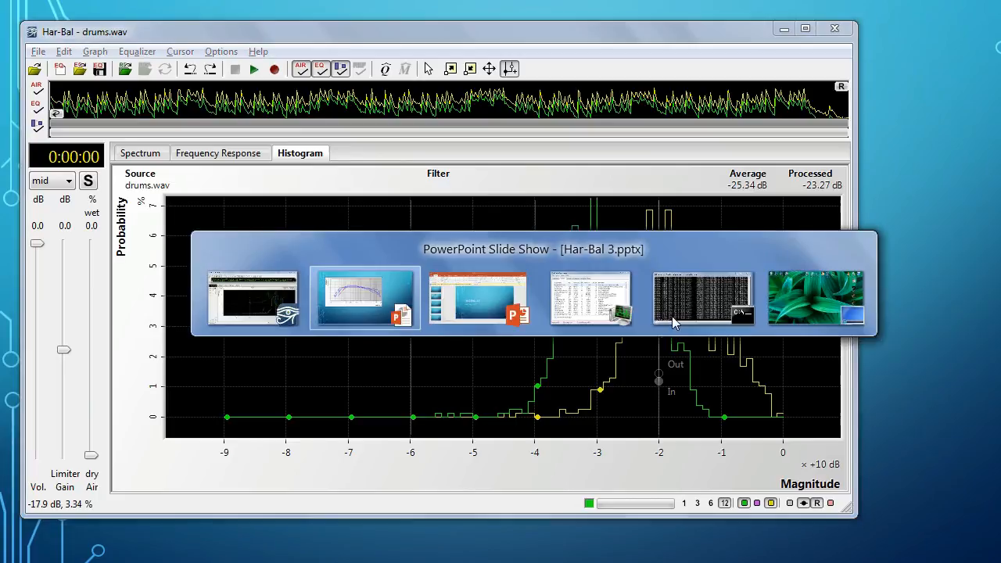
key(Right)
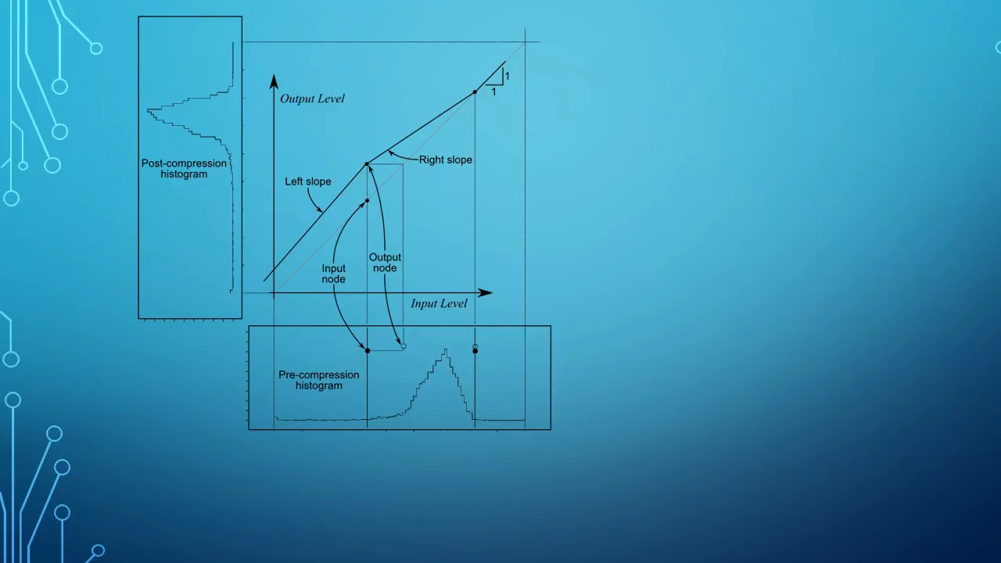
key(alt+Tab)
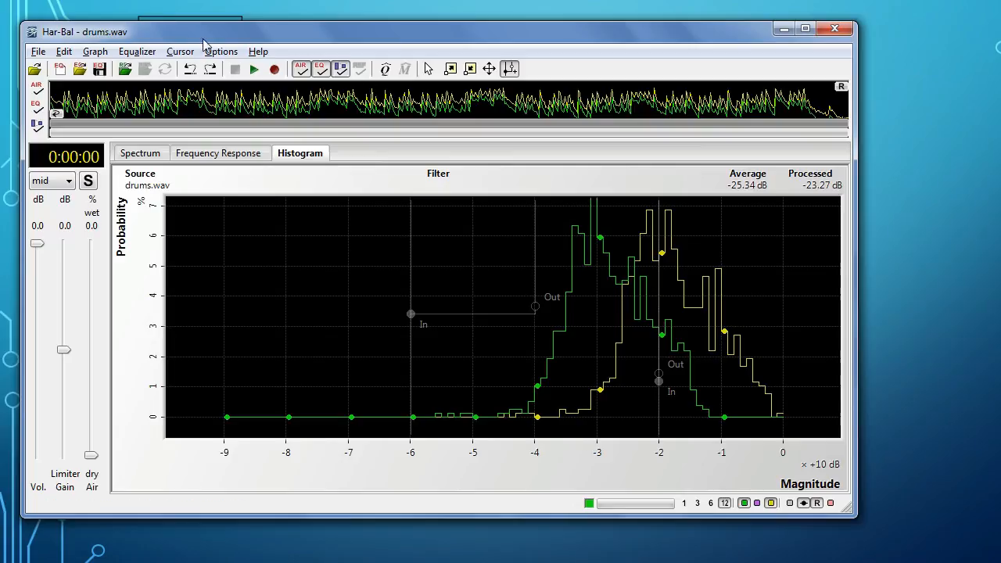
Step: Render the compressed audio over the existing drums_eq.wav and load that file as the reference
click(274, 68)
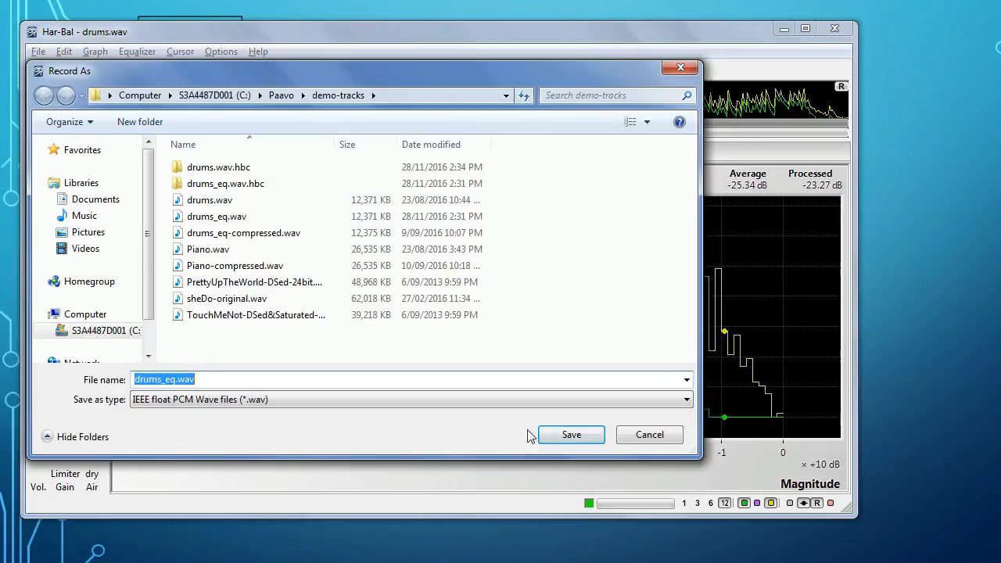
click(571, 441)
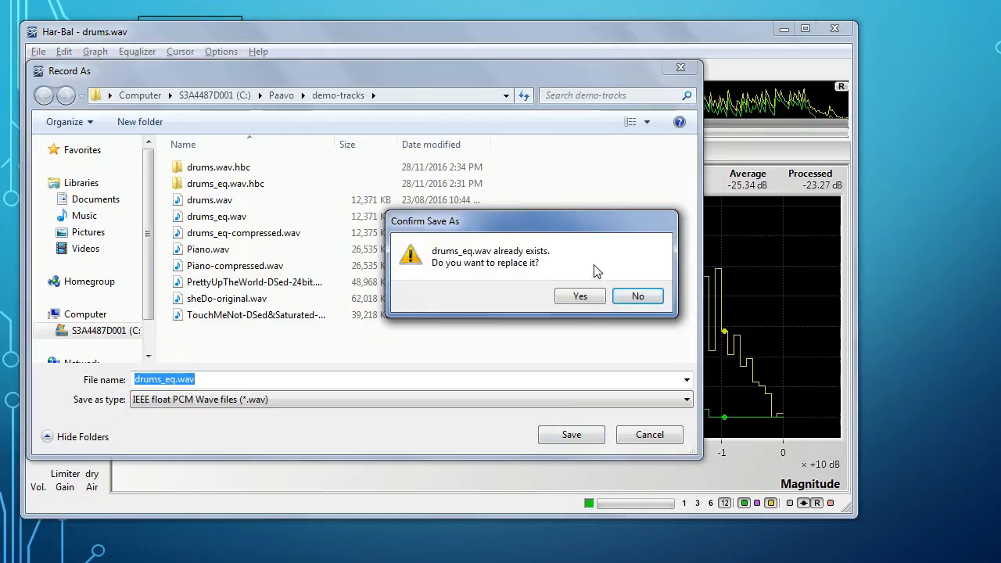
click(584, 304)
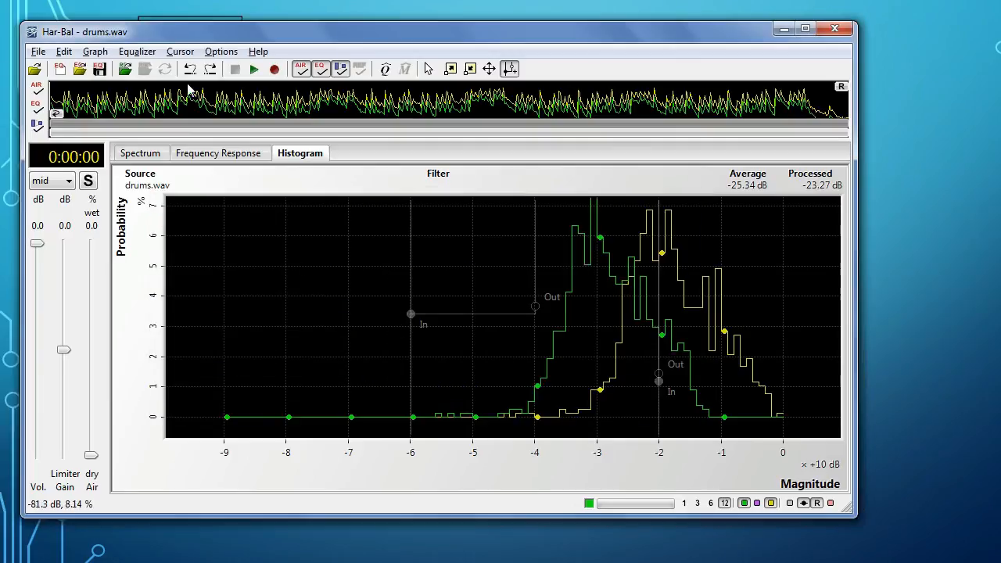
click(126, 69)
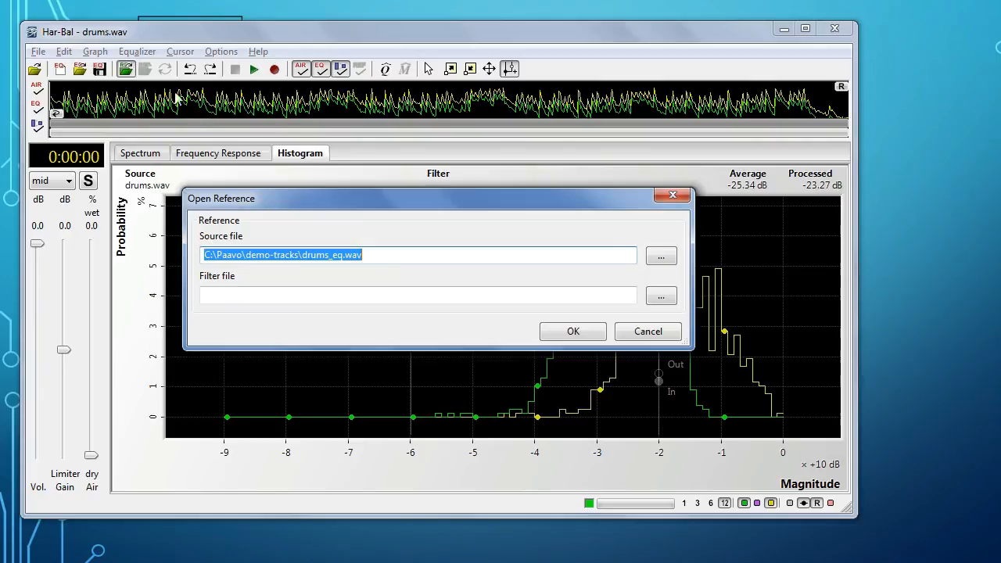
click(577, 332)
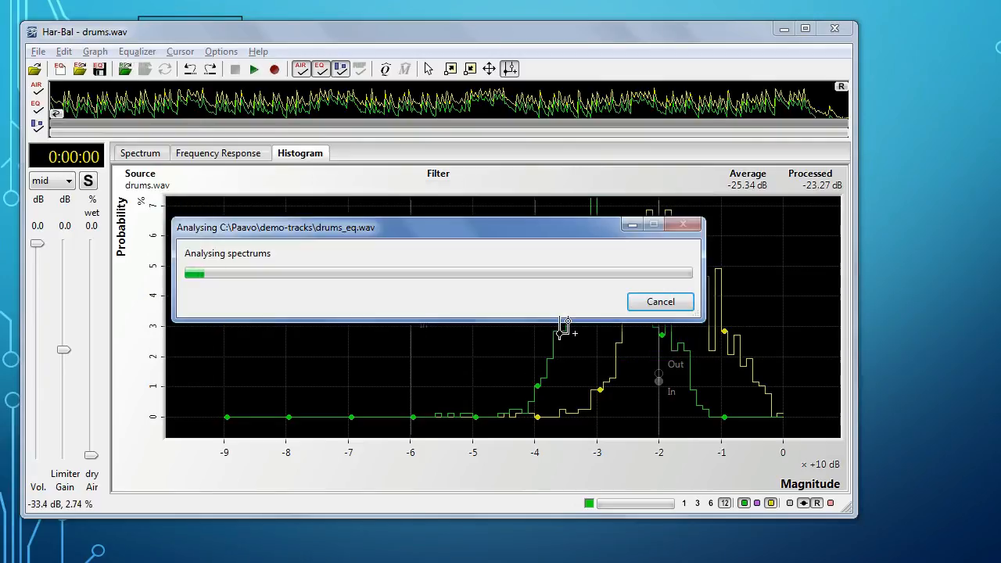
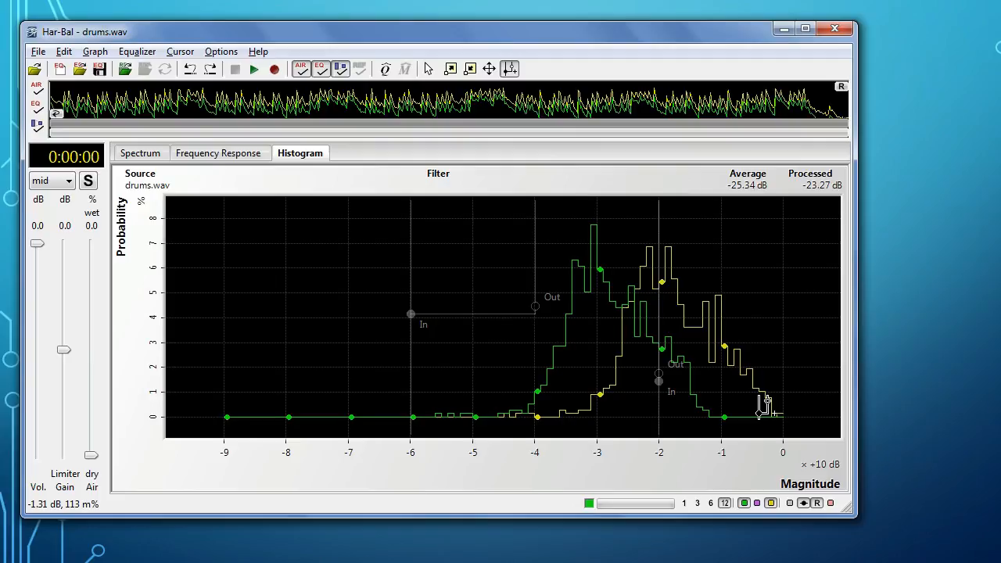
Step: Raise the limiter gain step by step to 8.0 dB and settle it at 7.0 dB
key(Up)
key(Up)
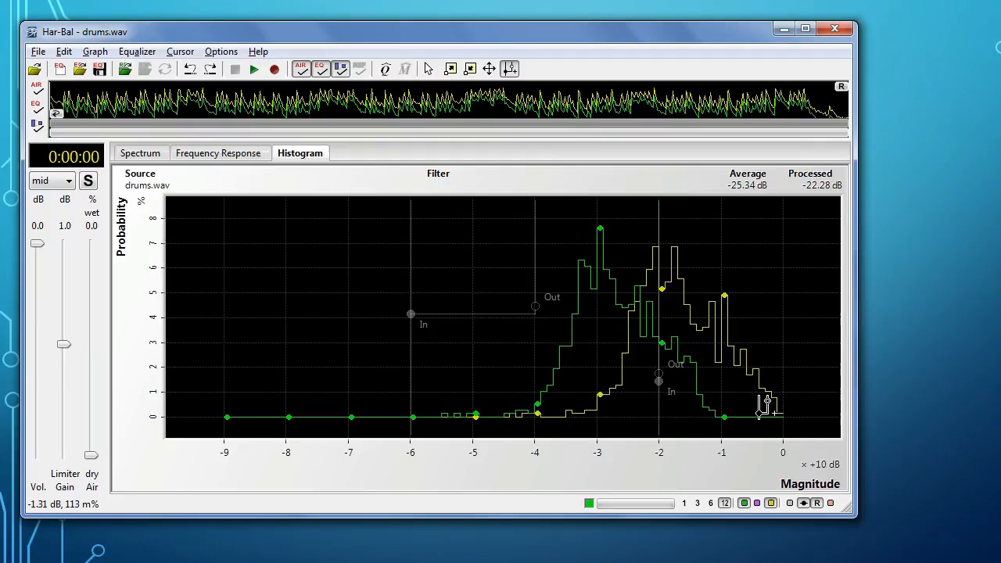
key(Up)
key(Up)
key(Up)
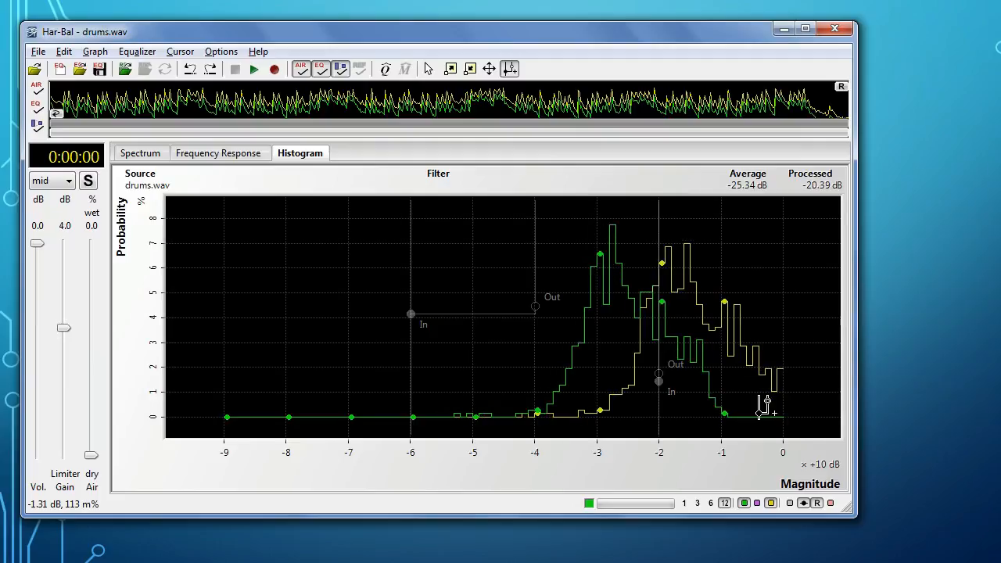
key(Up)
key(Up)
key(Up)
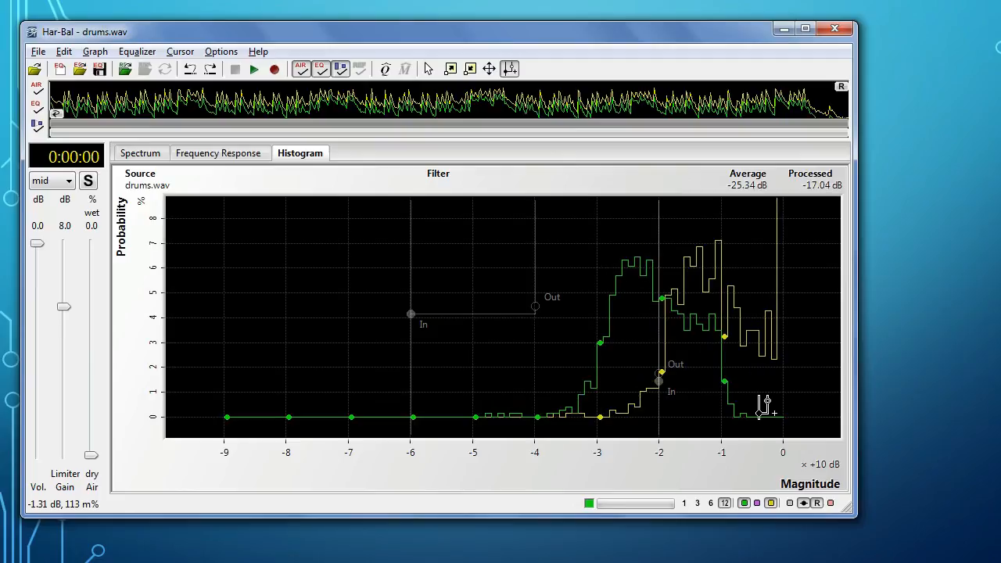
key(Down)
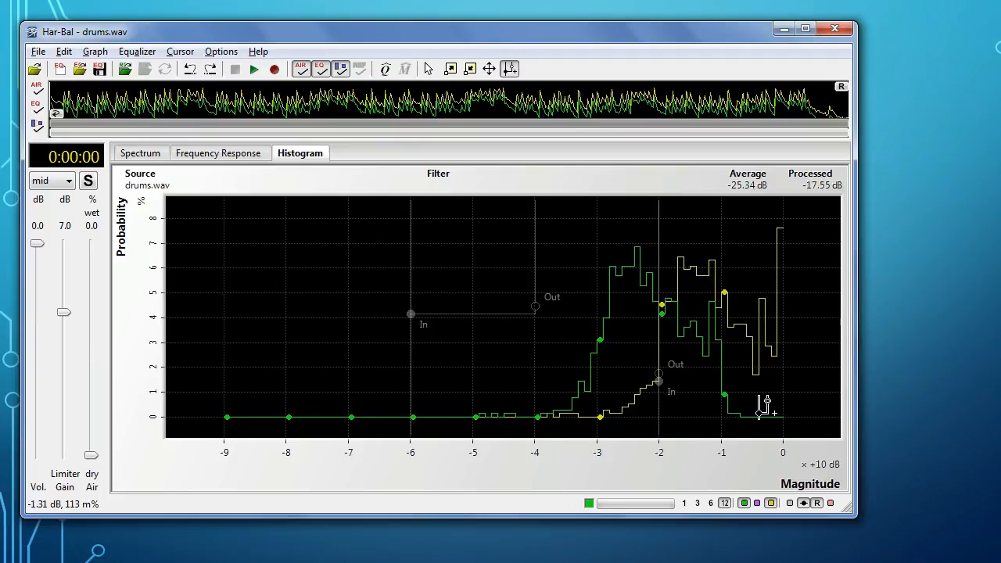
Step: Return to the spectrum view and overlay the original plots of the unprocessed audio
click(428, 70)
click(142, 155)
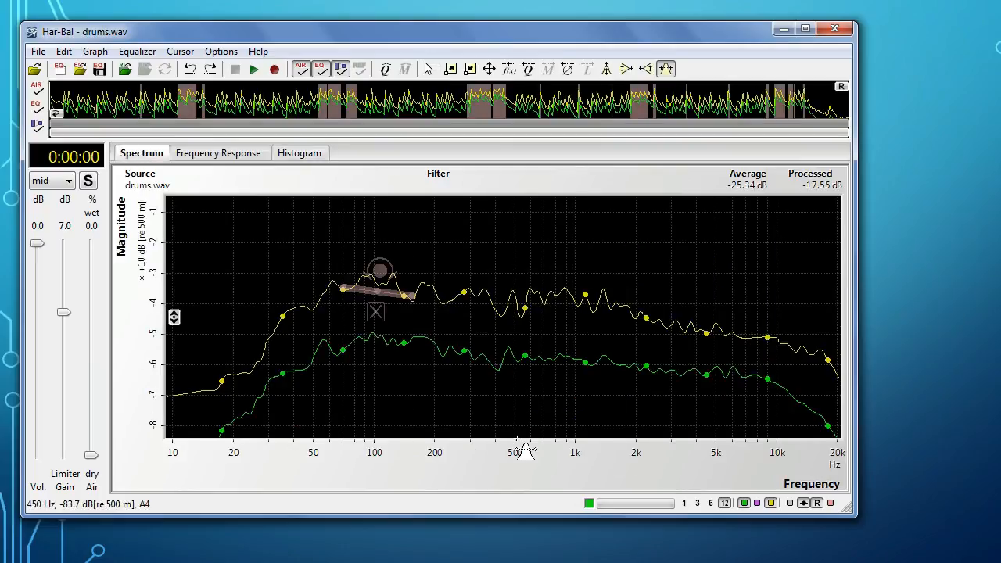
click(790, 504)
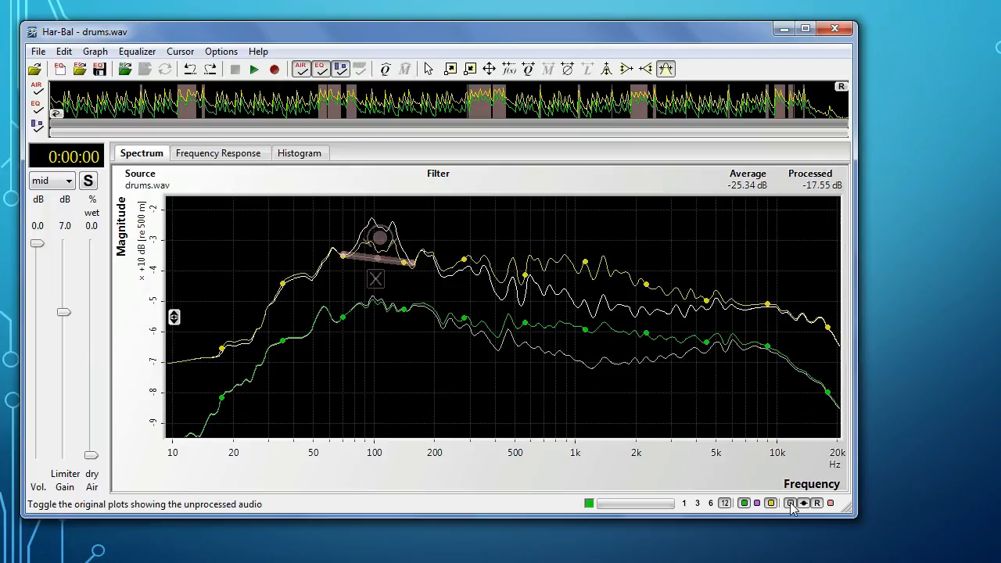
Step: Play drums.wav while switching the EQ off and on to compare the equalized and original sound, and stop playback
key(space)
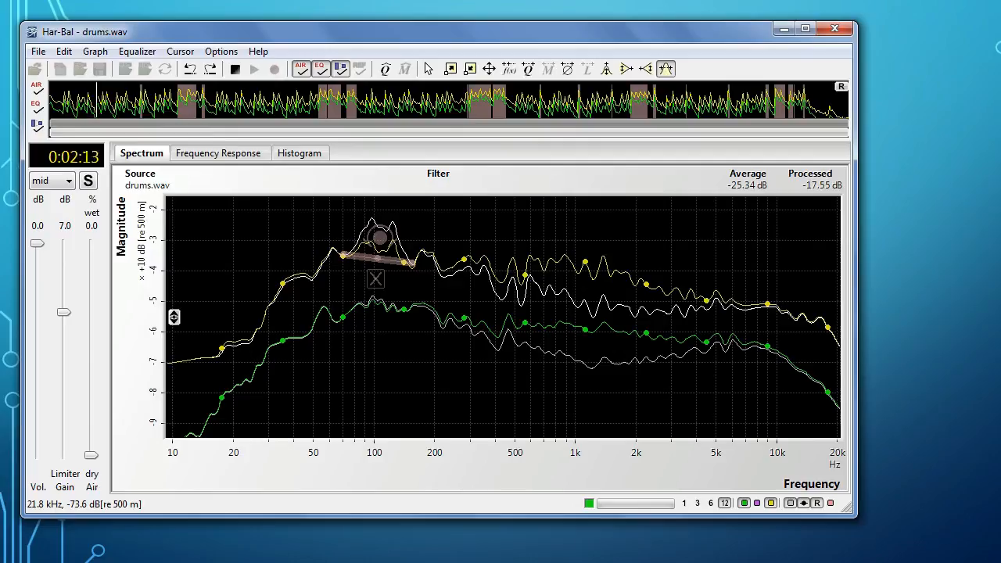
key(e)
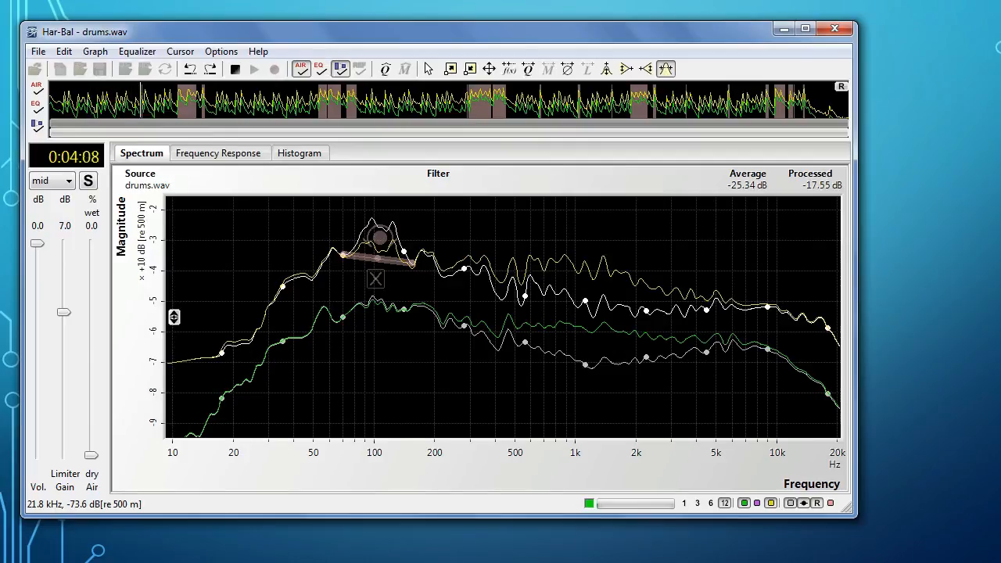
key(e)
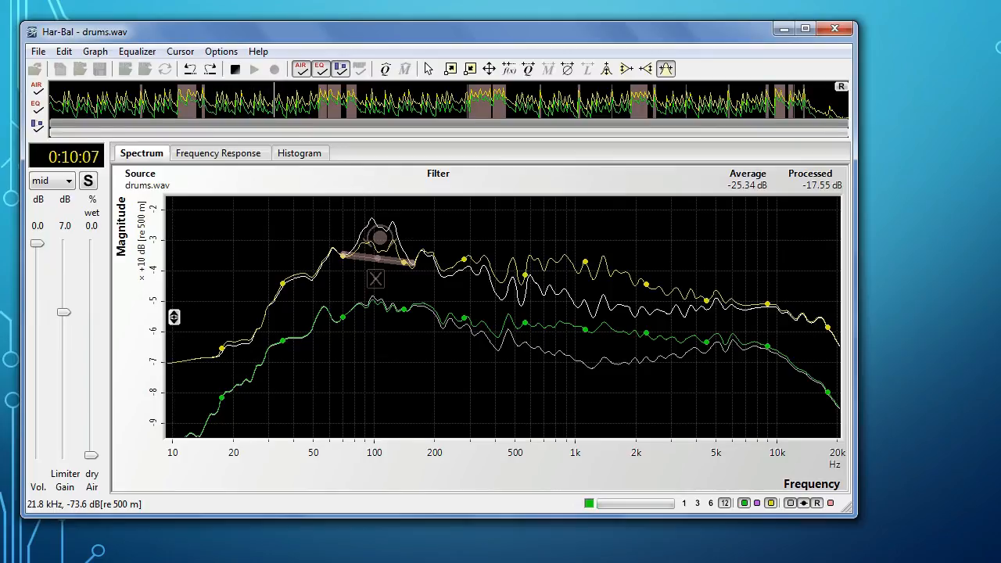
key(e)
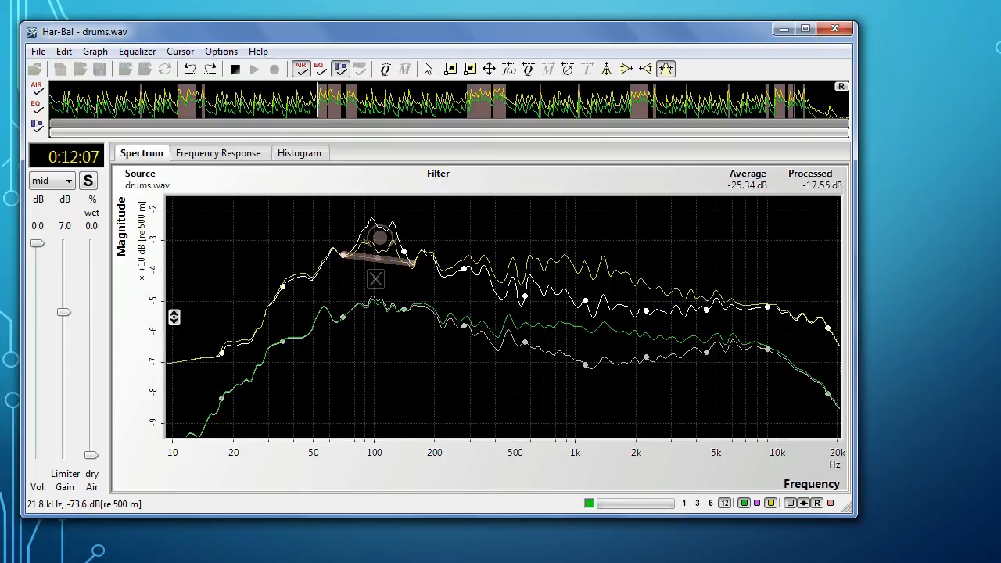
key(e)
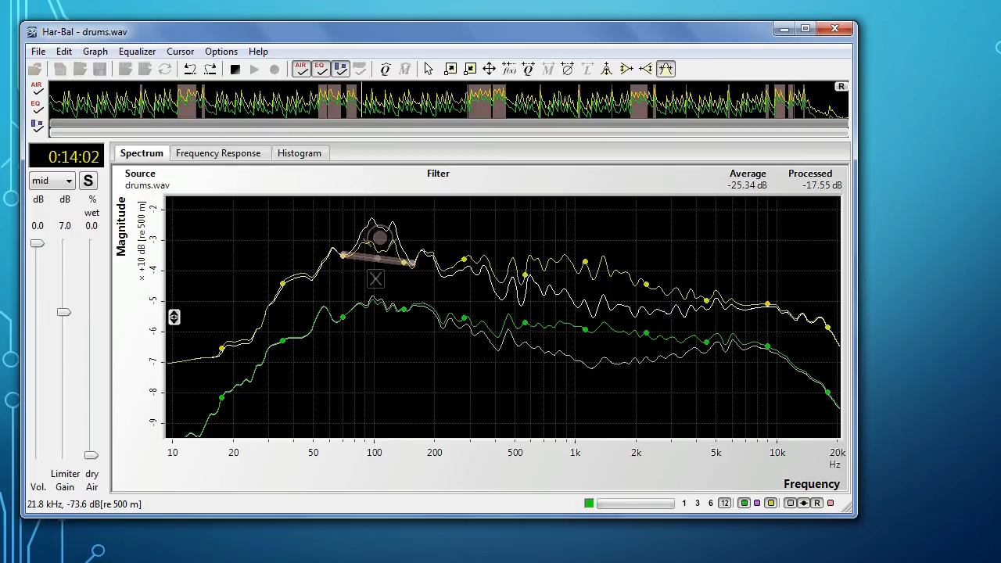
key(space)
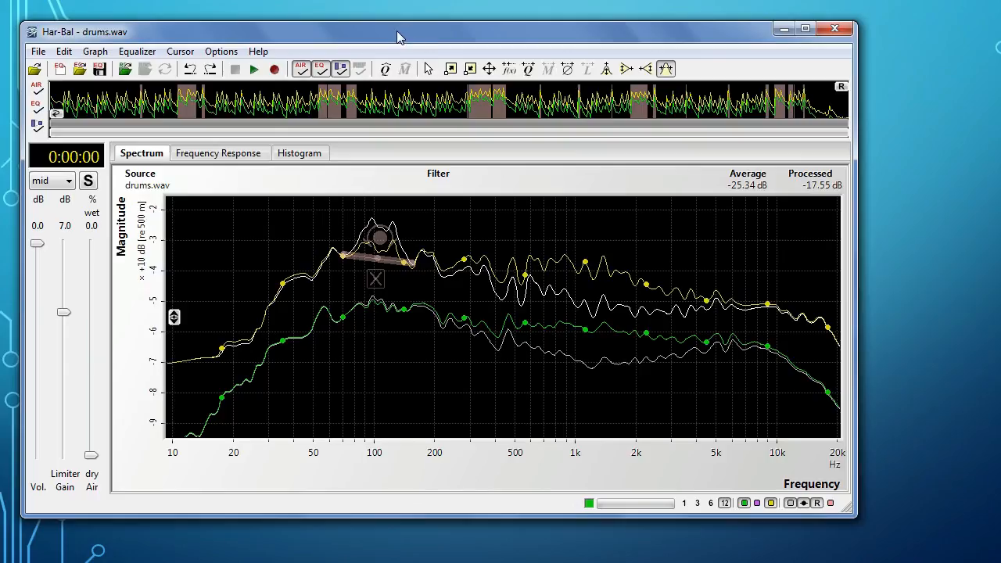
Step: Boost the spectrum with the peak-shaped EQ tool around 14 kHz and around 38 Hz
click(607, 69)
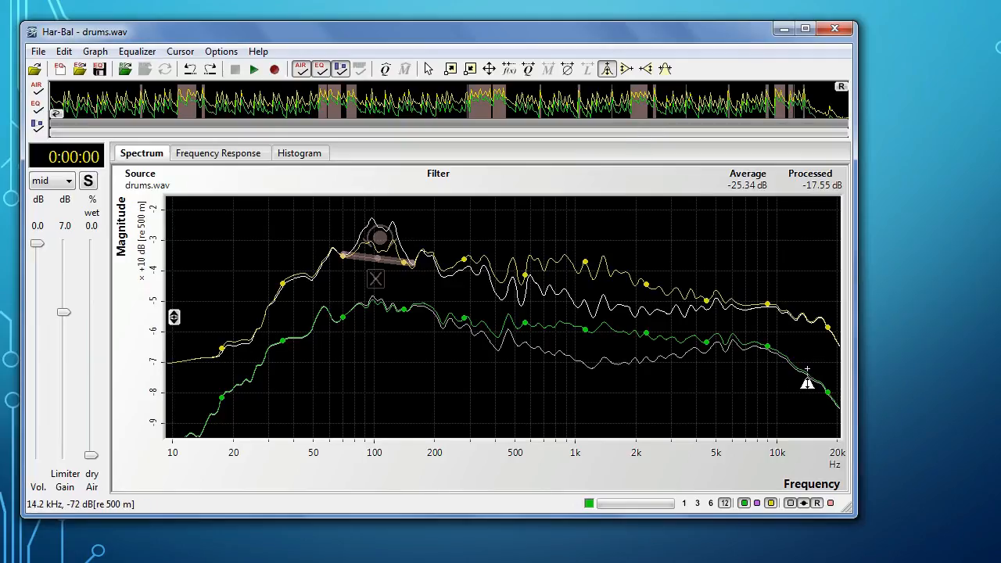
drag(806, 383, 797, 345)
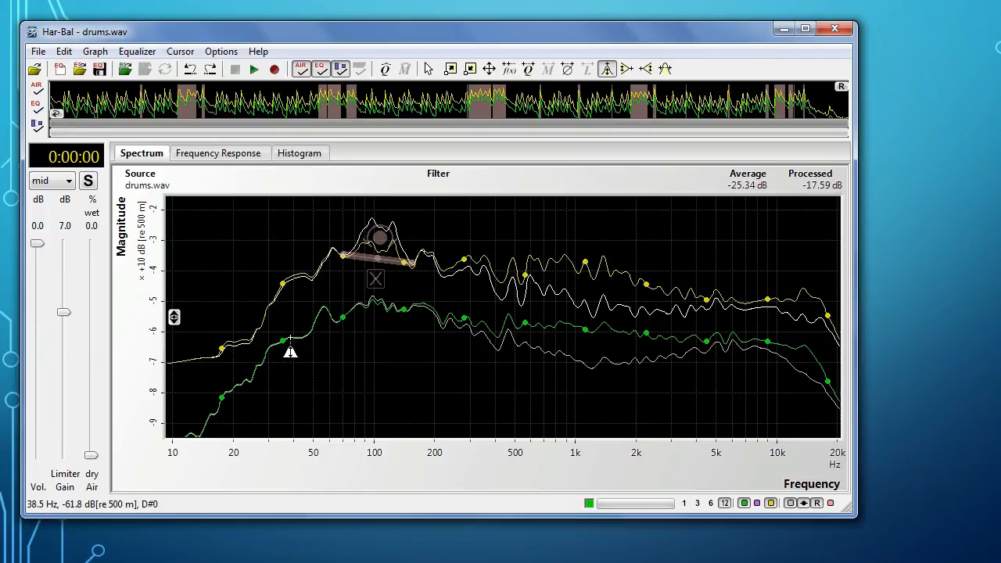
drag(290, 337, 275, 313)
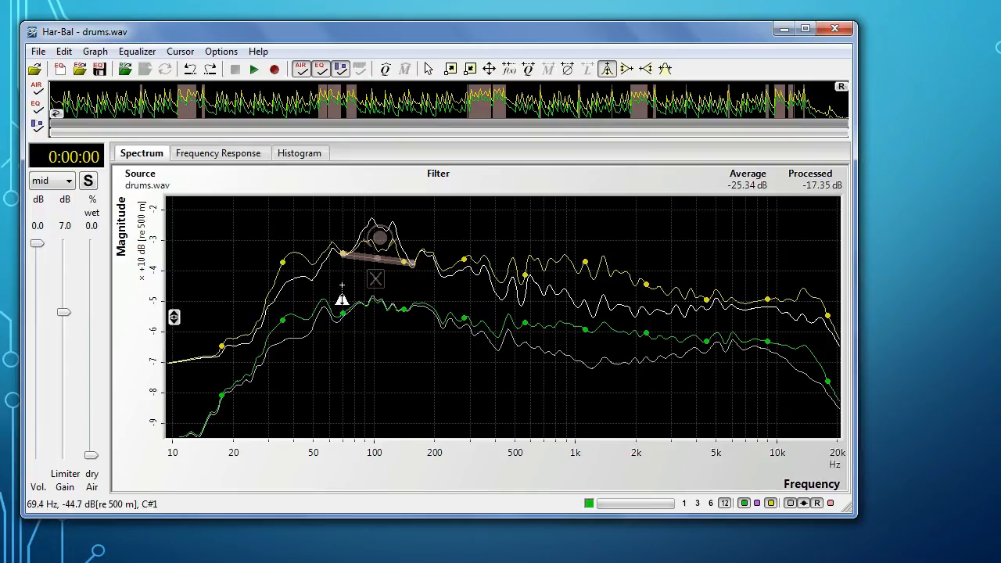
Step: Listen to the boosted highs and lows against the original by repeatedly bypassing the EQ during playback, and stop
key(space)
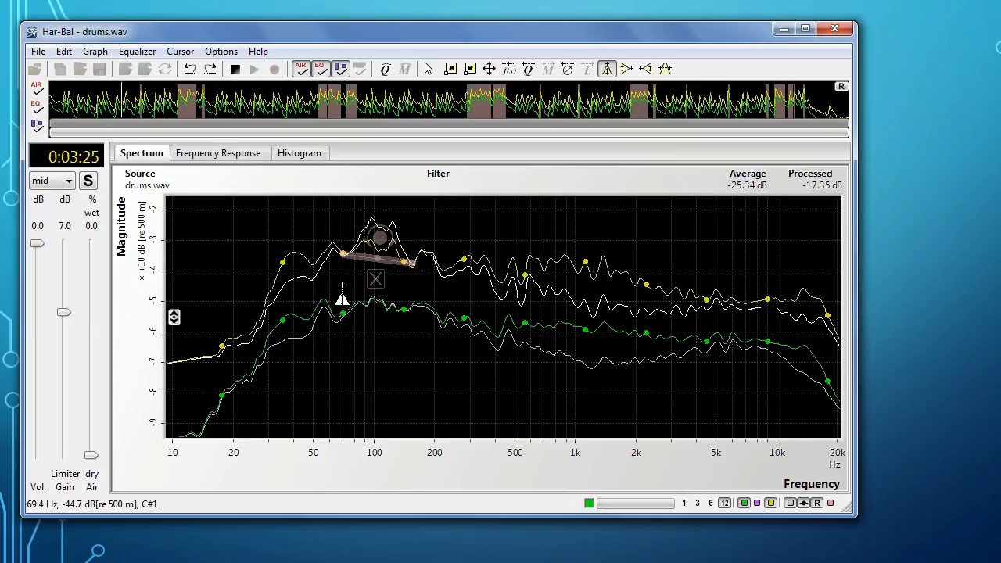
key(e)
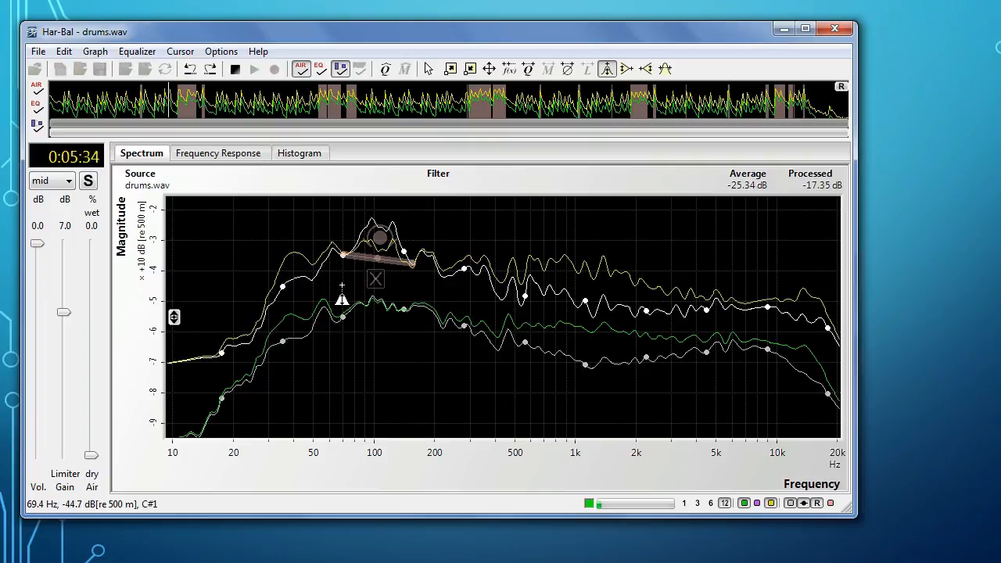
key(e)
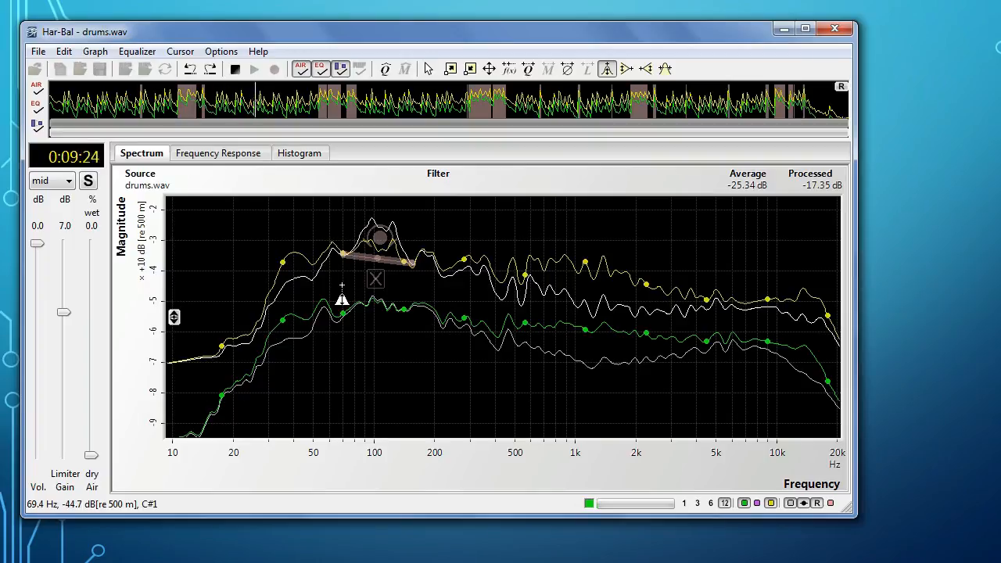
key(e)
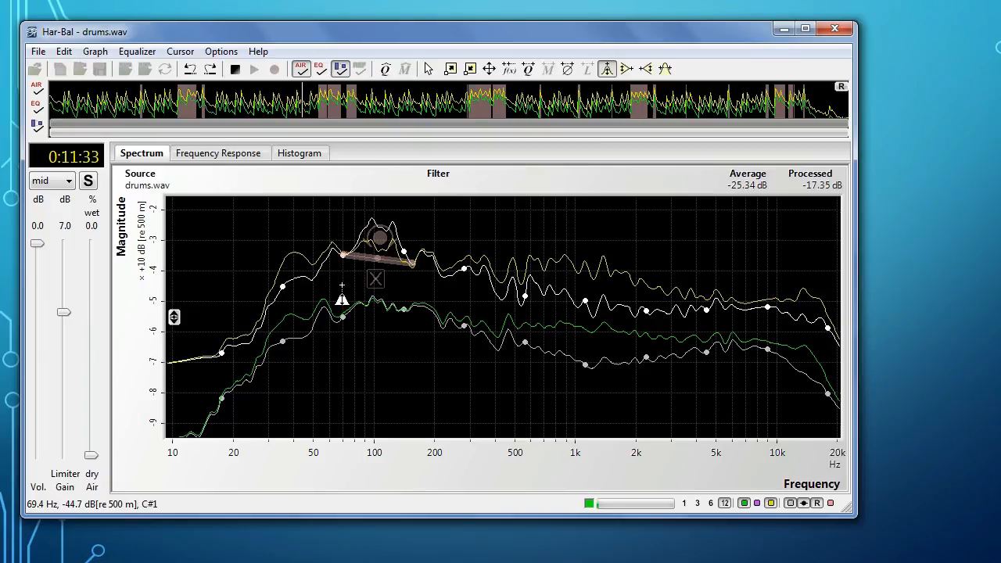
key(e)
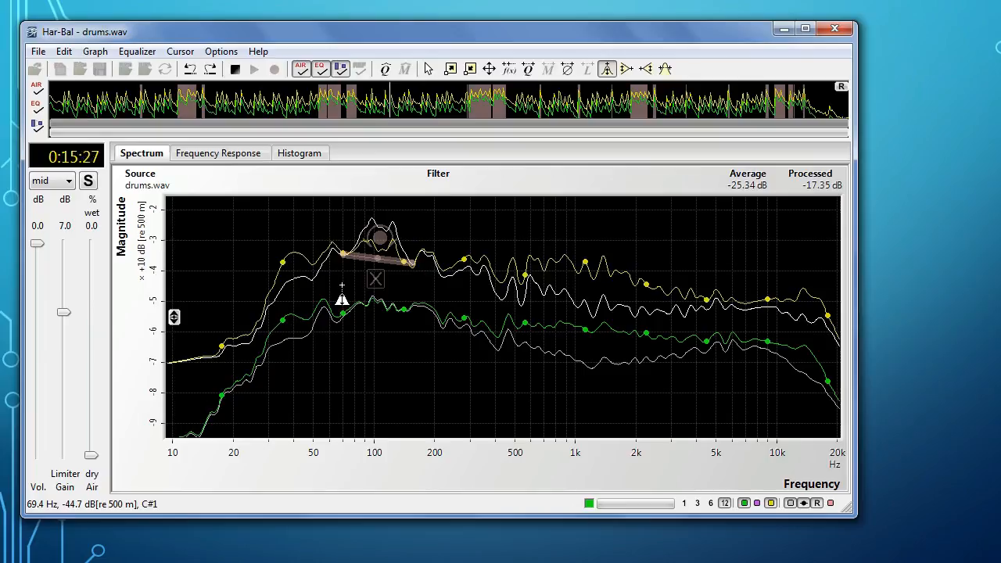
key(e)
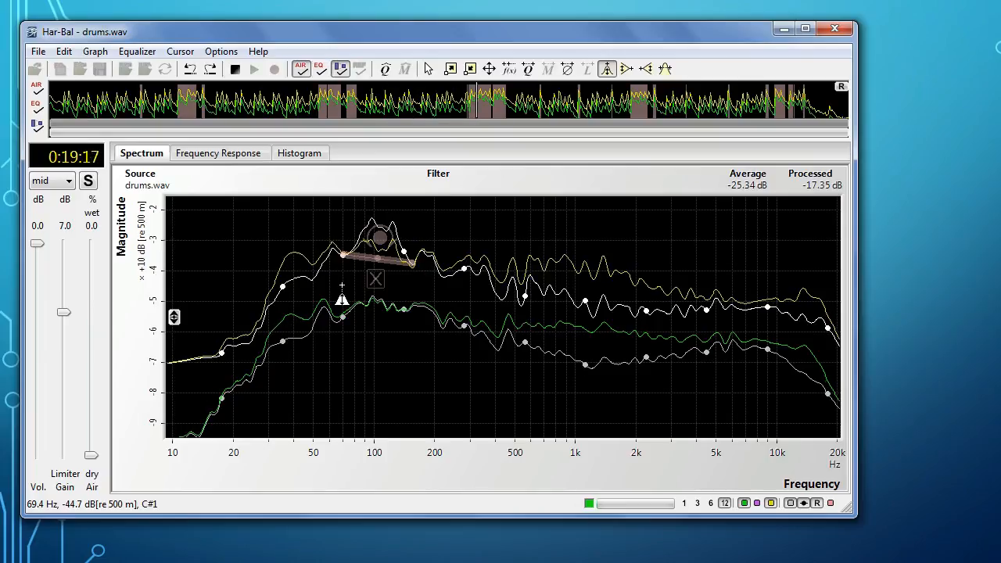
key(e)
key(space)
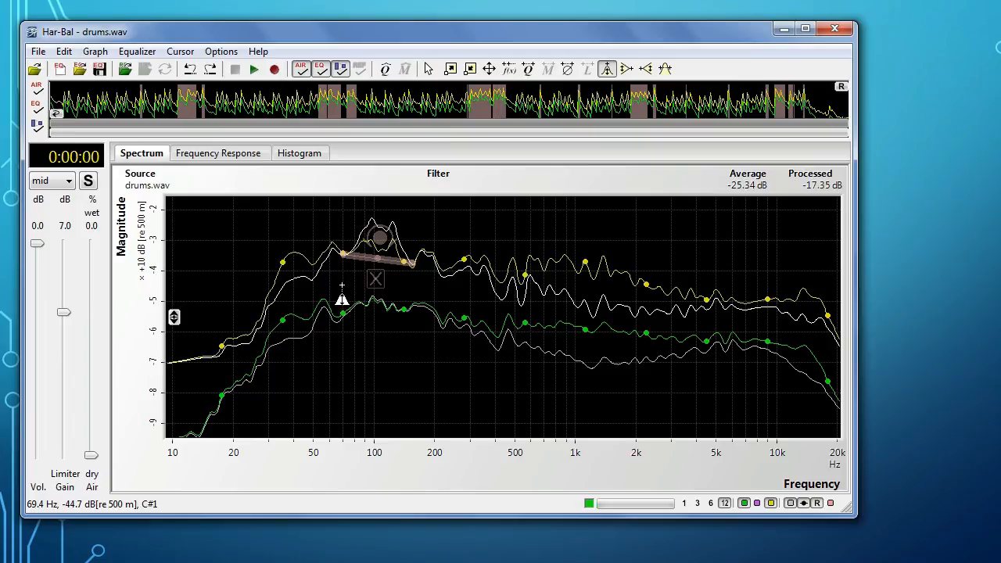
Step: Check the spectrum at 1/3 octave resolution, return to 1/12 octave, and slightly boost the area around 350 Hz
key(Fn)
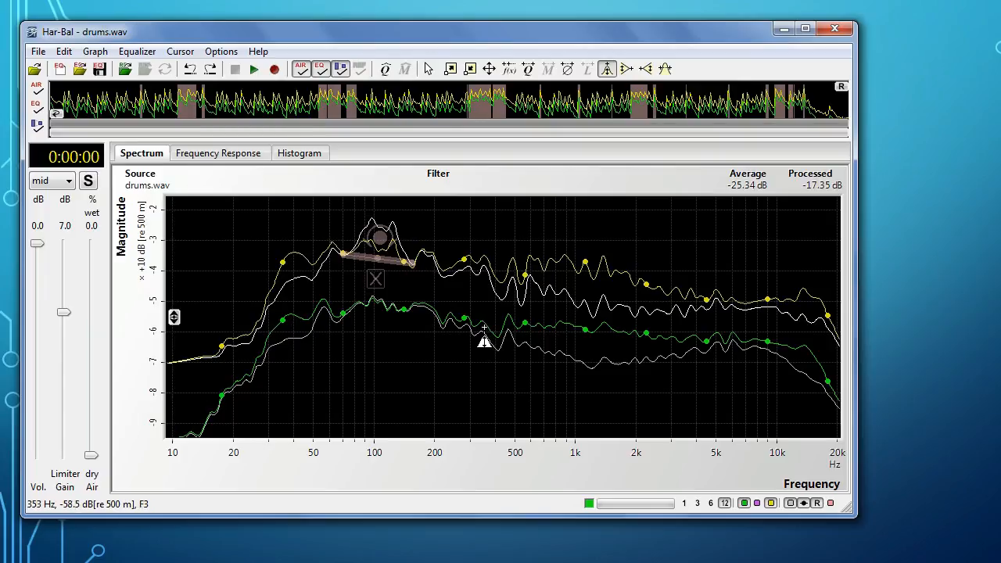
click(698, 503)
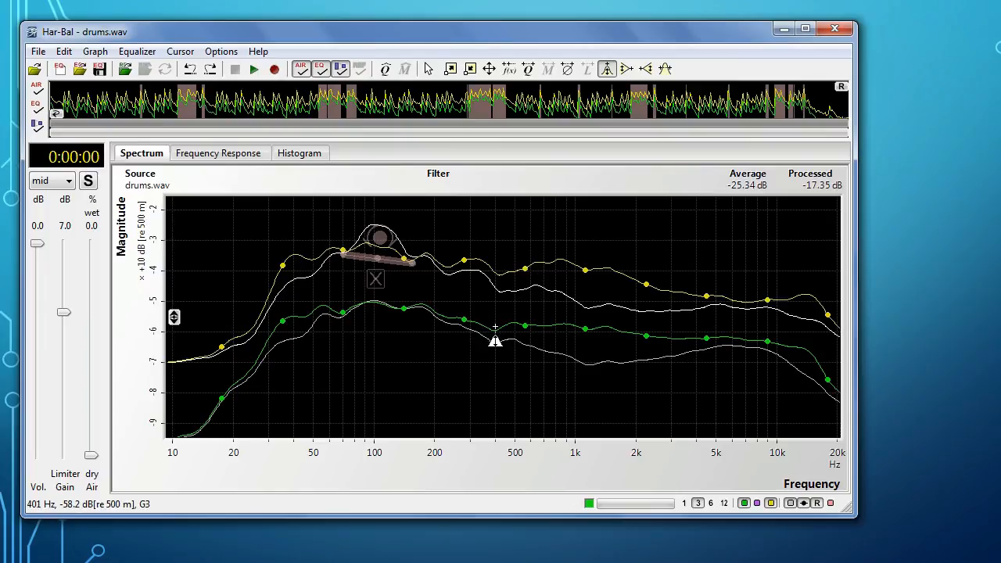
click(724, 503)
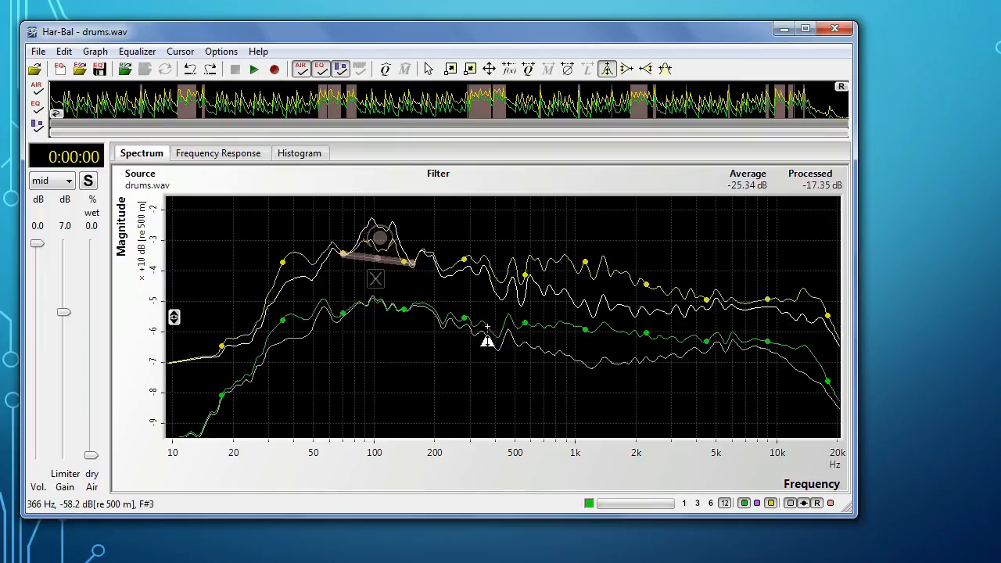
drag(482, 326, 479, 315)
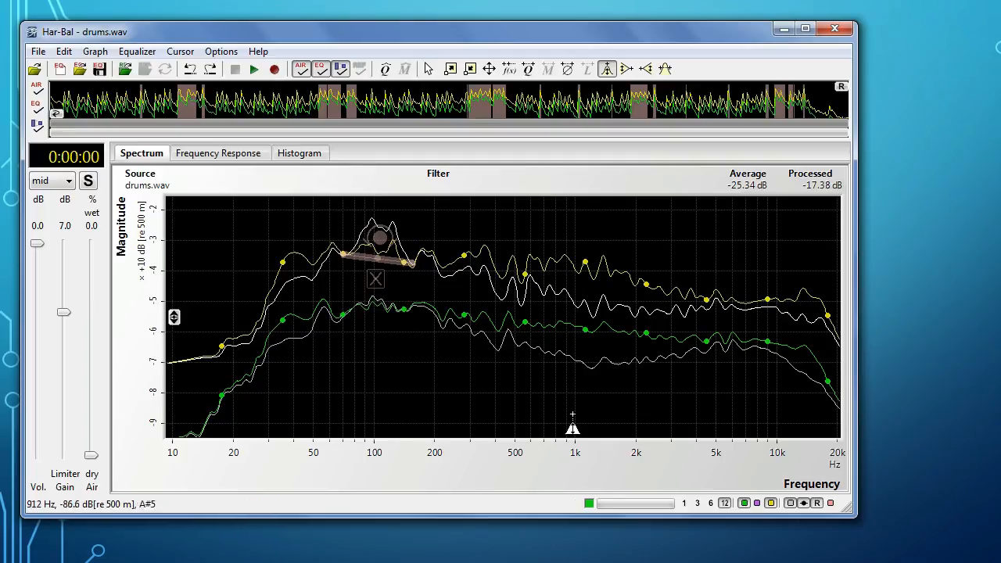
Step: Slightly cut the spectrum around 180 Hz and 50 Hz at 1/12 octave resolution, checking the 1/3 octave plots before each cut
click(698, 504)
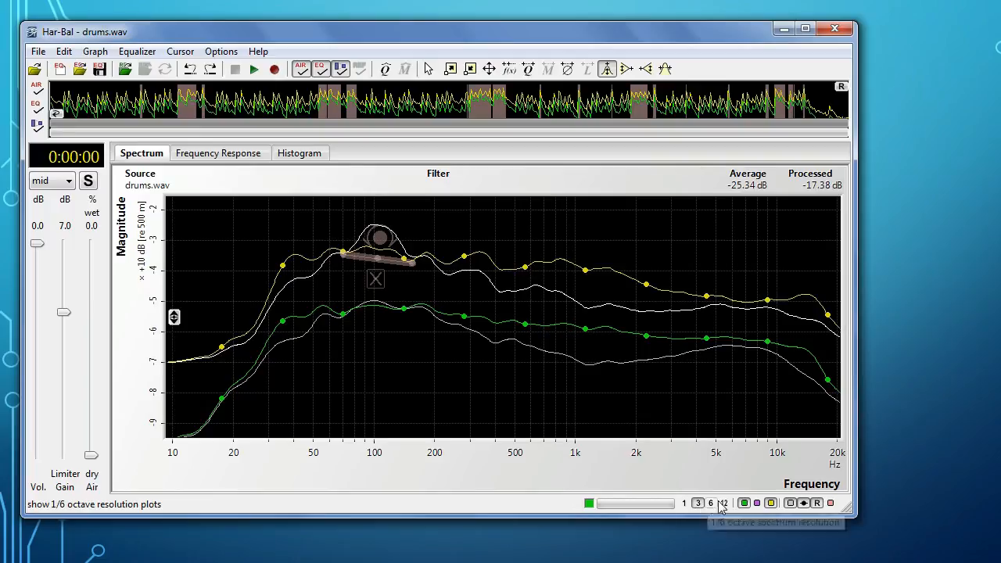
click(724, 503)
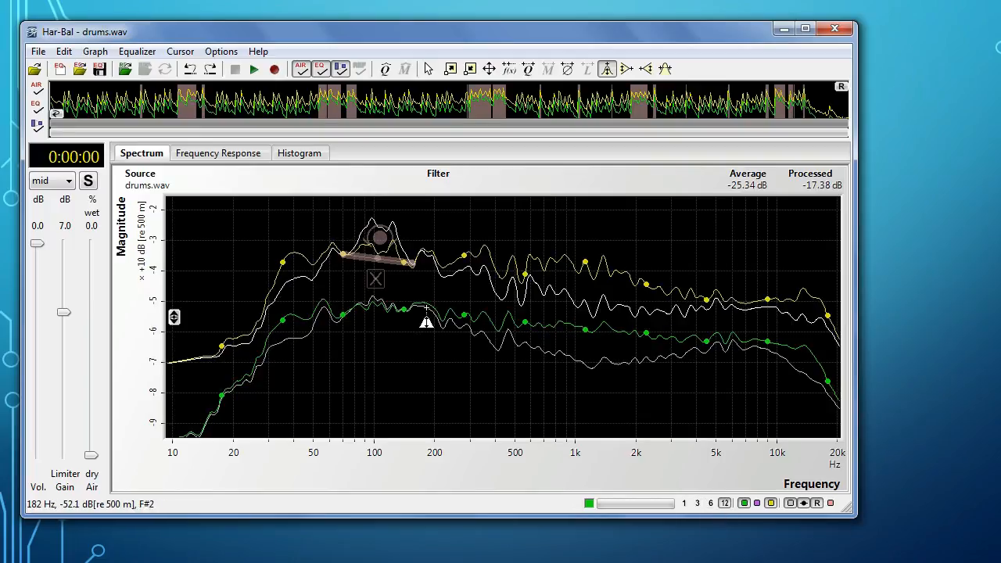
drag(414, 303, 431, 309)
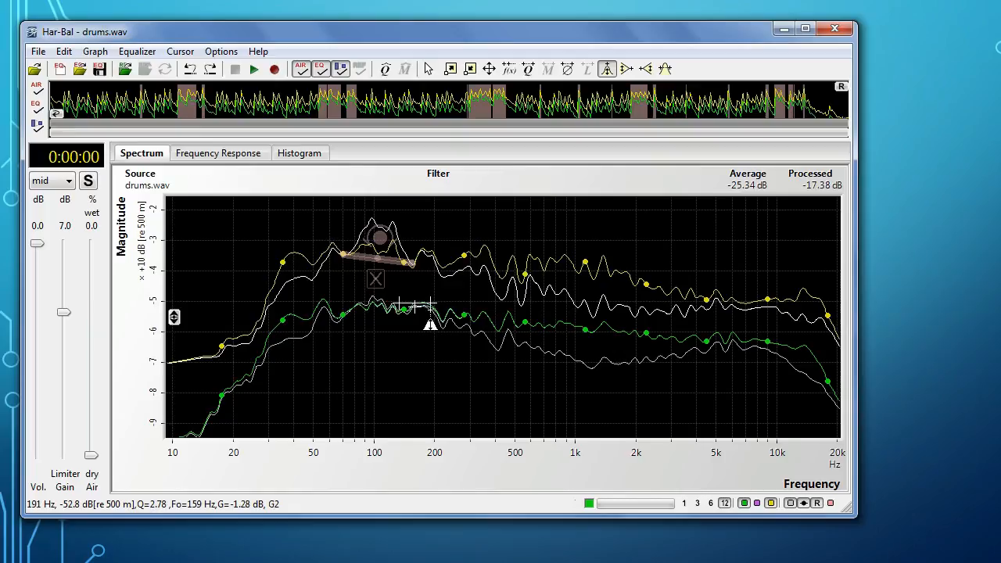
click(698, 503)
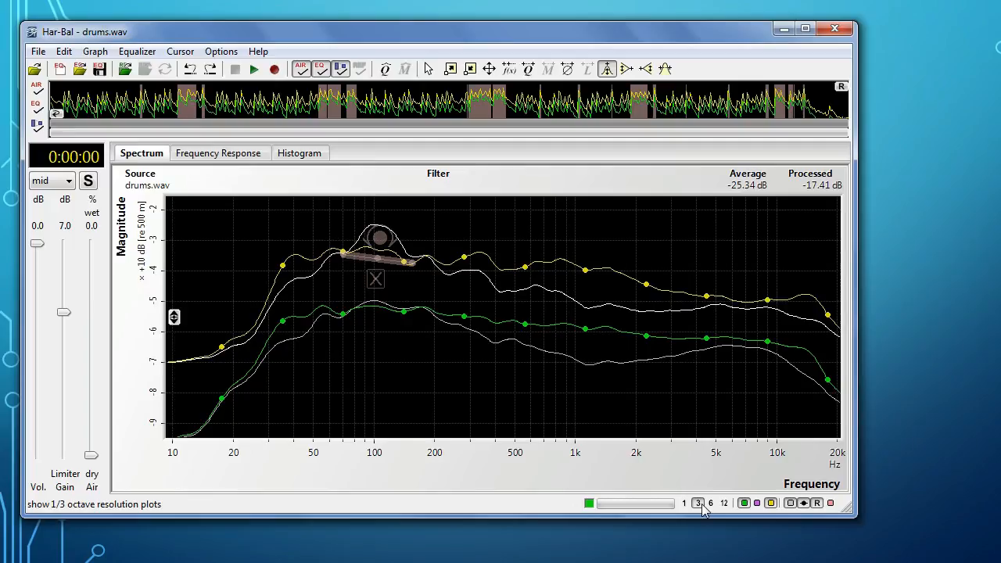
click(724, 502)
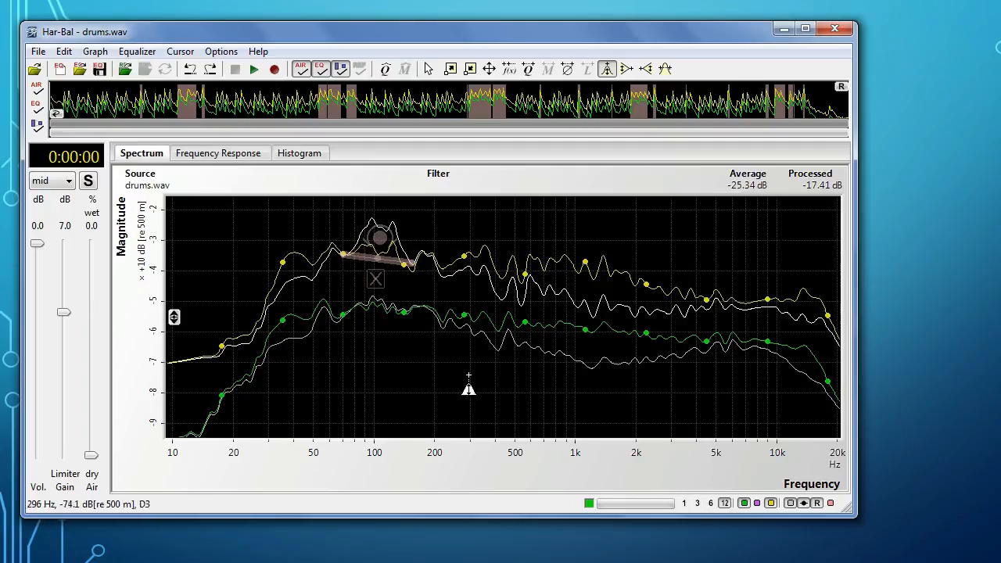
drag(313, 310, 314, 315)
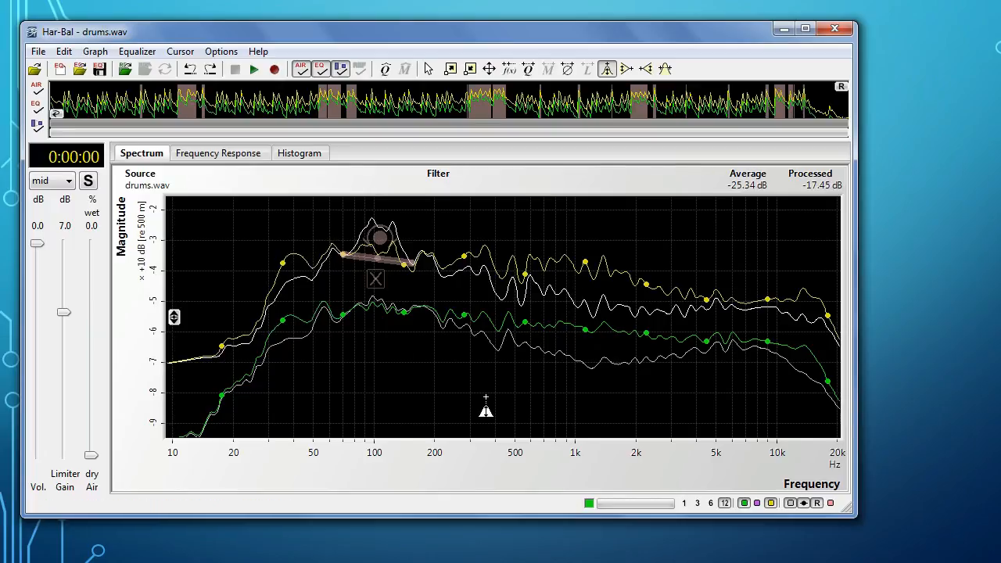
Step: Show the 1/3 octave plots and listen to the EQ against the original by bypassing it during playback, and stop
click(698, 503)
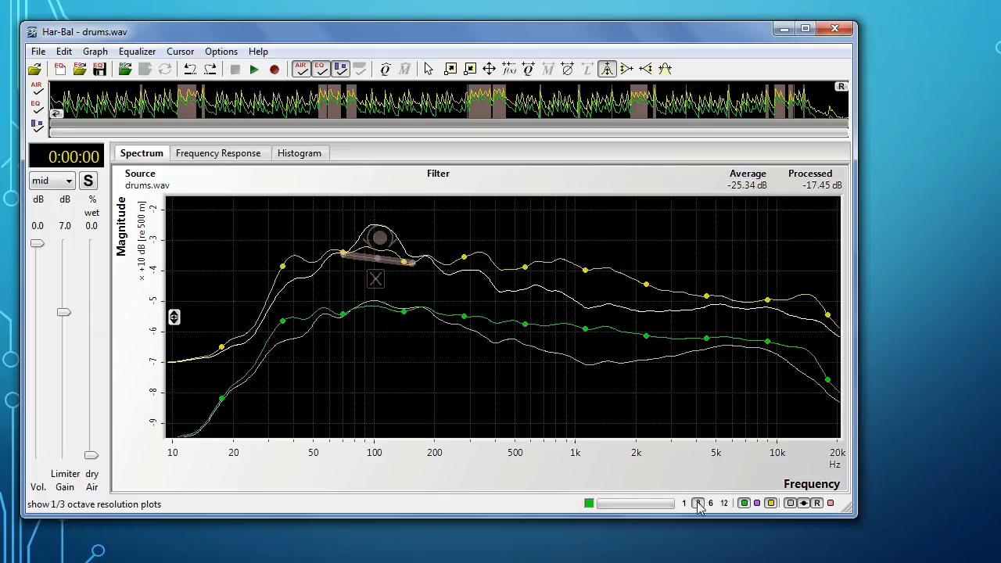
key(space)
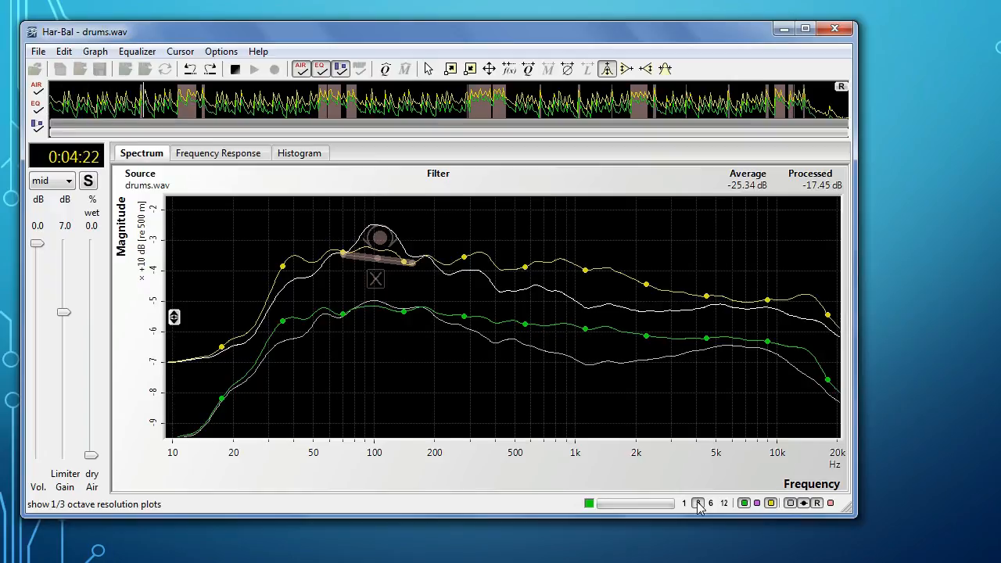
key(e)
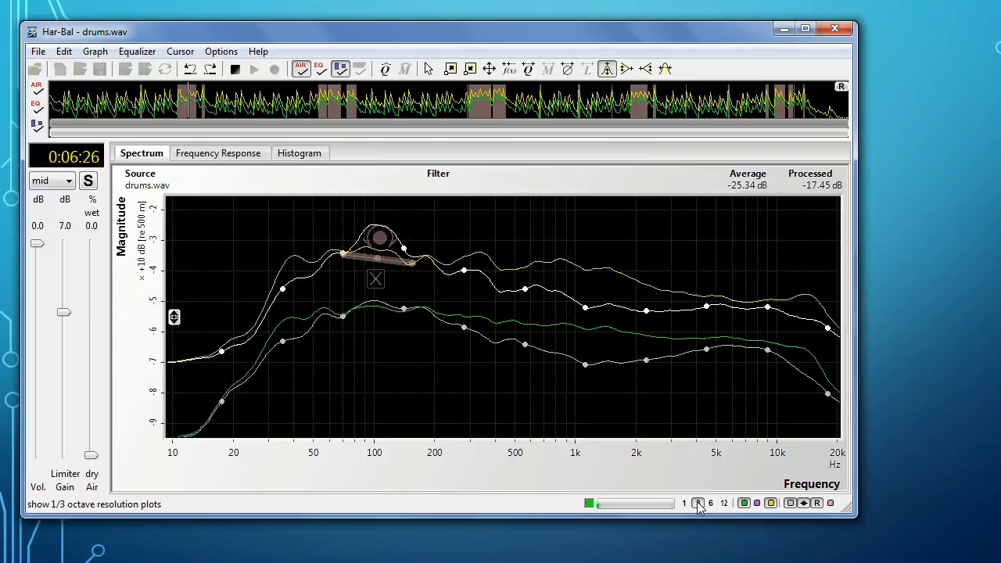
key(e)
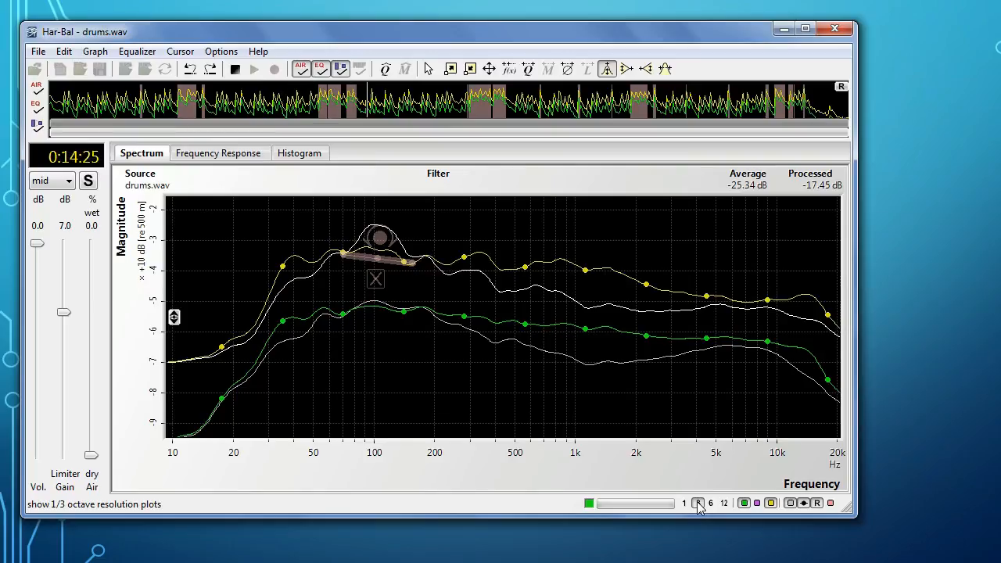
key(space)
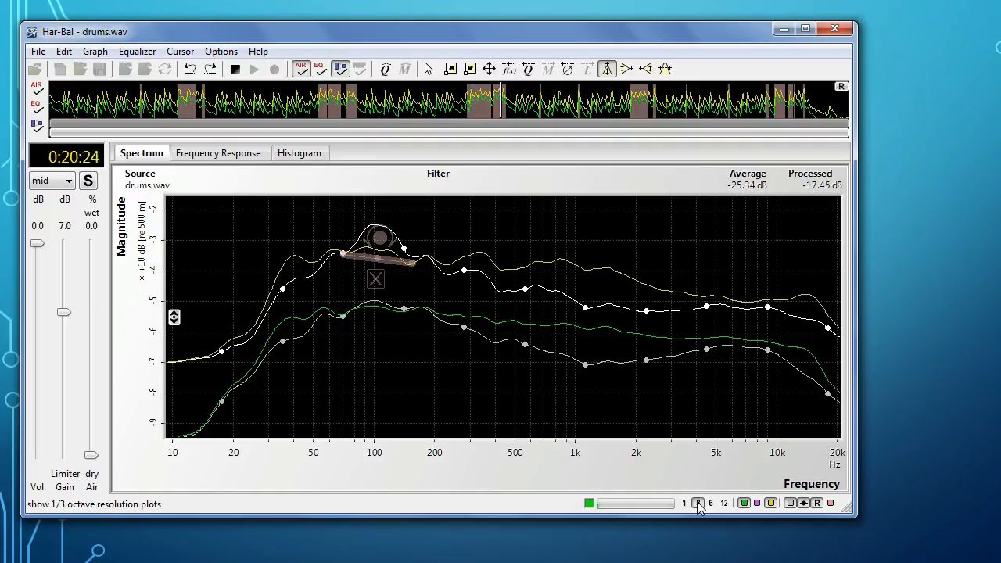
key(space)
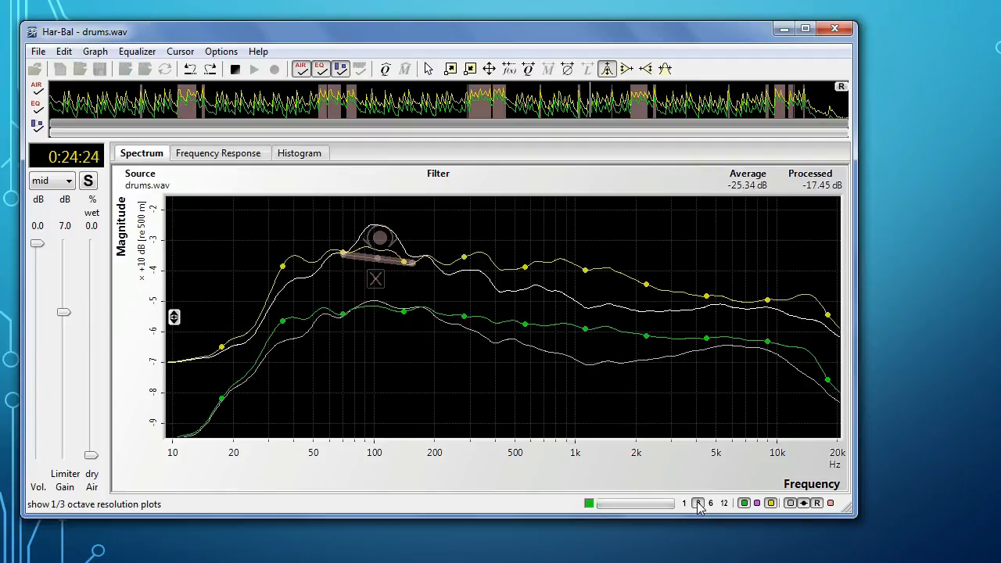
key(space)
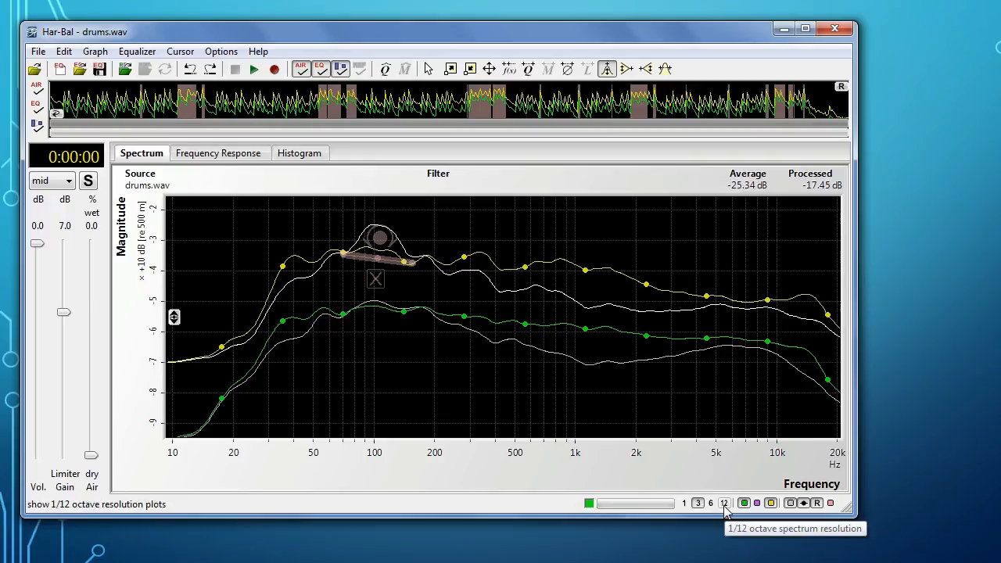
Step: Add a peak taming node from about 540 Hz to 1.24 kHz at 1/12 octave resolution and cut the spectrum inside its range
click(724, 503)
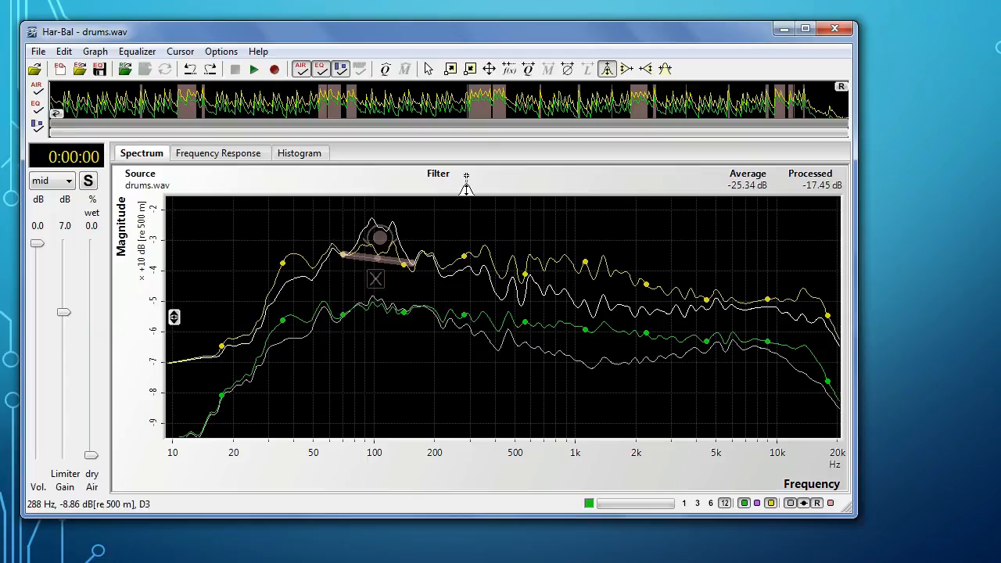
click(664, 70)
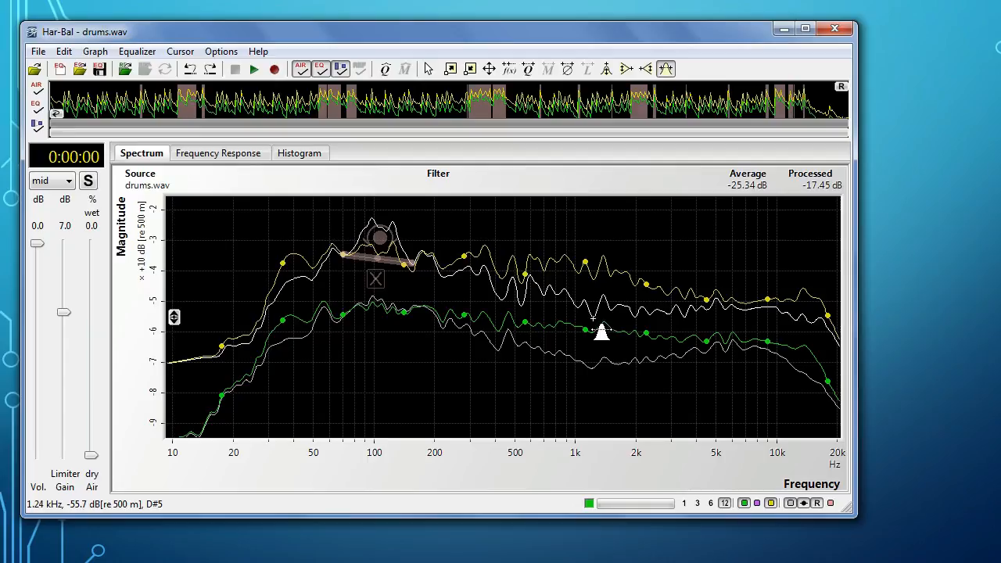
drag(594, 319, 522, 306)
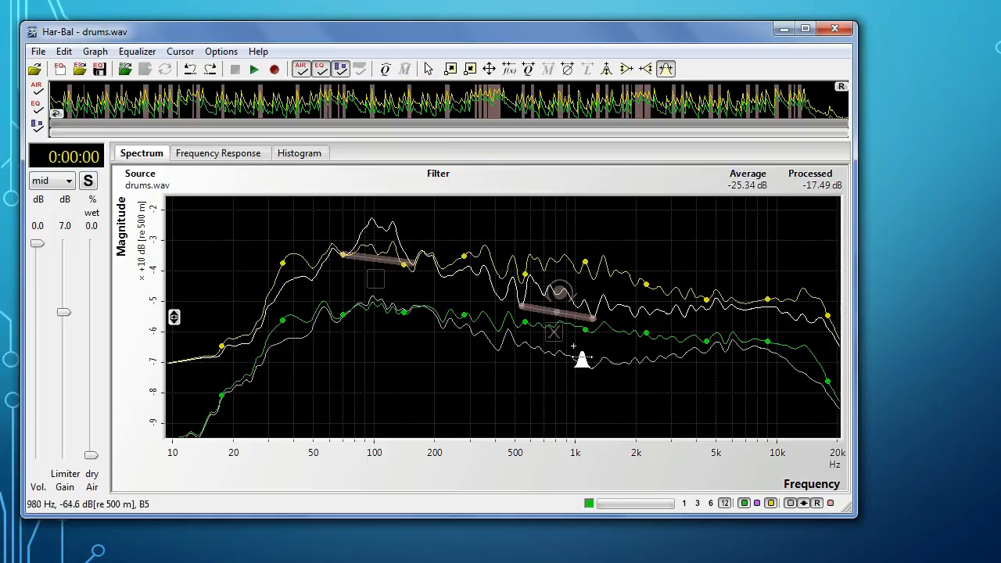
double_click(560, 295)
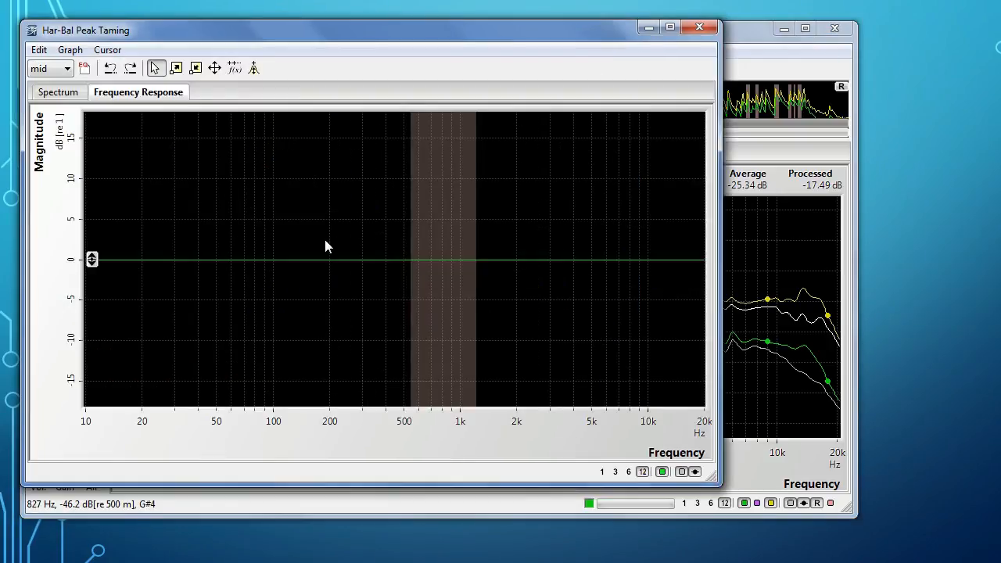
click(58, 98)
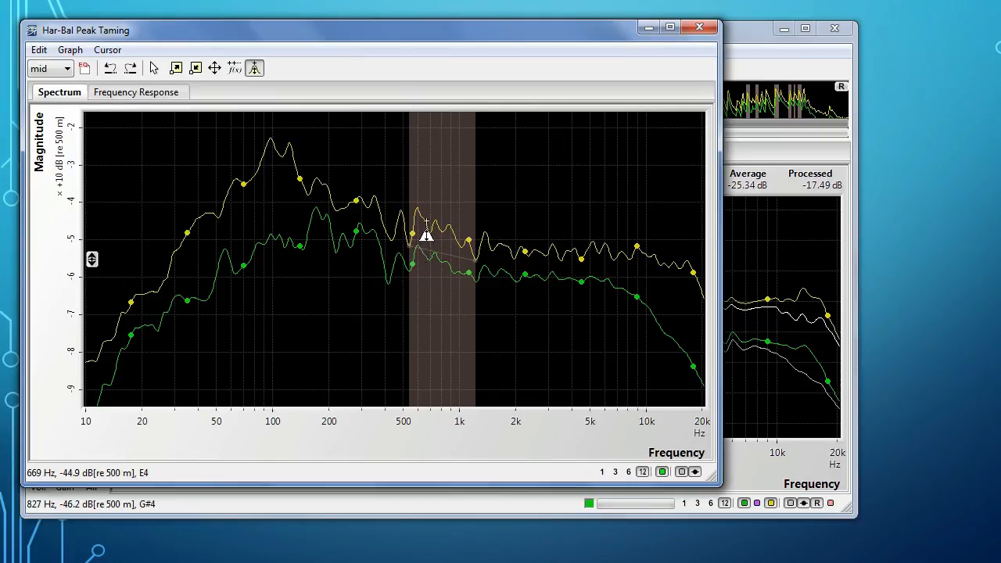
drag(427, 226, 463, 258)
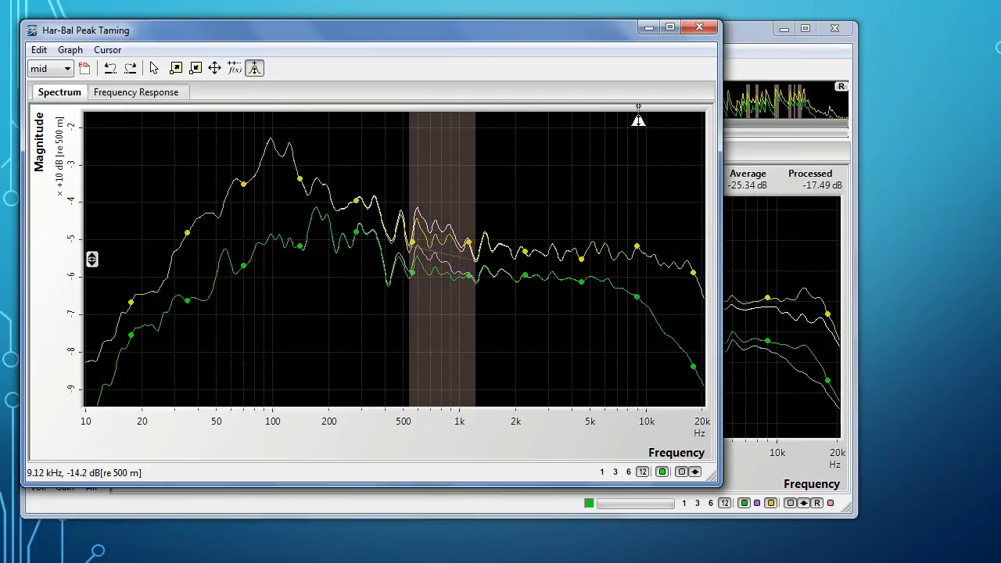
click(746, 32)
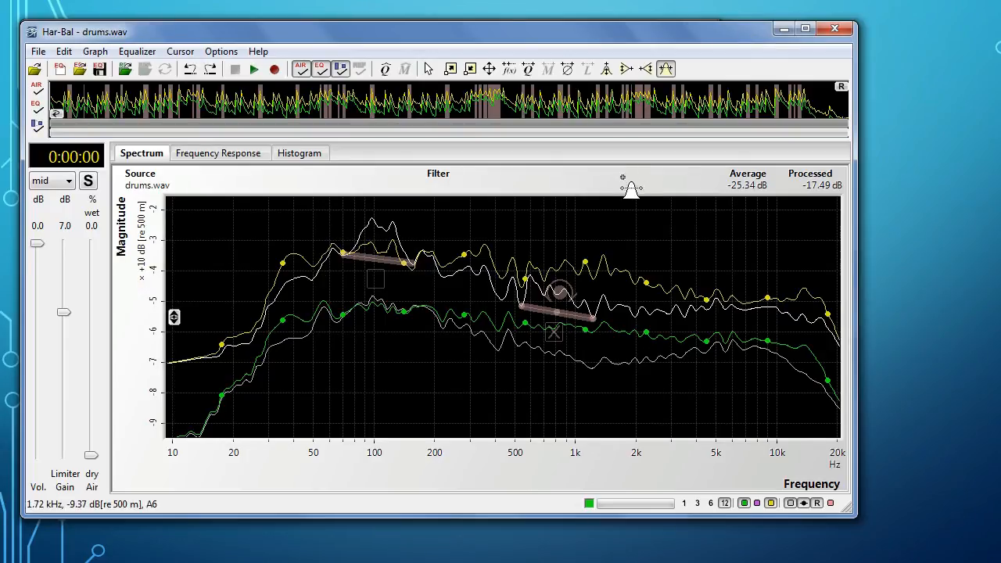
Step: Add an adjoining peak taming node from about 1.2 to 2 kHz and cut the spectrum within its range
drag(635, 319, 592, 319)
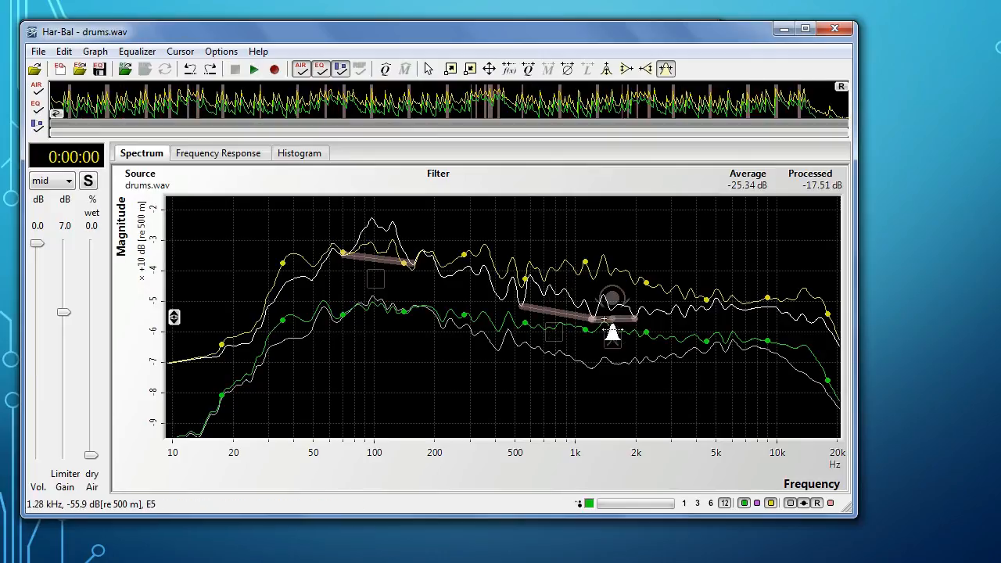
click(613, 303)
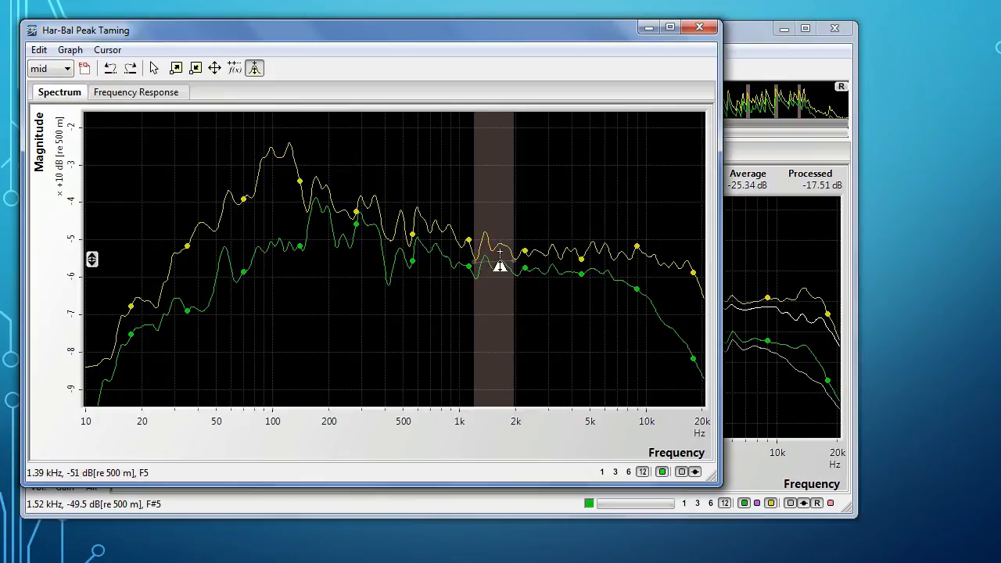
mouse_move(488, 256)
mouse_down()
mouse_move(501, 269)
mouse_move(495, 260)
mouse_up()
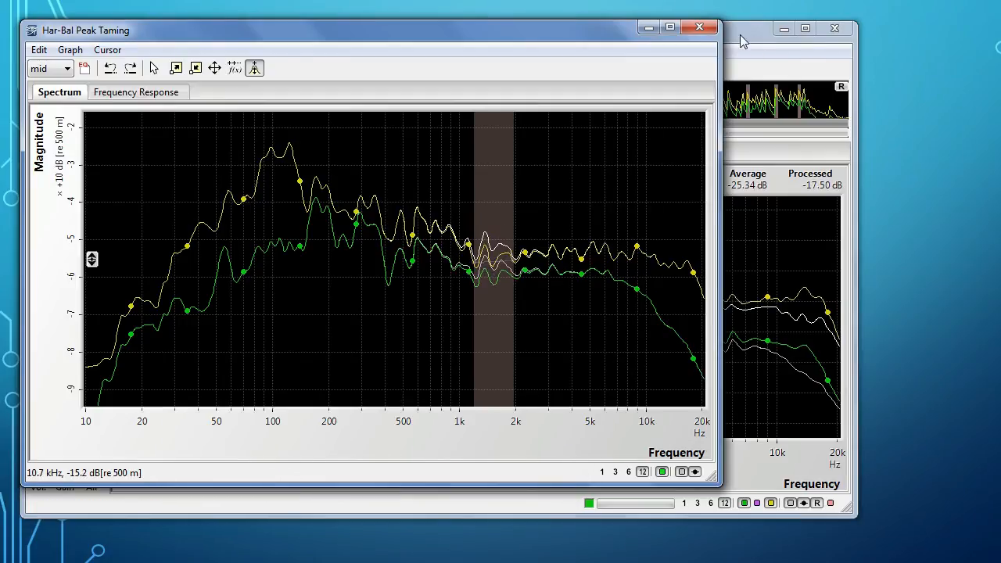
click(739, 34)
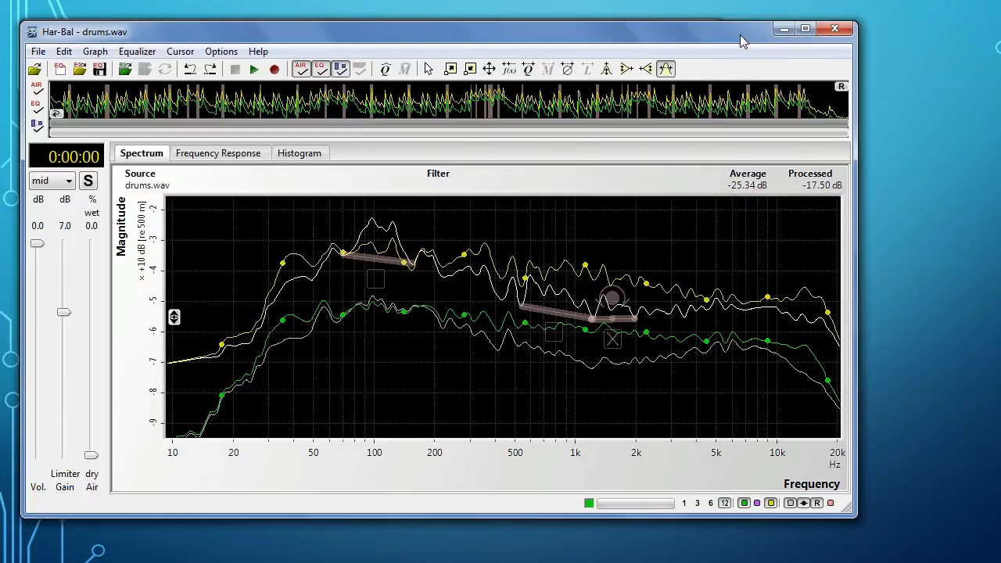
Step: Check the 1/3 octave plots, return to 1/12 octave, and compare the sound with and without EQ during playback
click(697, 503)
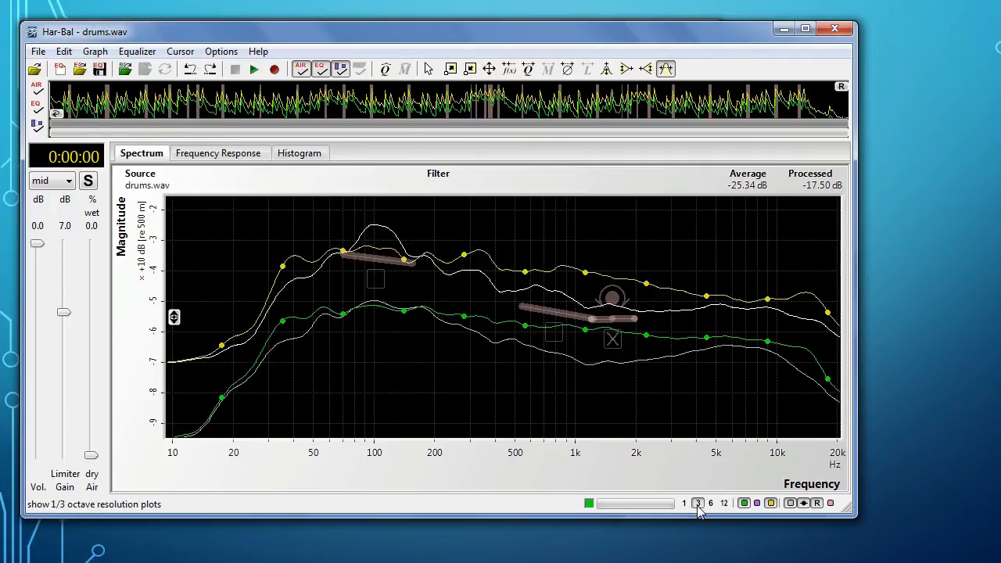
click(725, 503)
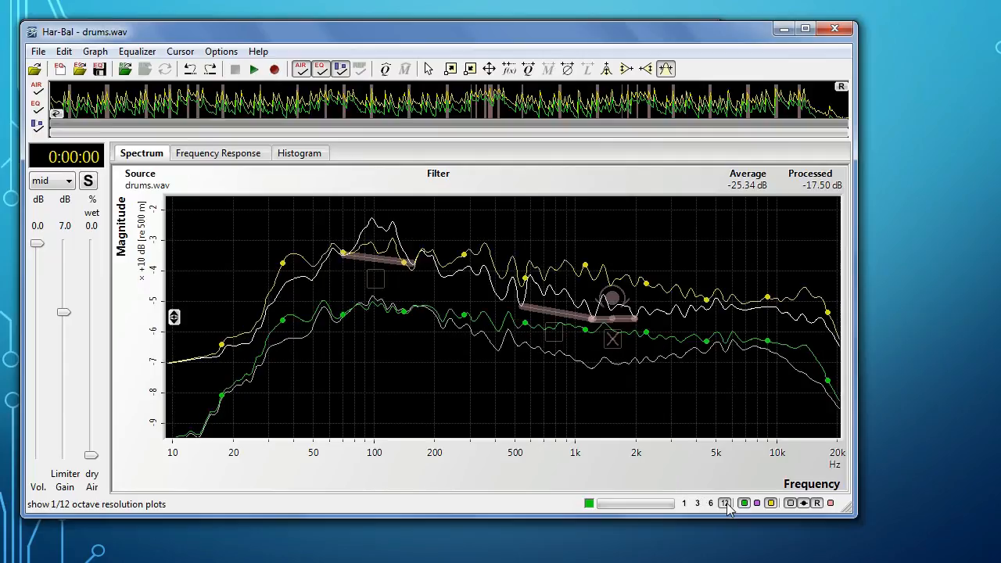
key(space)
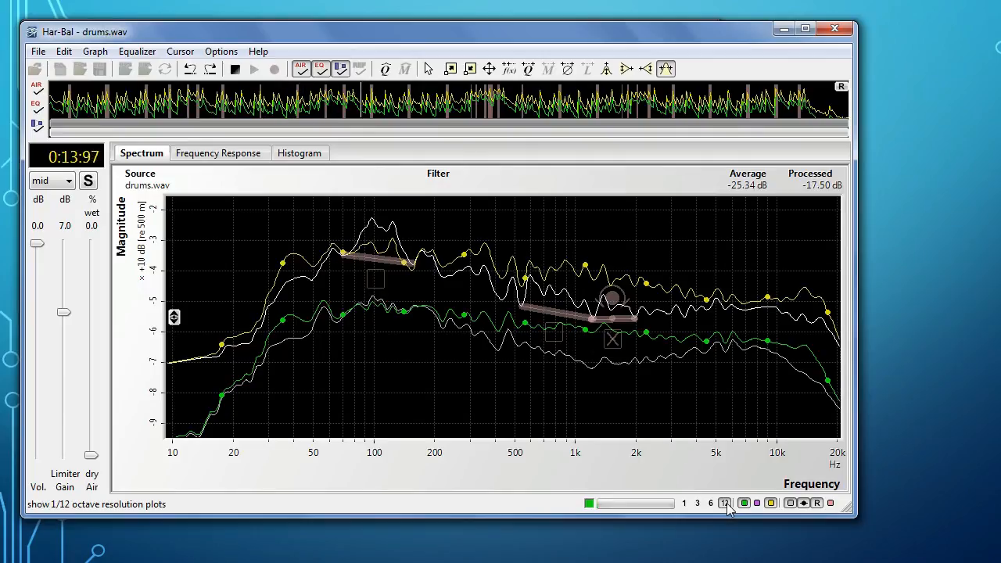
key(e)
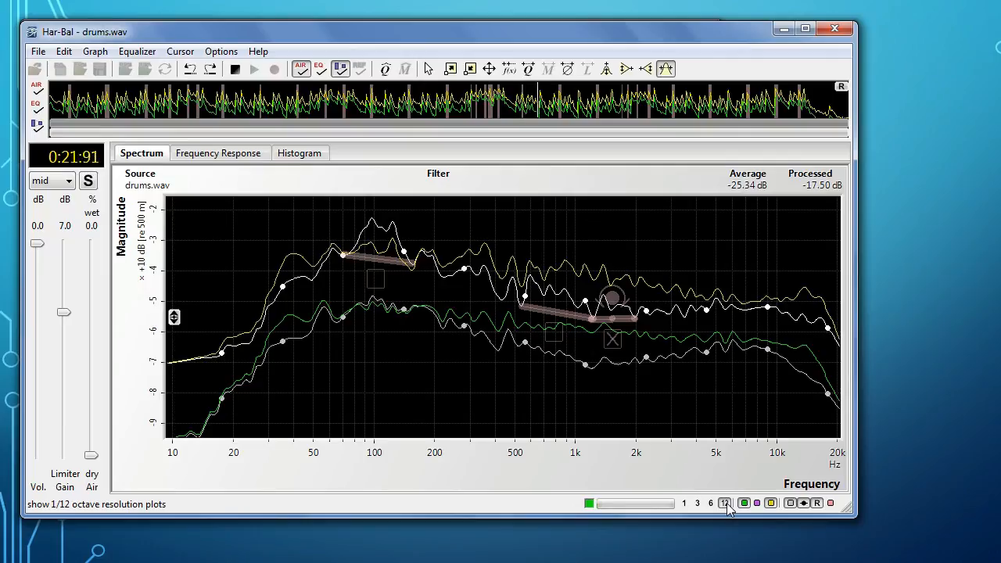
key(e)
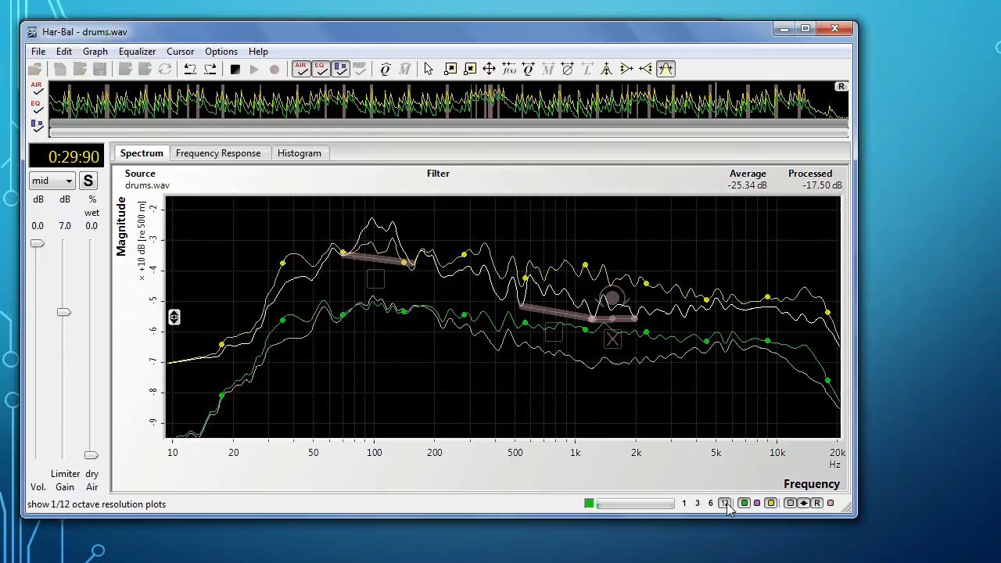
key(space)
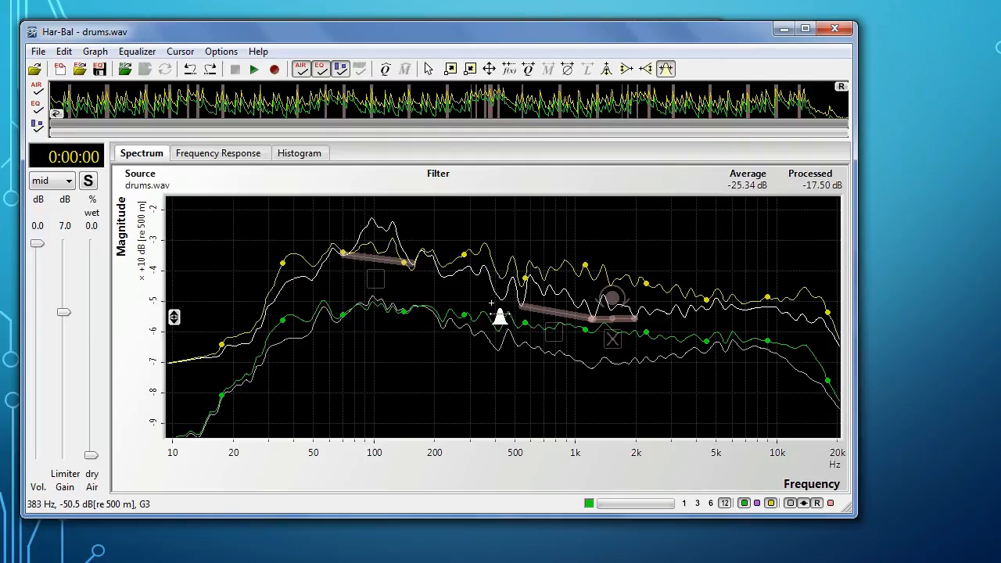
Step: Add a peak taming node from about 230 to 400 Hz, cut around 375 Hz within it, and check the 1/3 octave plots
drag(497, 298, 446, 276)
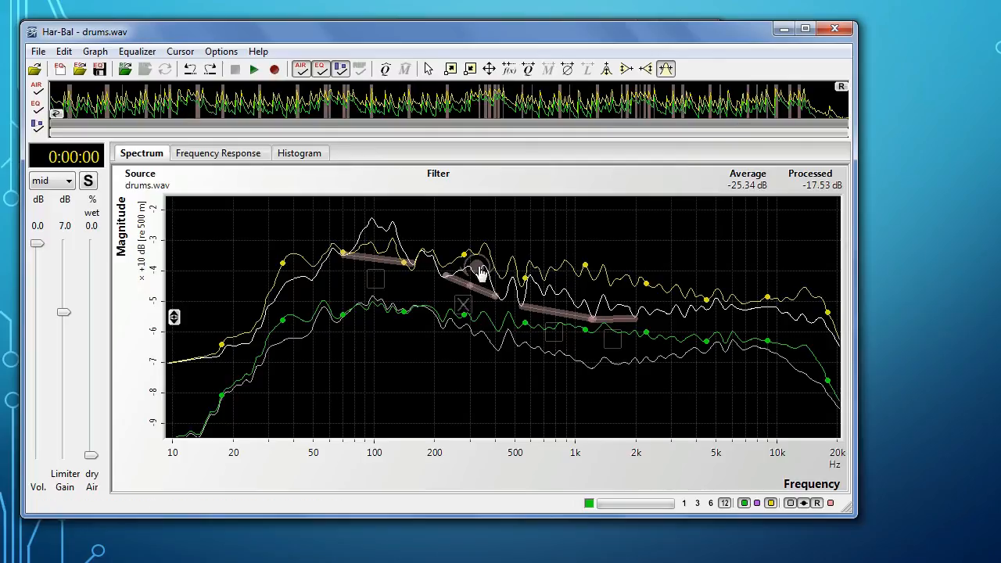
click(479, 268)
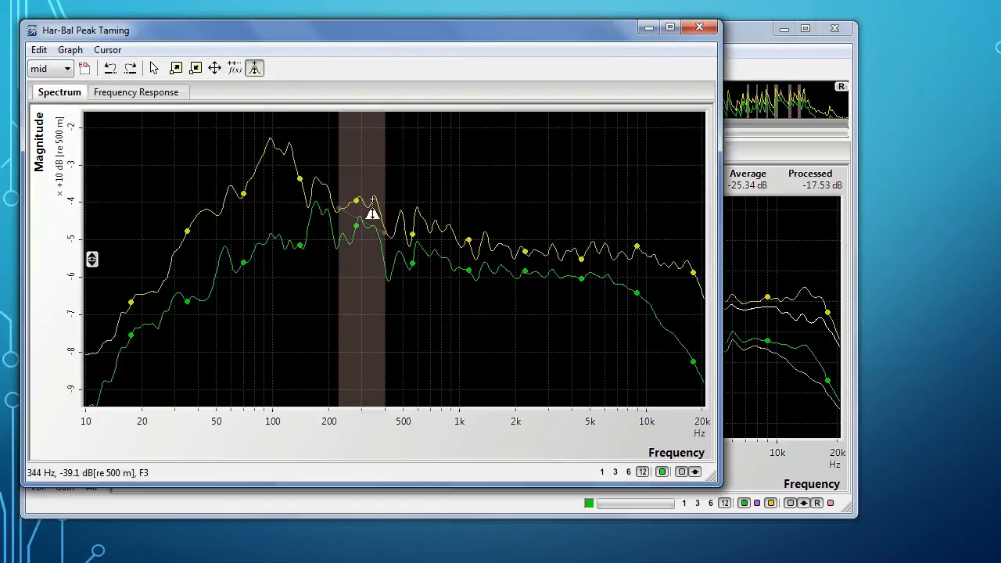
drag(369, 208, 384, 223)
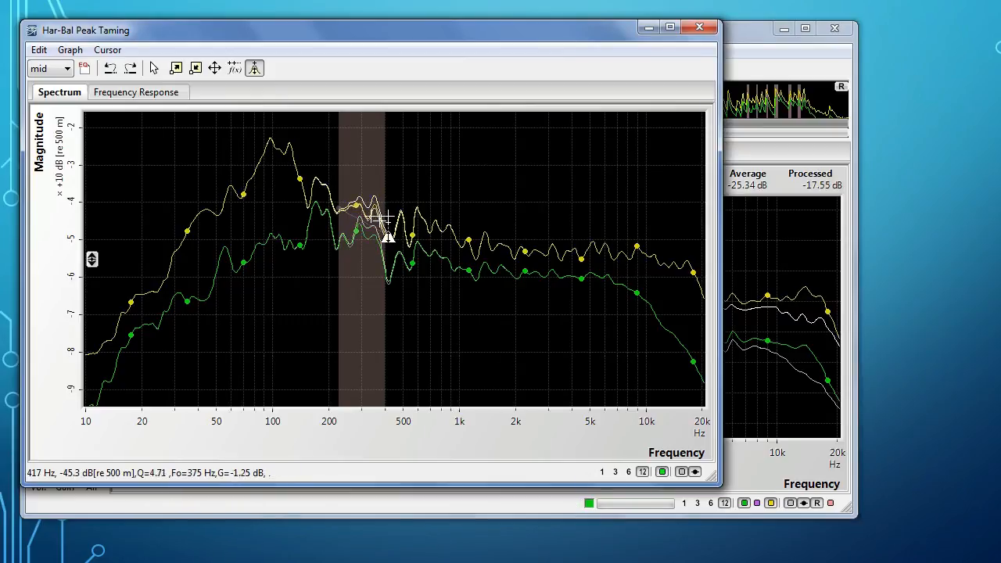
click(699, 28)
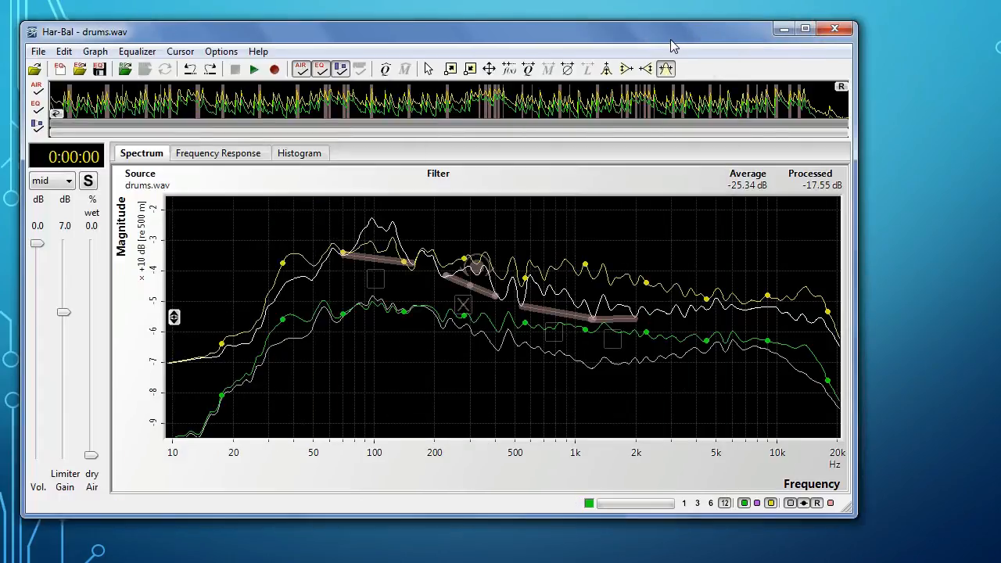
click(698, 504)
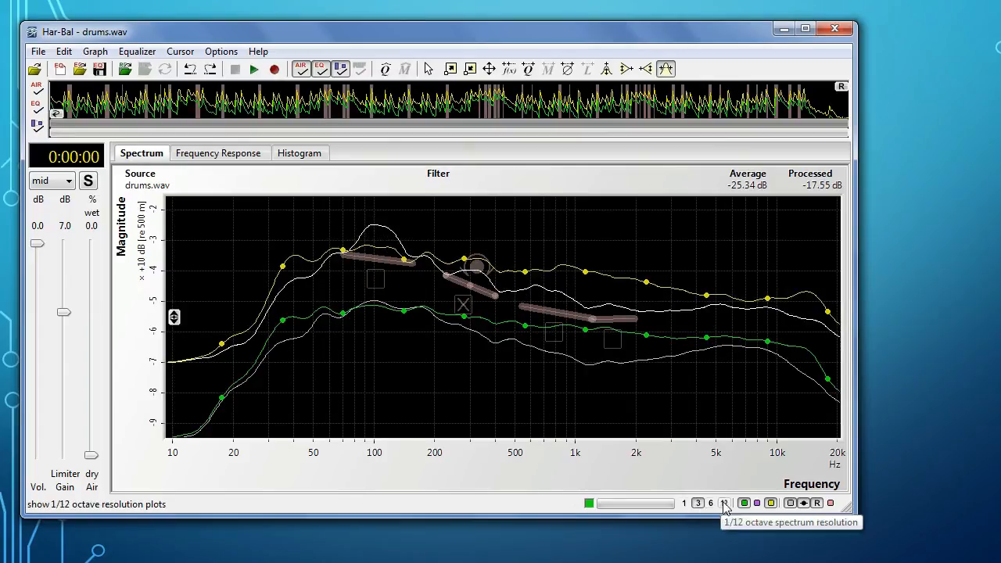
click(724, 504)
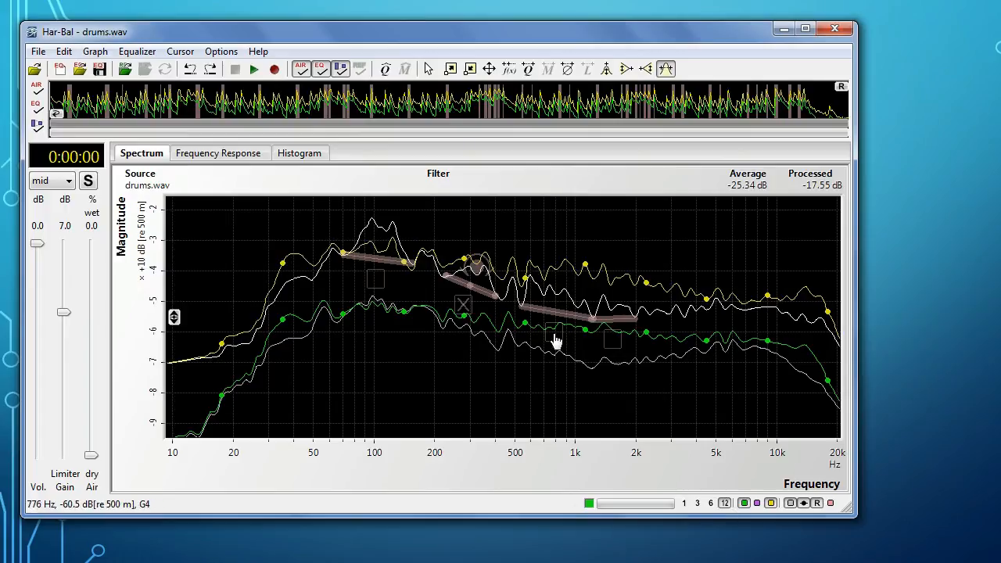
Step: Deepen the cut near 1 kHz in the 540 Hz to 1.24 kHz taming node, and disable the cursor with 1/3 octave plots shown
click(560, 290)
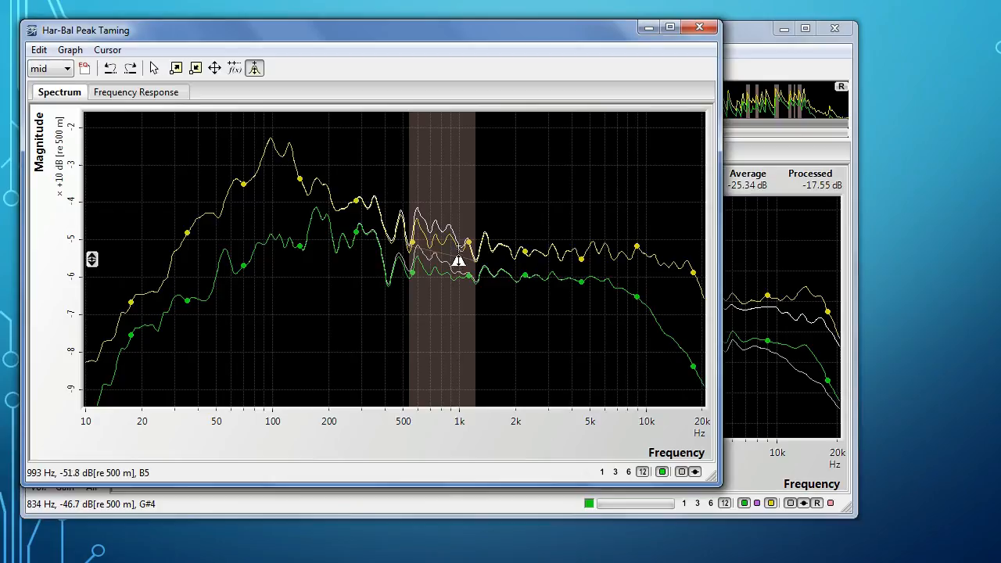
drag(458, 246, 462, 259)
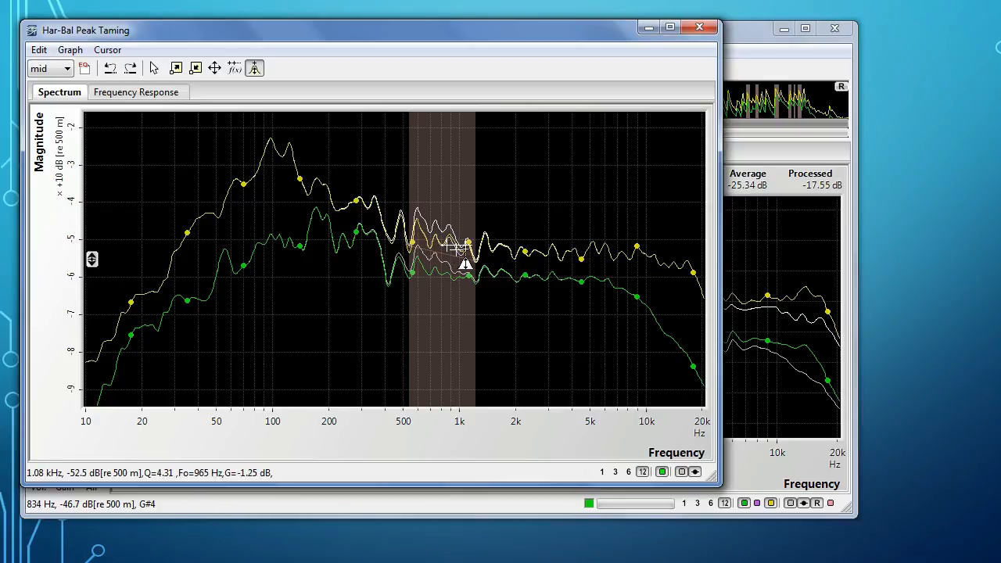
click(699, 28)
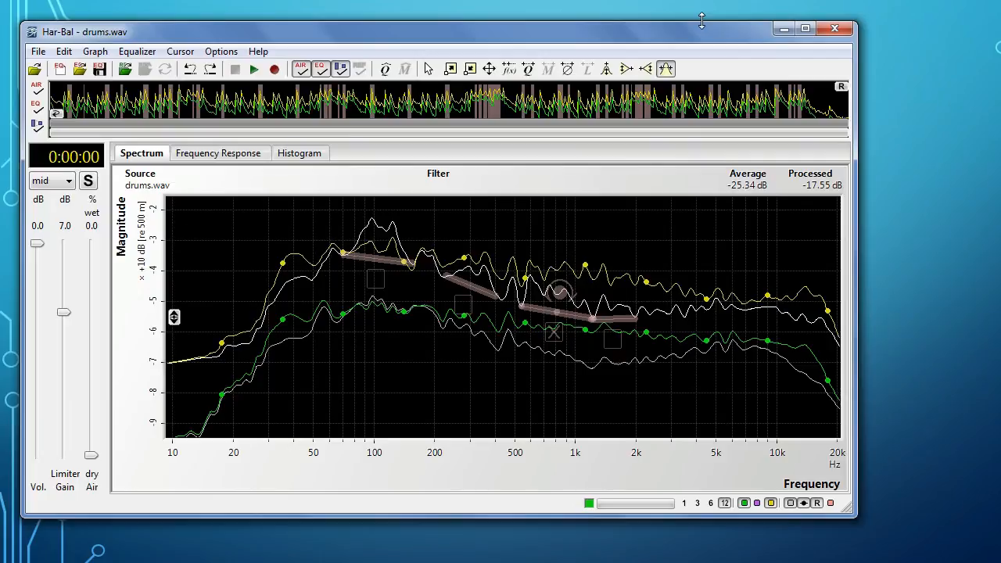
click(697, 503)
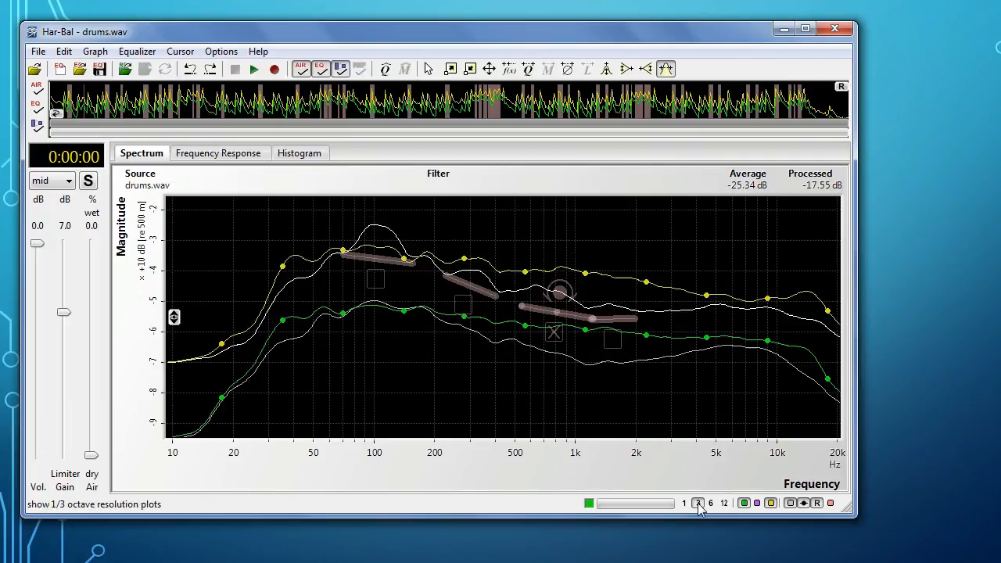
click(430, 71)
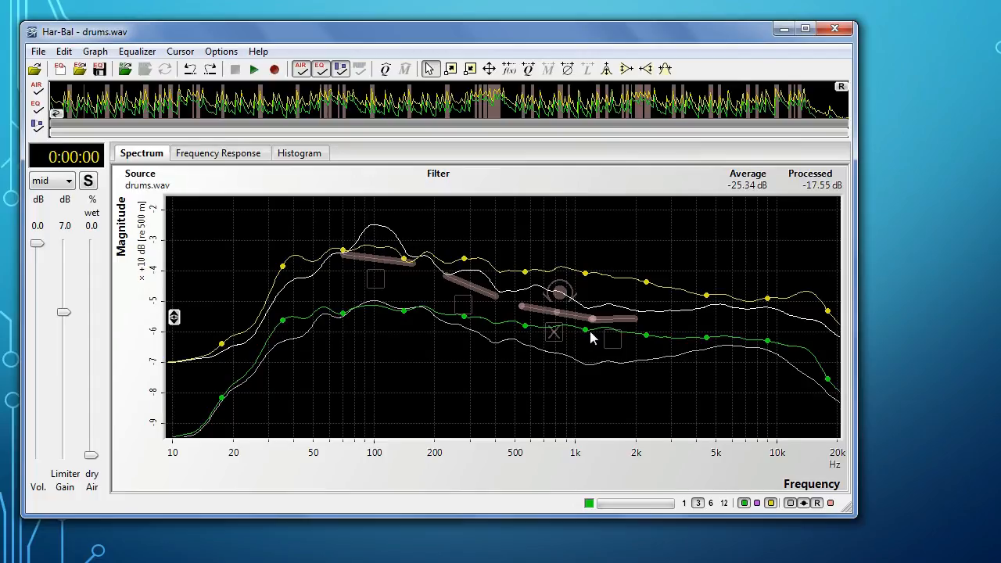
Step: Show the 1/12 octave plots and compare the drums with and without EQ during playback
click(724, 503)
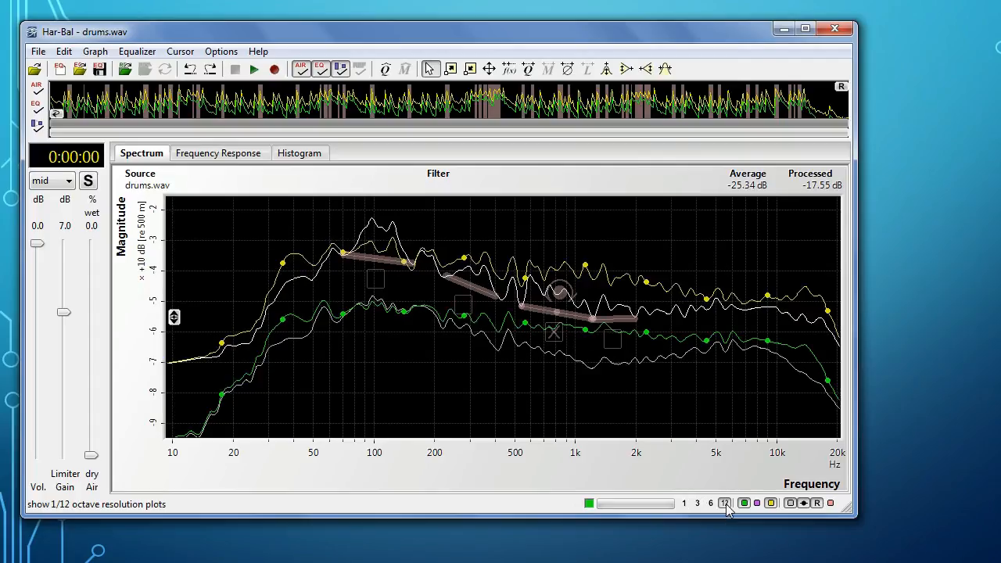
key(space)
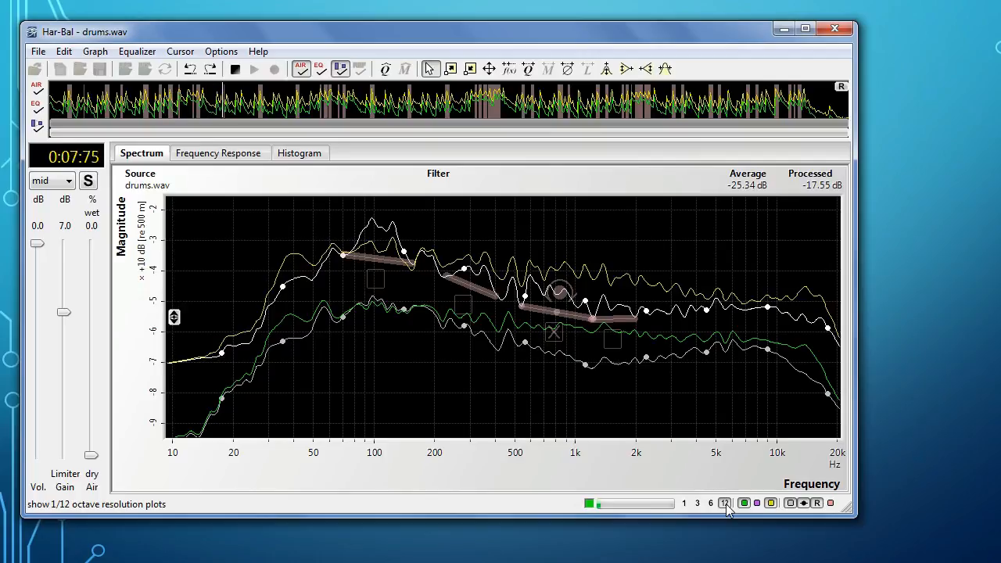
key(space)
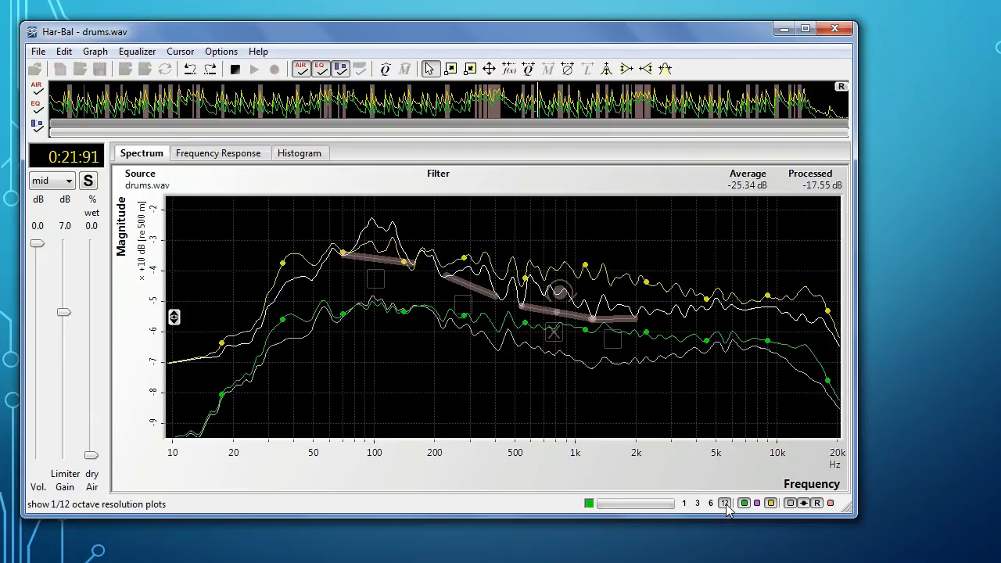
key(space)
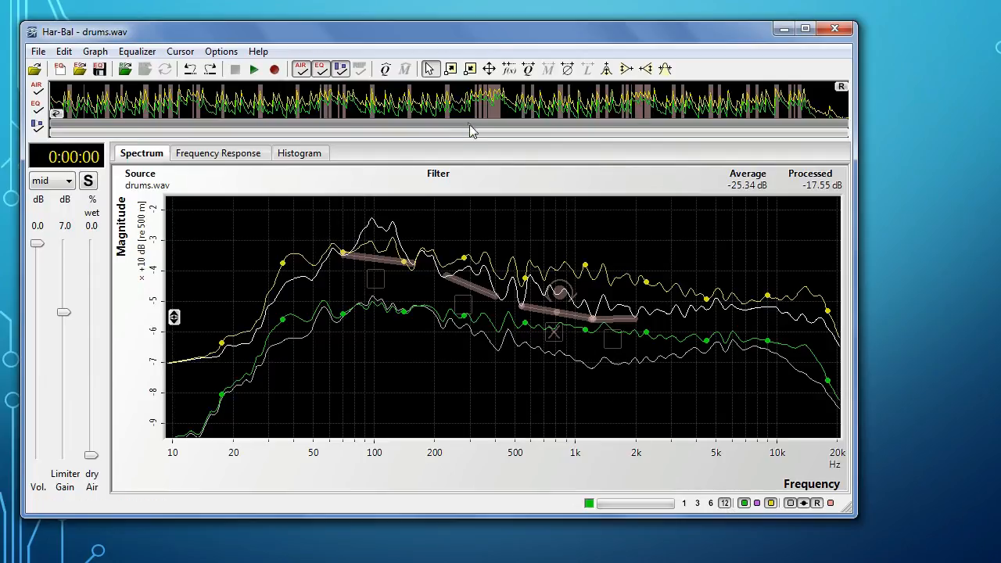
Step: Show the 1/3 octave plots, hide the original spectrum traces, and lower the processed spectrum slightly around 1 kHz
click(698, 504)
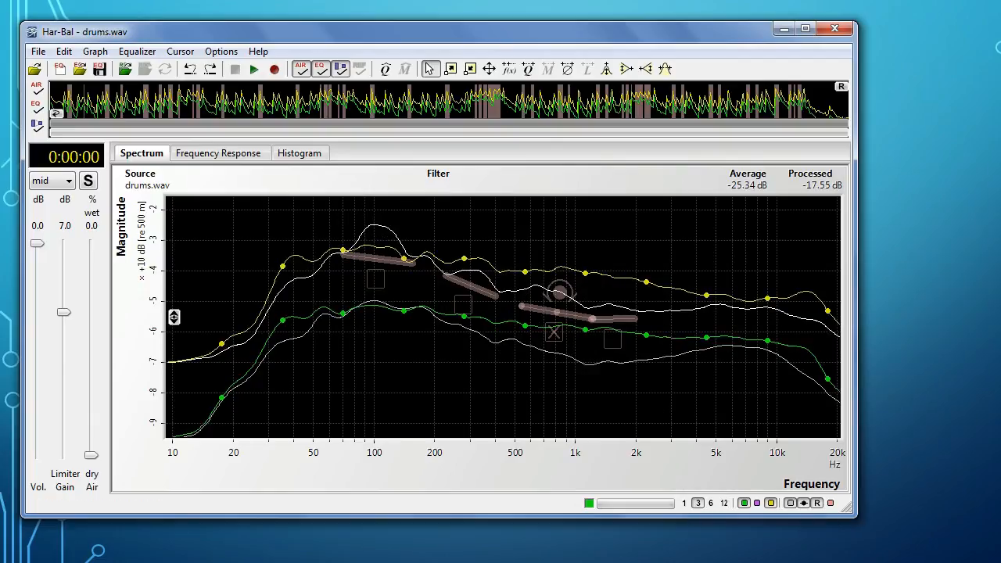
click(791, 504)
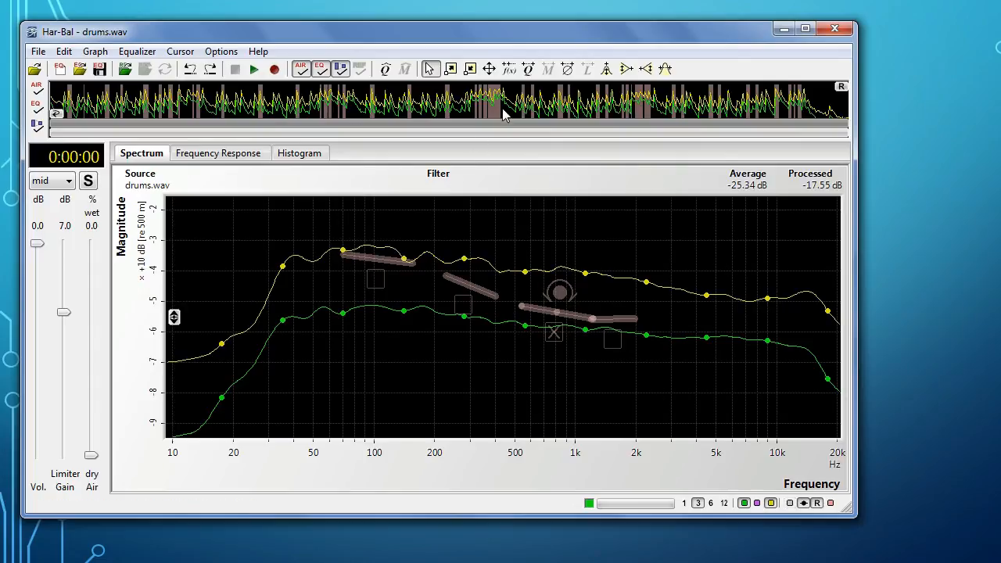
click(606, 69)
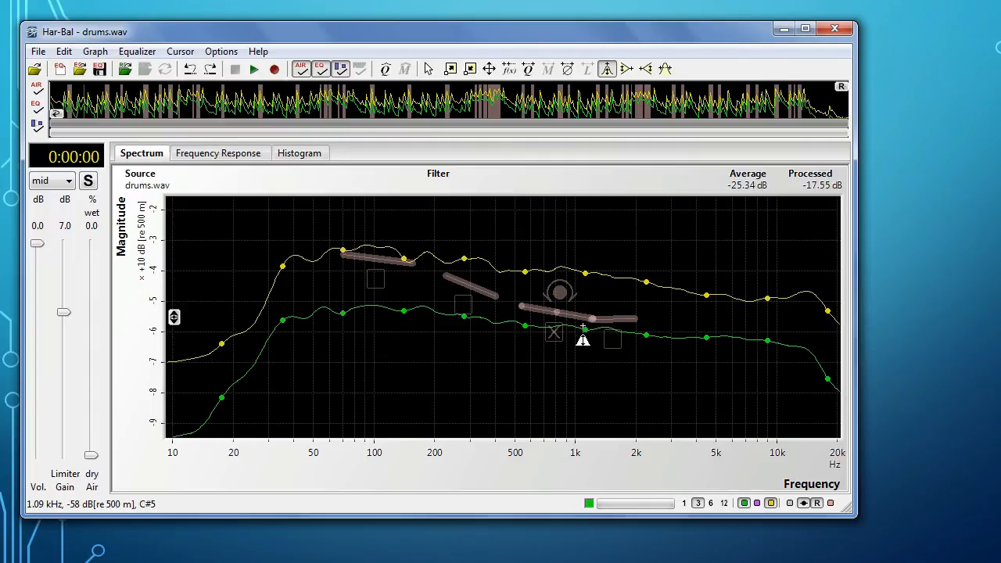
drag(585, 329, 665, 342)
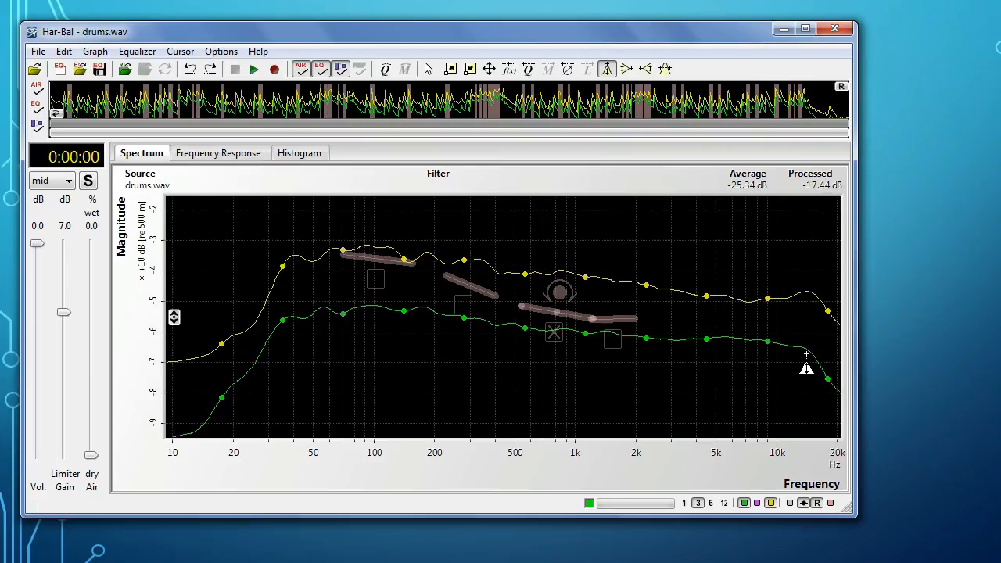
Step: Play the drums and compare the sound with and without EQ after the 1 kHz cut
key(space)
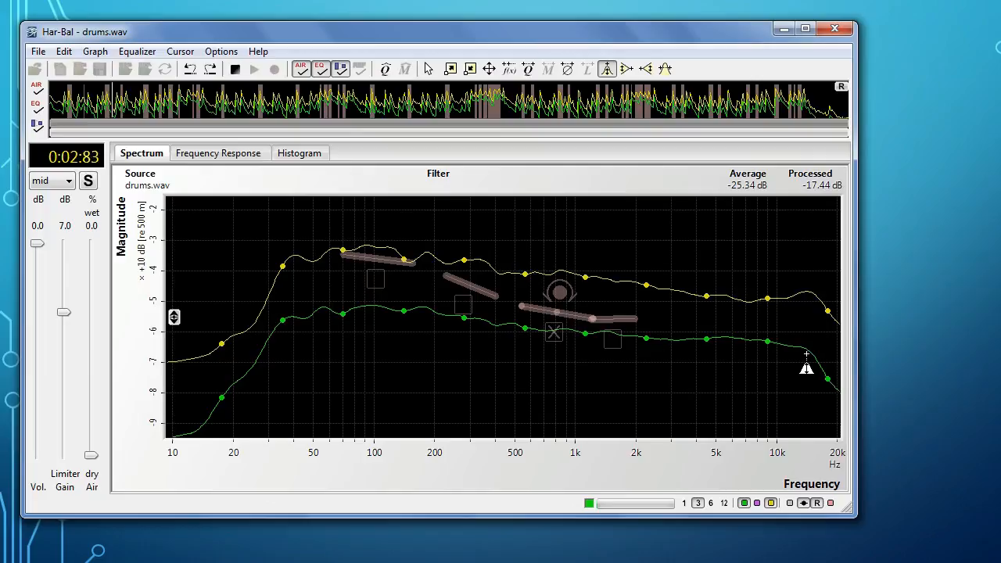
key(e)
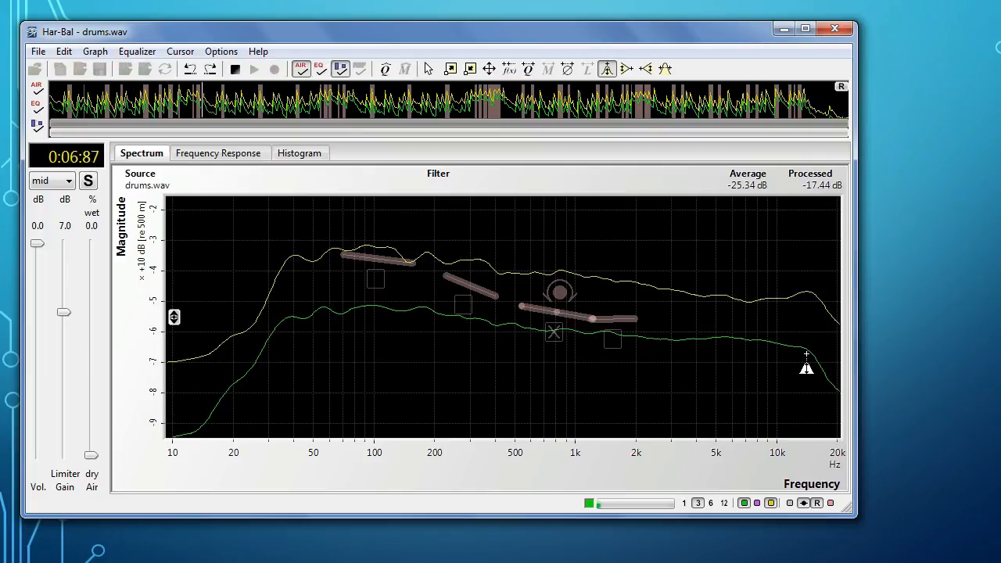
key(e)
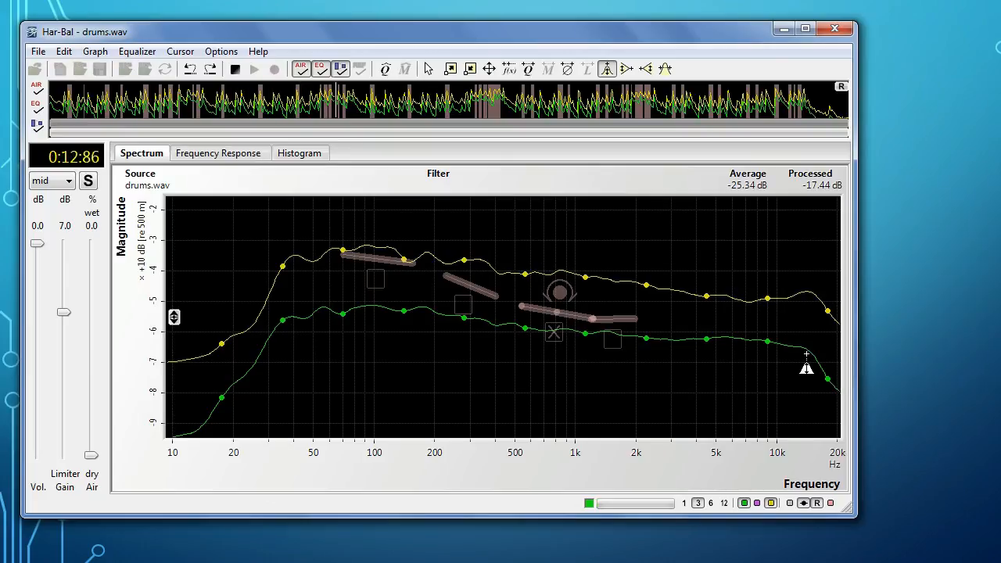
key(space)
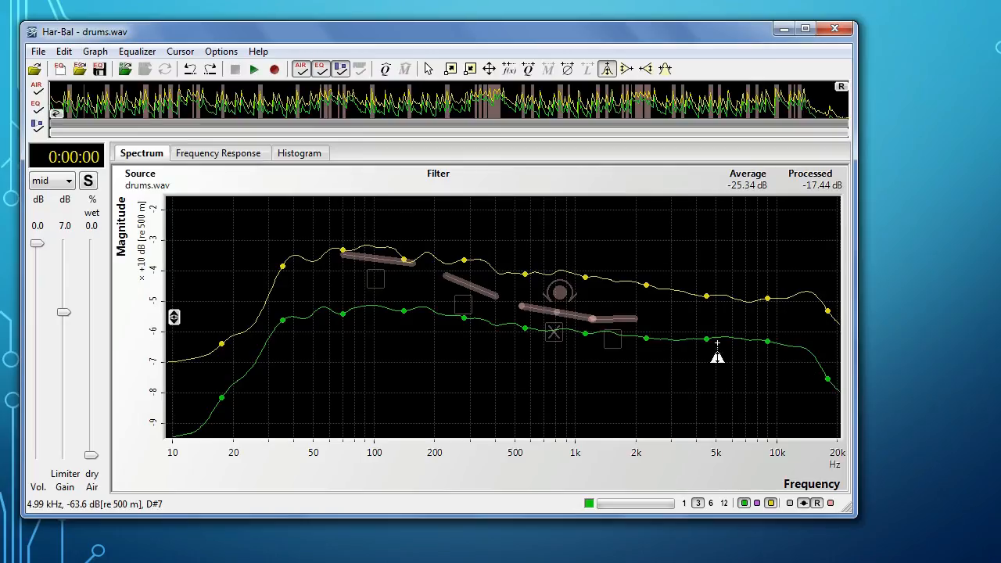
Step: Lower the spectrum slightly around 5 kHz and 8 kHz, and check the 1/12 octave plots before returning to 1/3 octave
drag(729, 337, 762, 353)
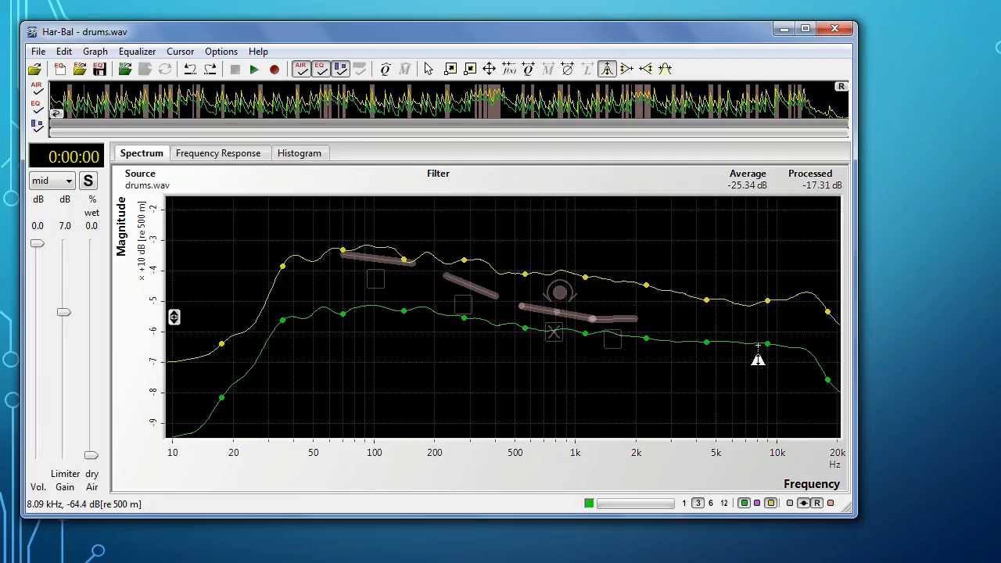
drag(758, 345, 781, 357)
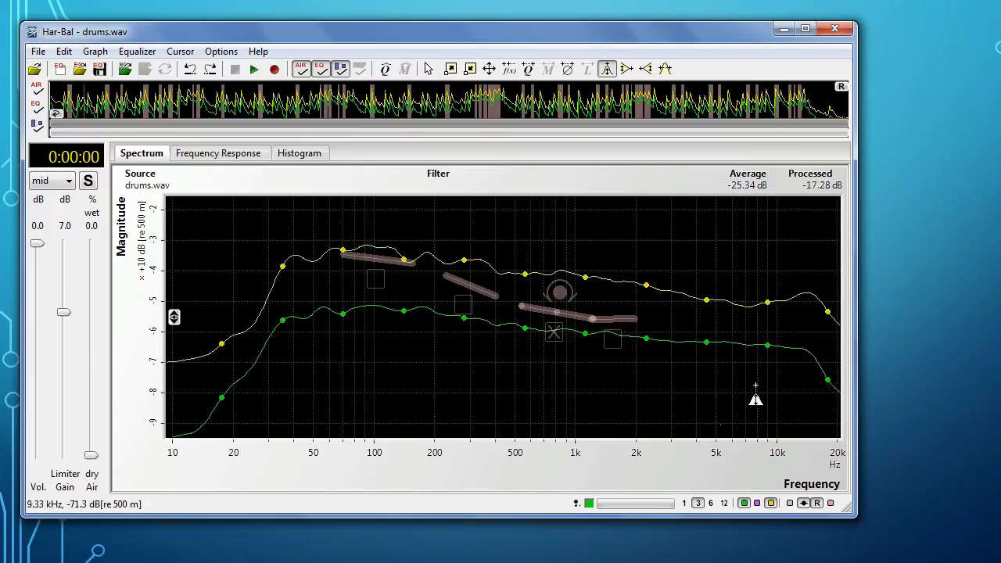
click(724, 503)
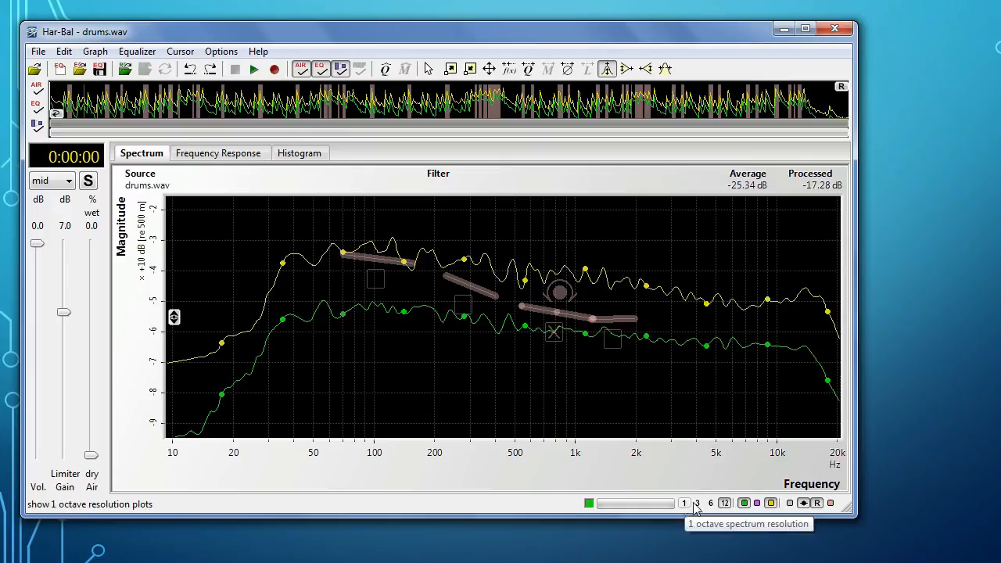
click(699, 502)
Step: Compare the drums with and without EQ during playback to judge the high-frequency cuts
key(space)
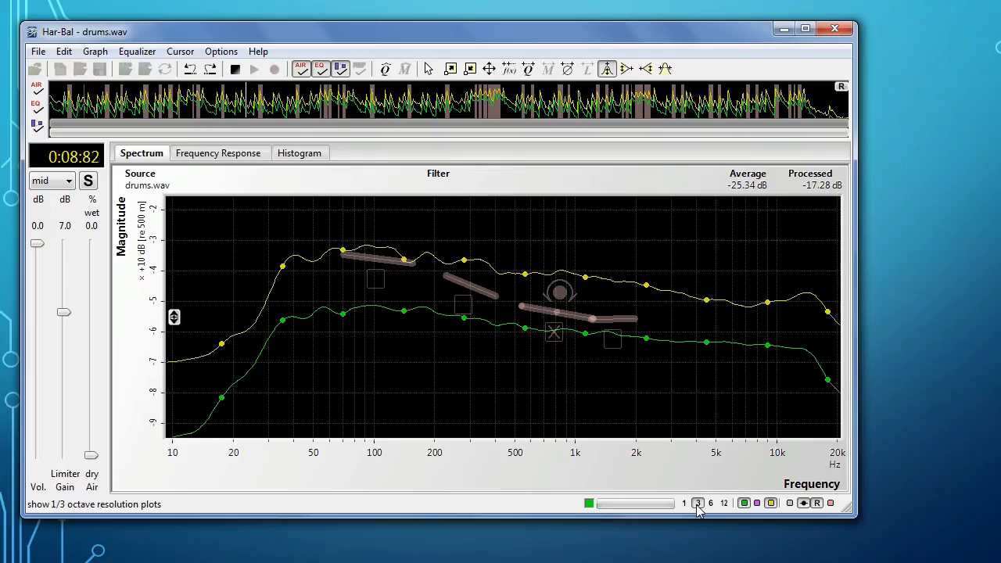
key(space)
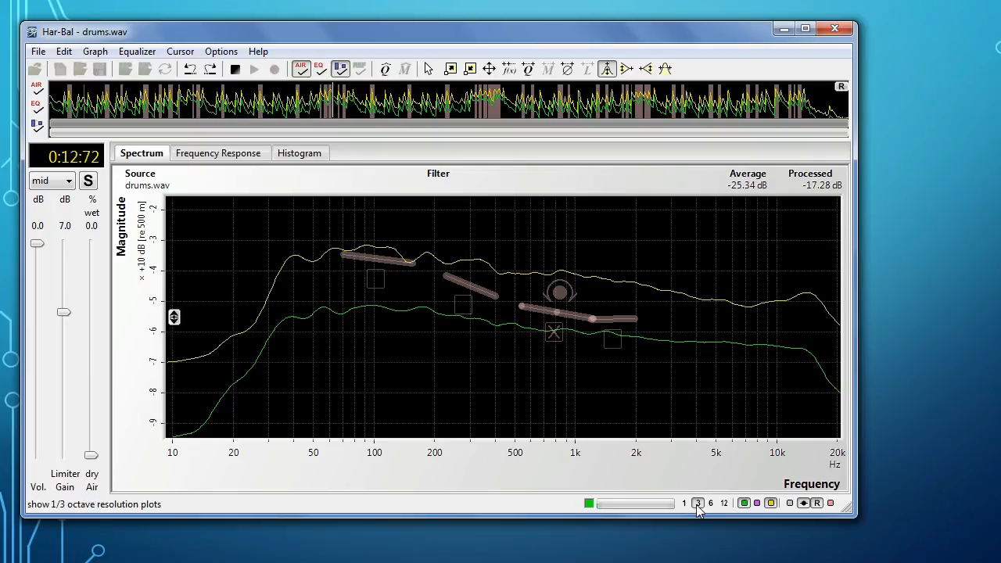
key(space)
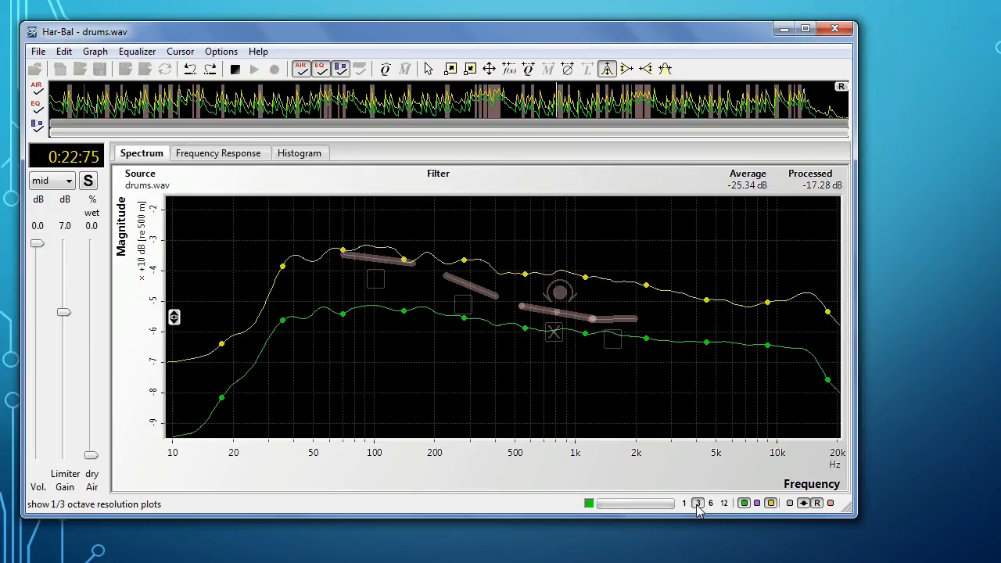
key(space)
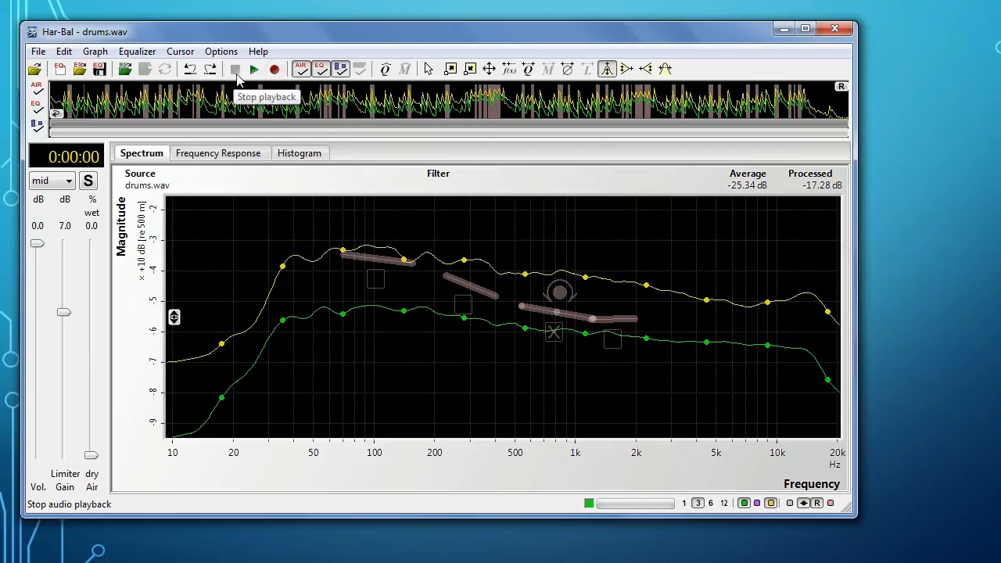
Step: Save the filter as drums.wav.hbf and record the processed audio as drums_eq.wav, replacing the existing file
click(100, 70)
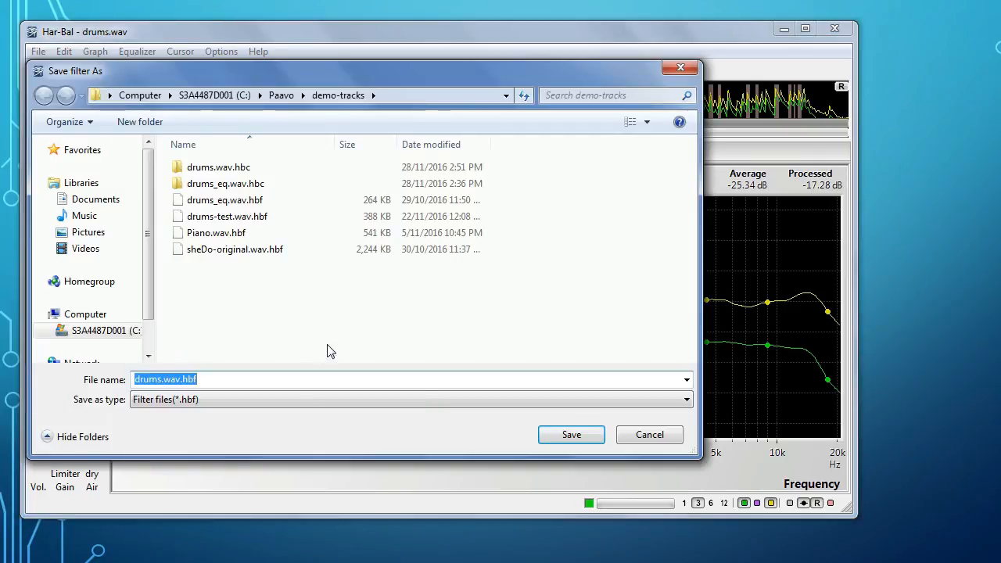
click(572, 436)
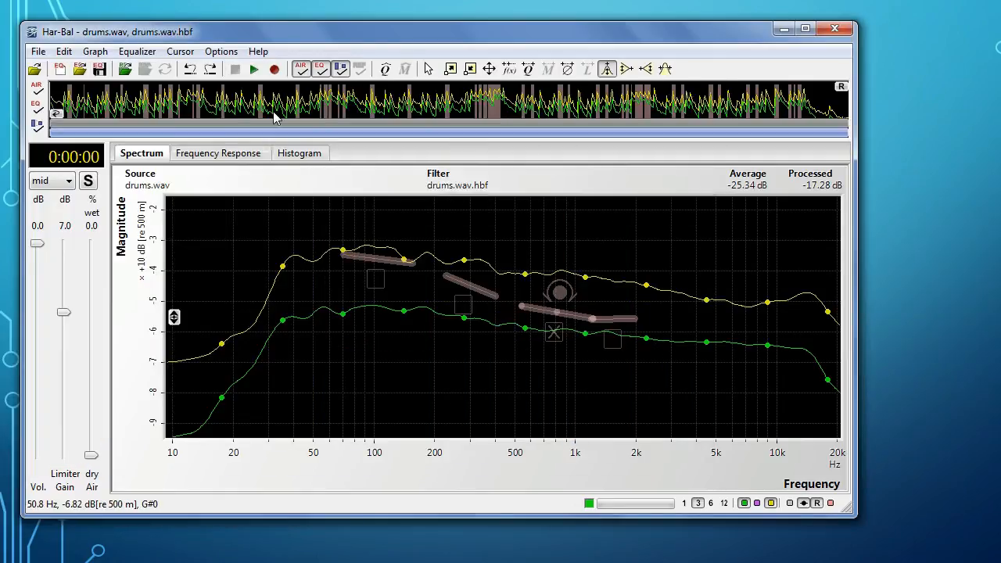
click(279, 70)
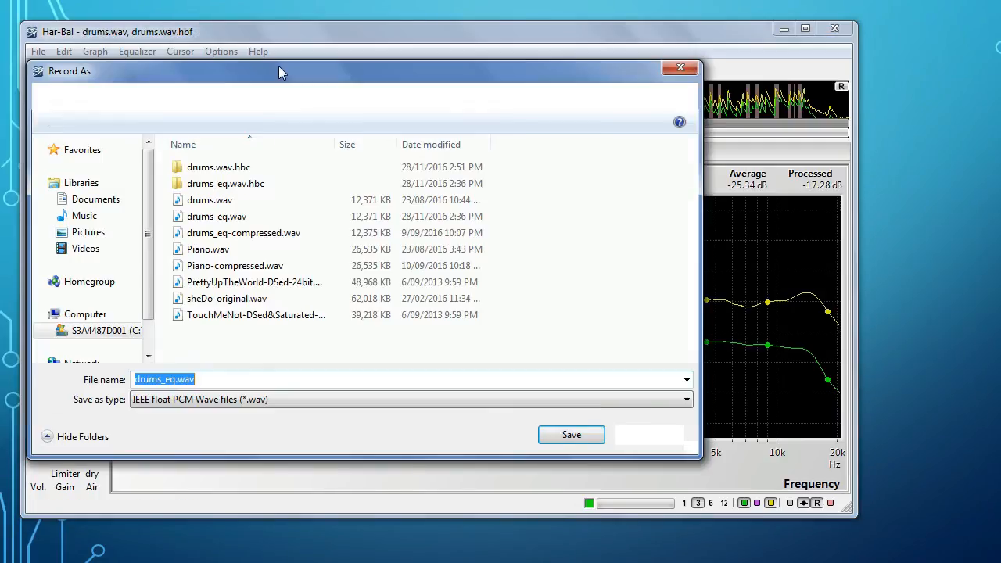
click(567, 438)
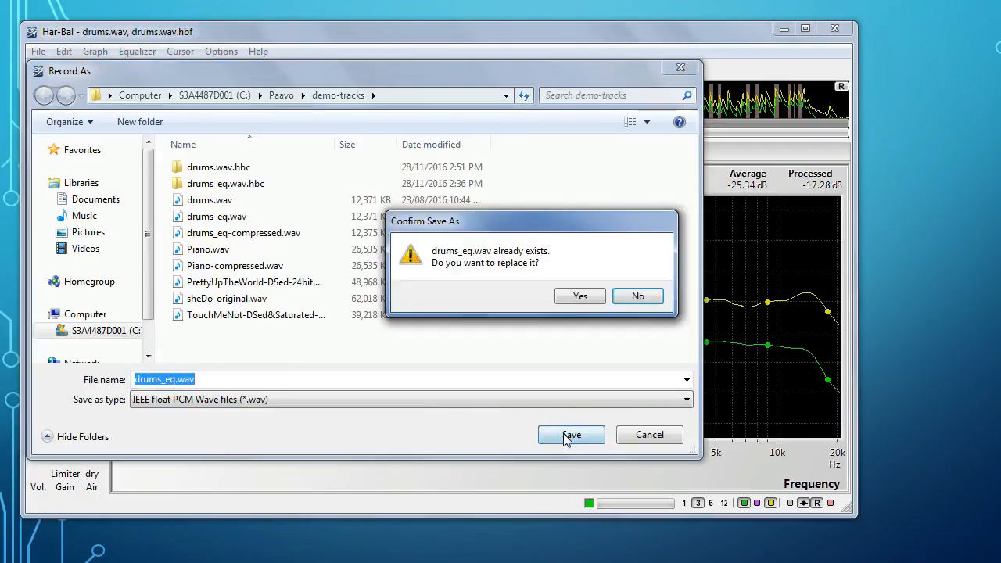
click(567, 297)
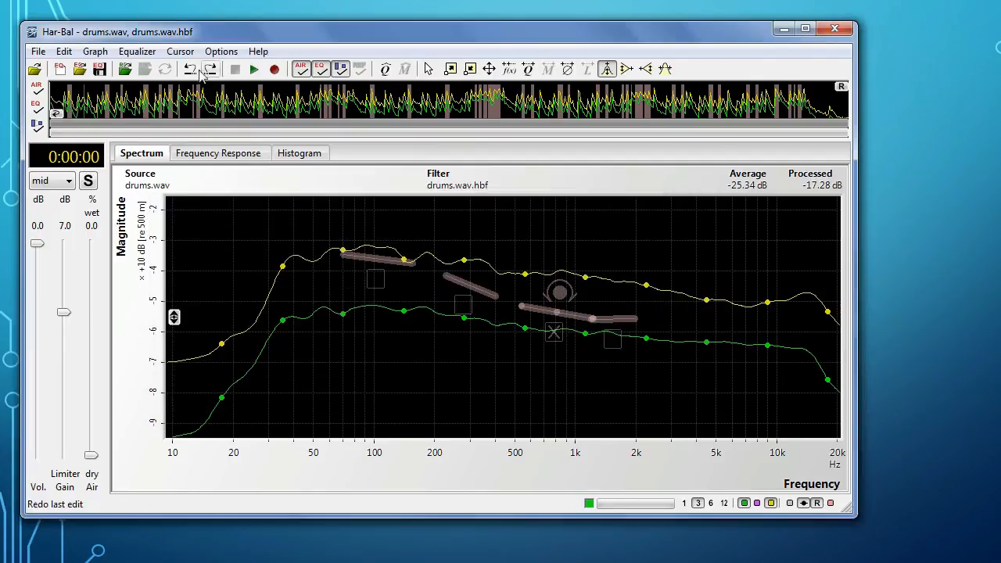
Step: Open drums_eq.wav as the reference and shift its curves vertically to line up with the average and peak spectra
click(125, 69)
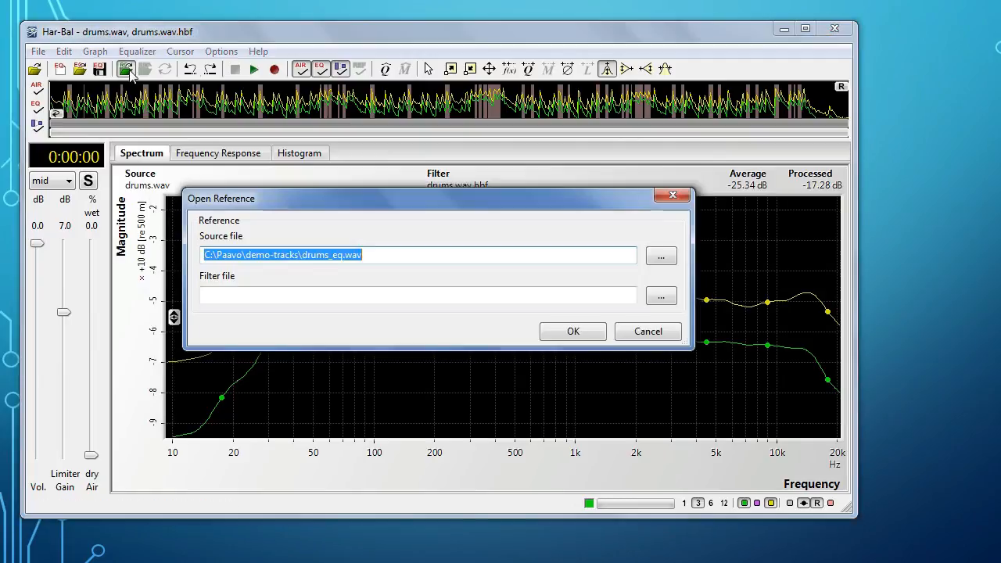
click(570, 332)
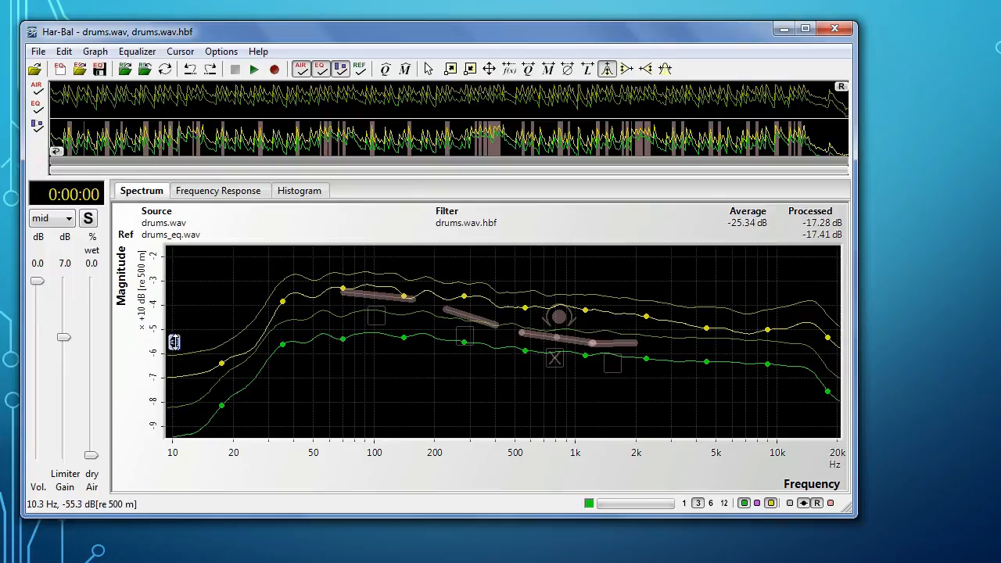
drag(173, 342, 175, 362)
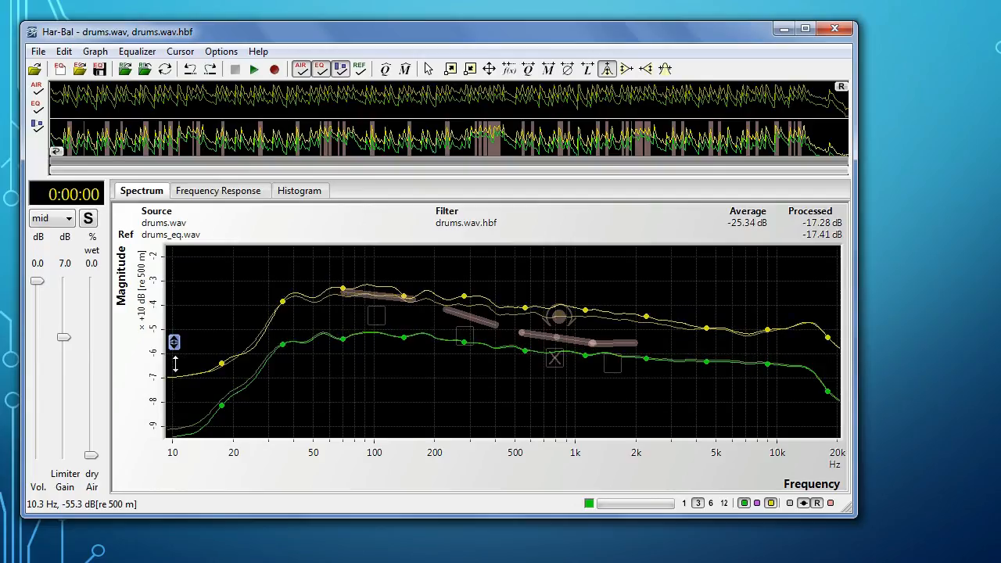
drag(175, 364, 175, 368)
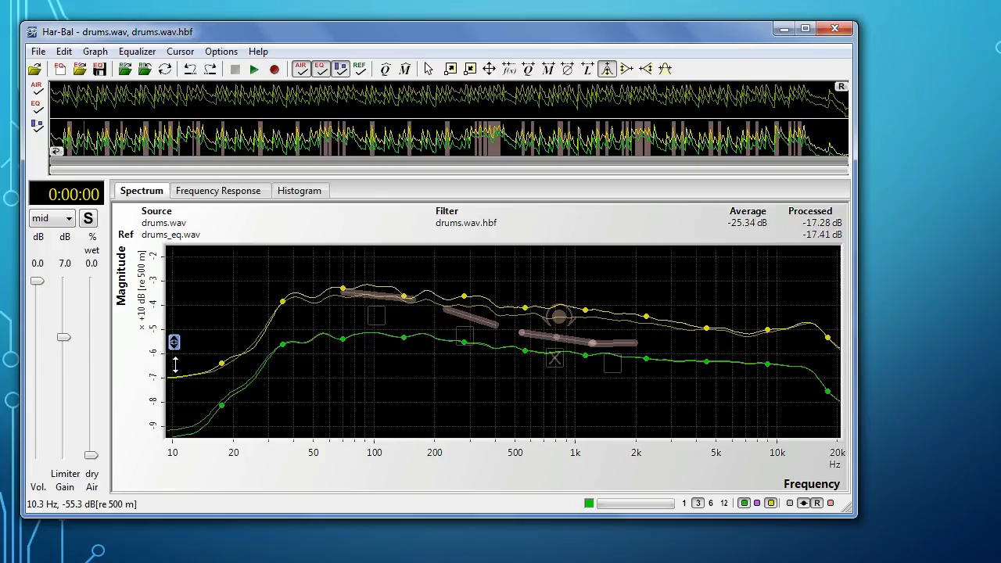
drag(175, 363, 175, 356)
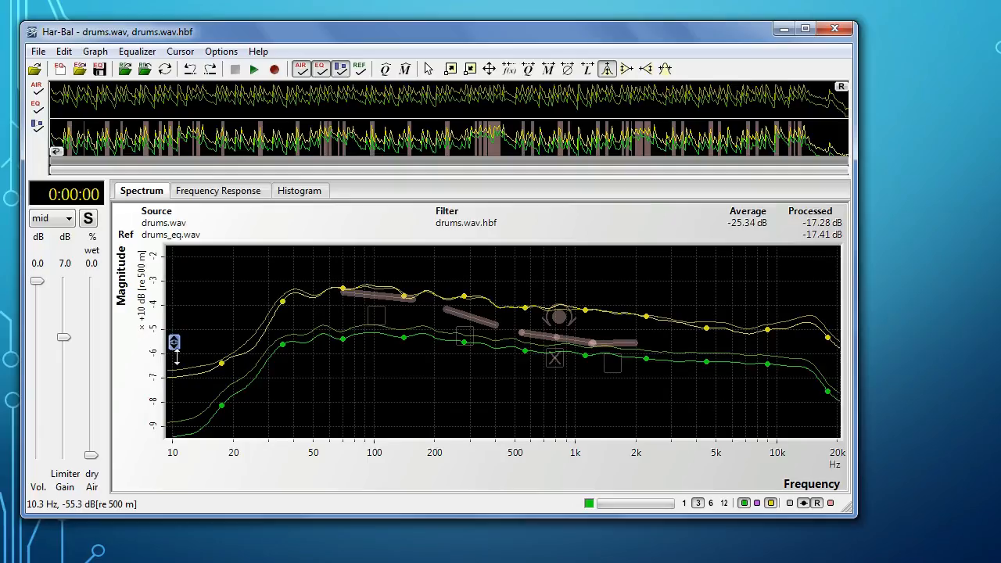
drag(176, 357, 176, 364)
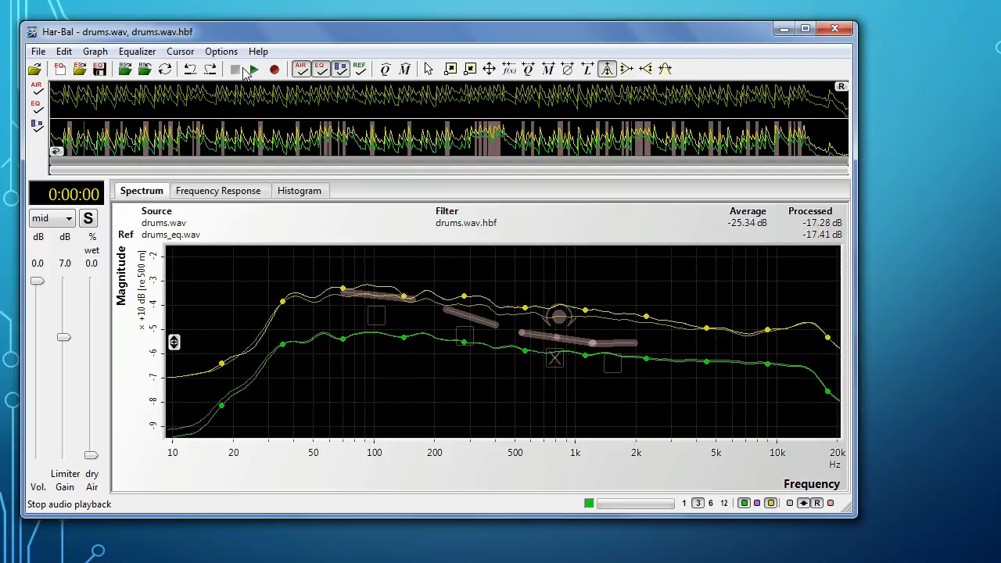
Step: Compare the source and reference level distributions in the histogram, return to the spectrum, and close the reference
click(299, 196)
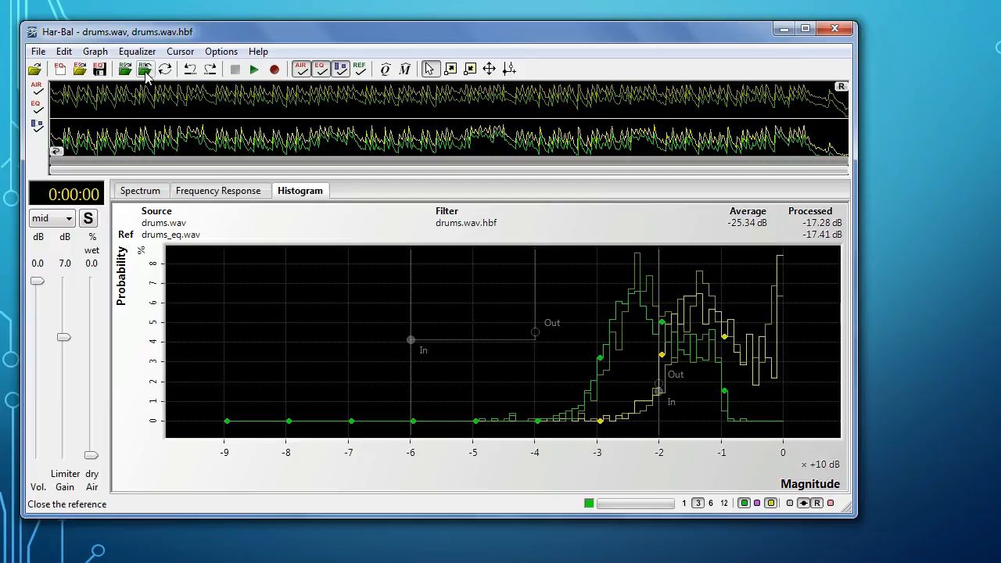
click(143, 192)
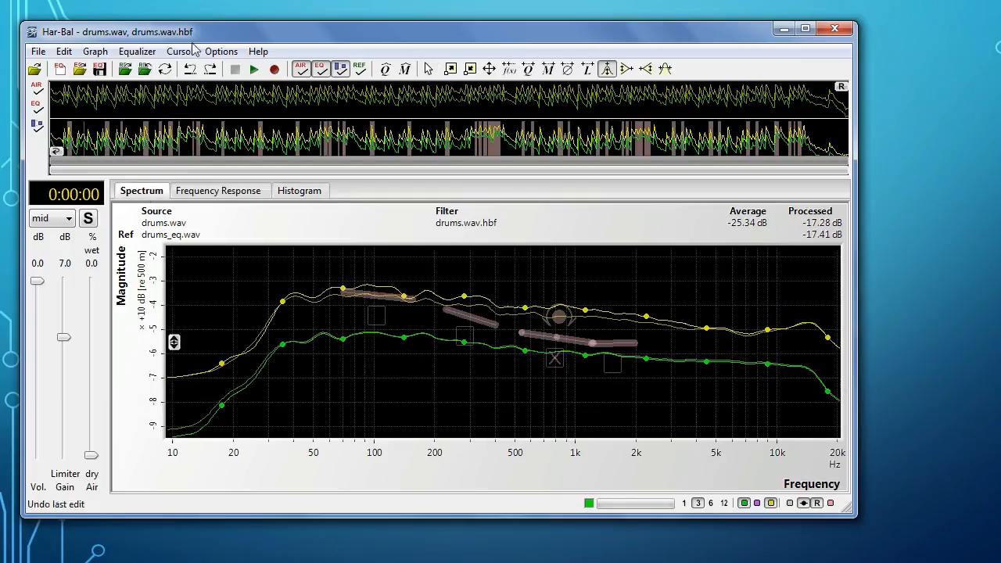
click(145, 71)
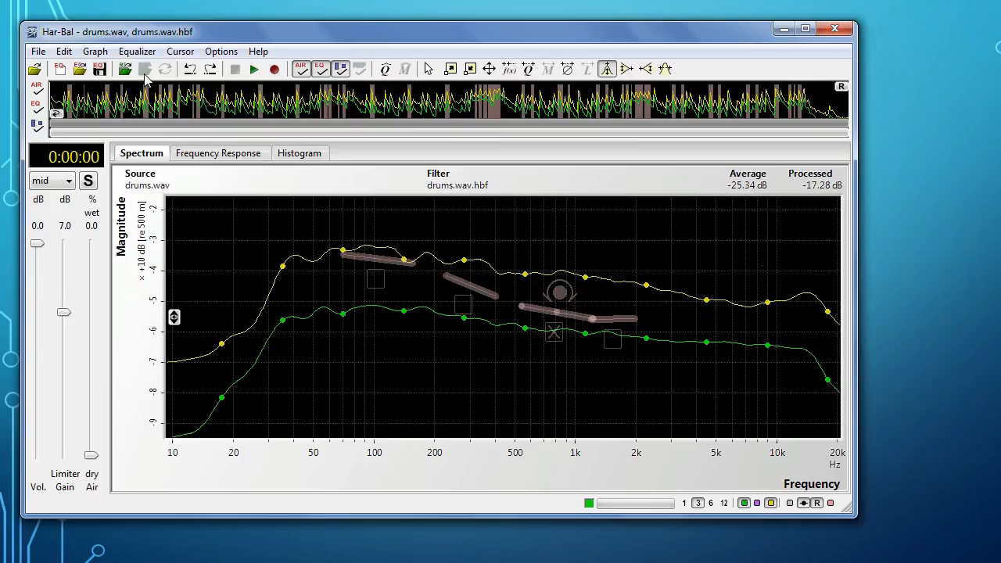